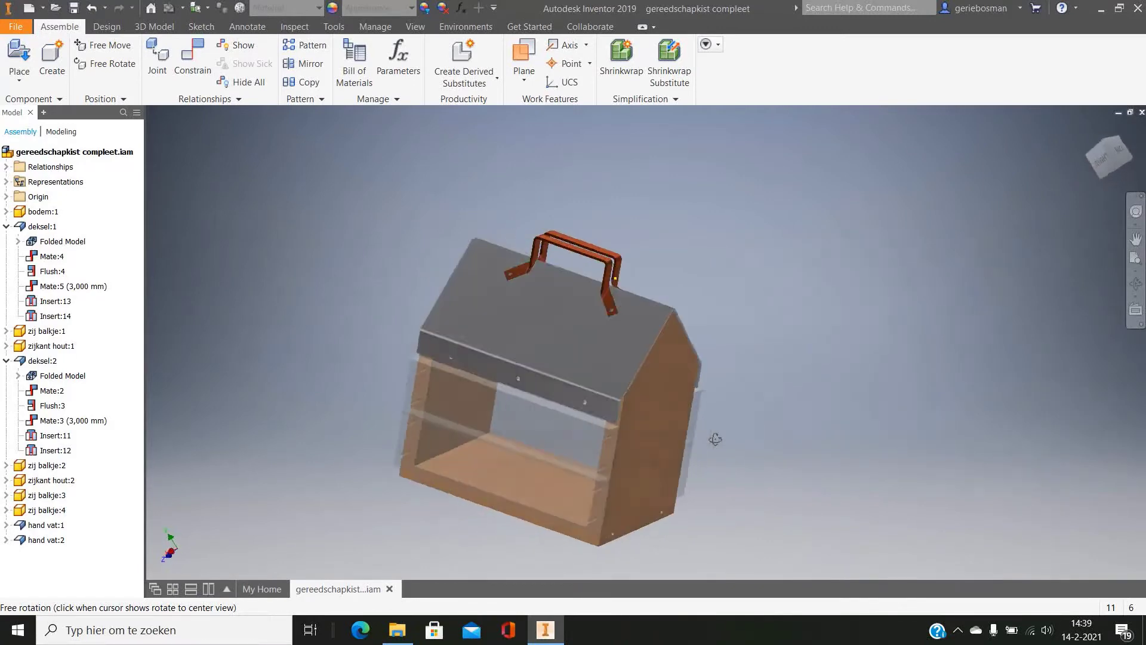
- Create a new metric sheet metal part from the Sheet Metal (mm).ipt template
{"action": "key", "text": "Escape"}
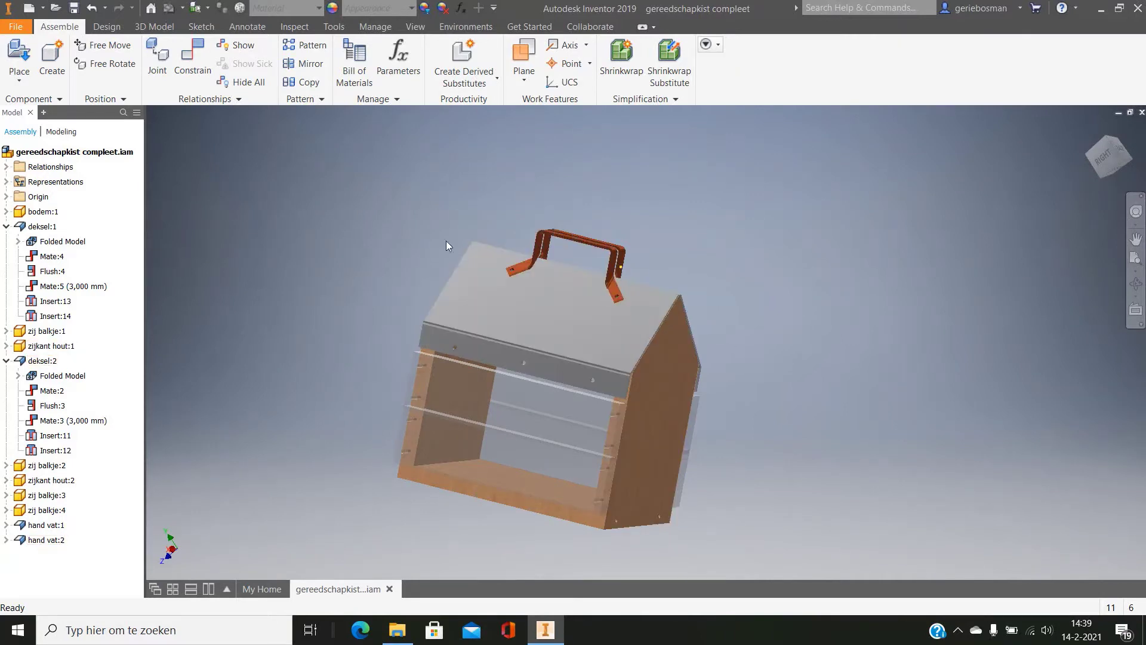
{"action": "left_click", "coordinate": [16, 27]}
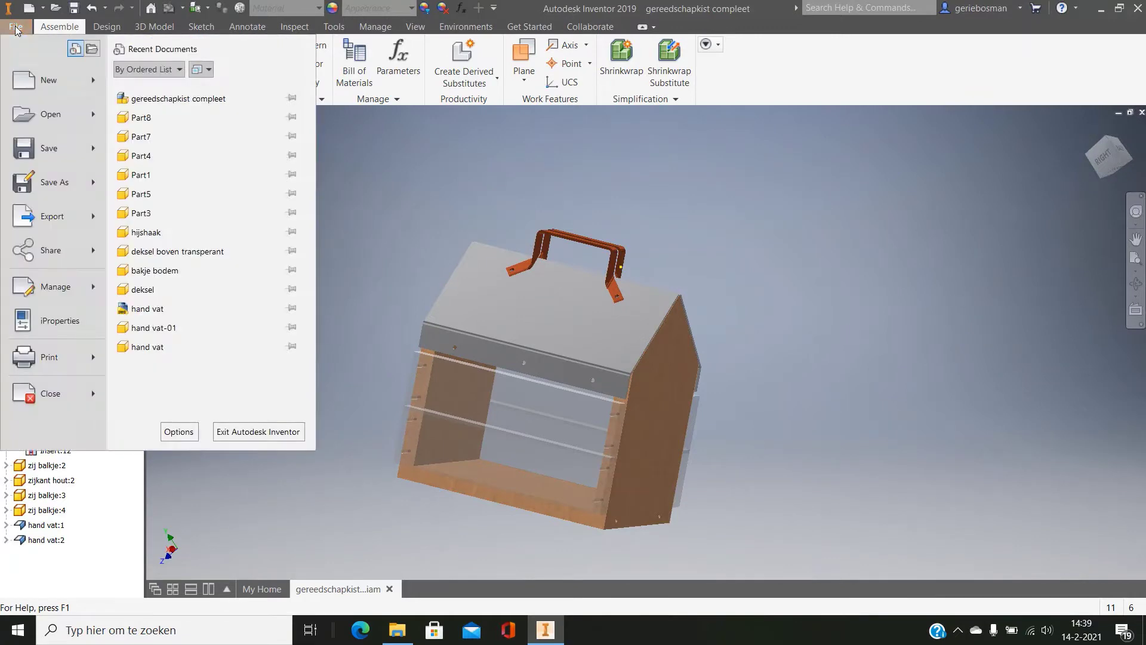
{"action": "left_click", "coordinate": [49, 83]}
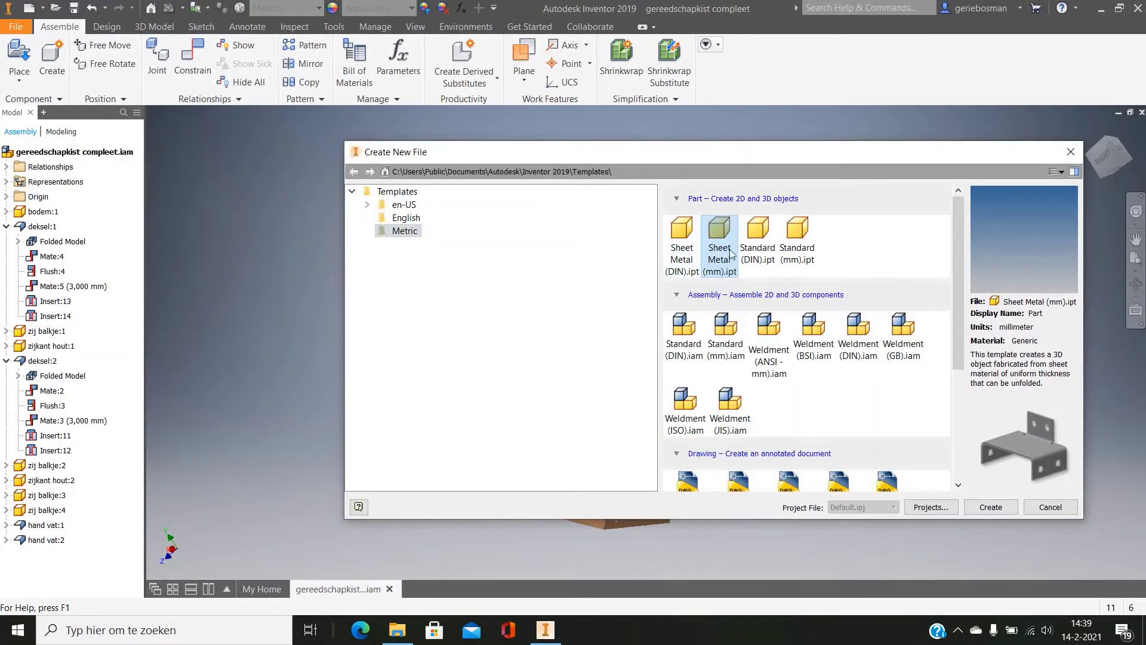
{"action": "left_click", "coordinate": [990, 507]}
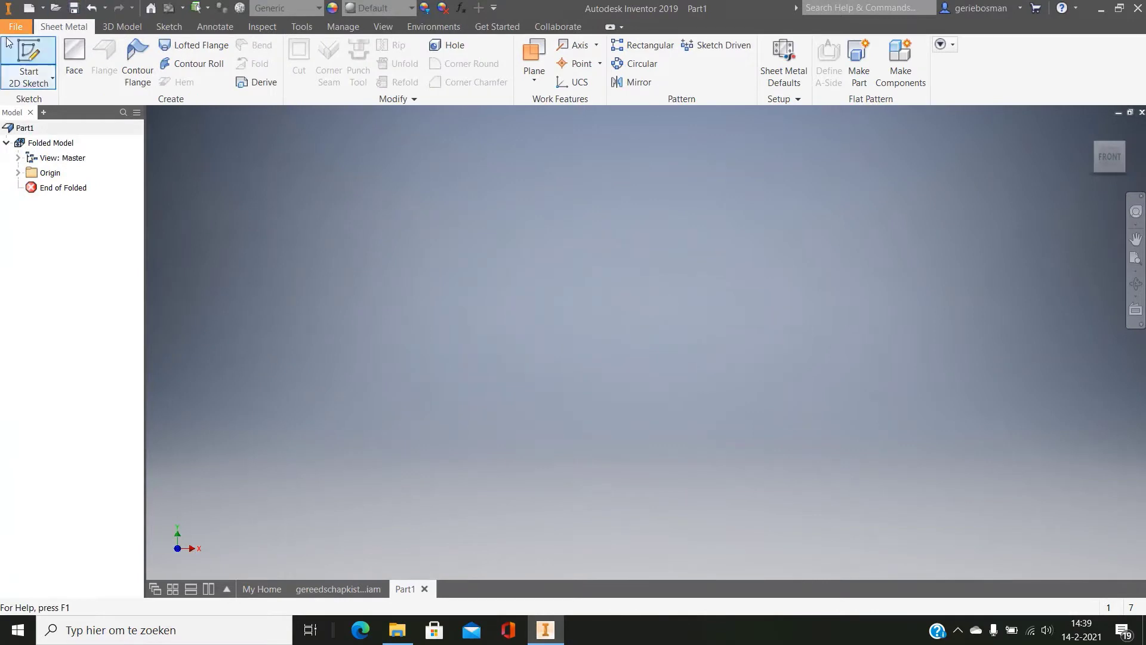
- Sketch a rectangle about 924 mm wide and 423 mm high on the XY plane, with its lower corner on the origin, and finish the sketch
{"action": "left_click", "coordinate": [31, 53]}
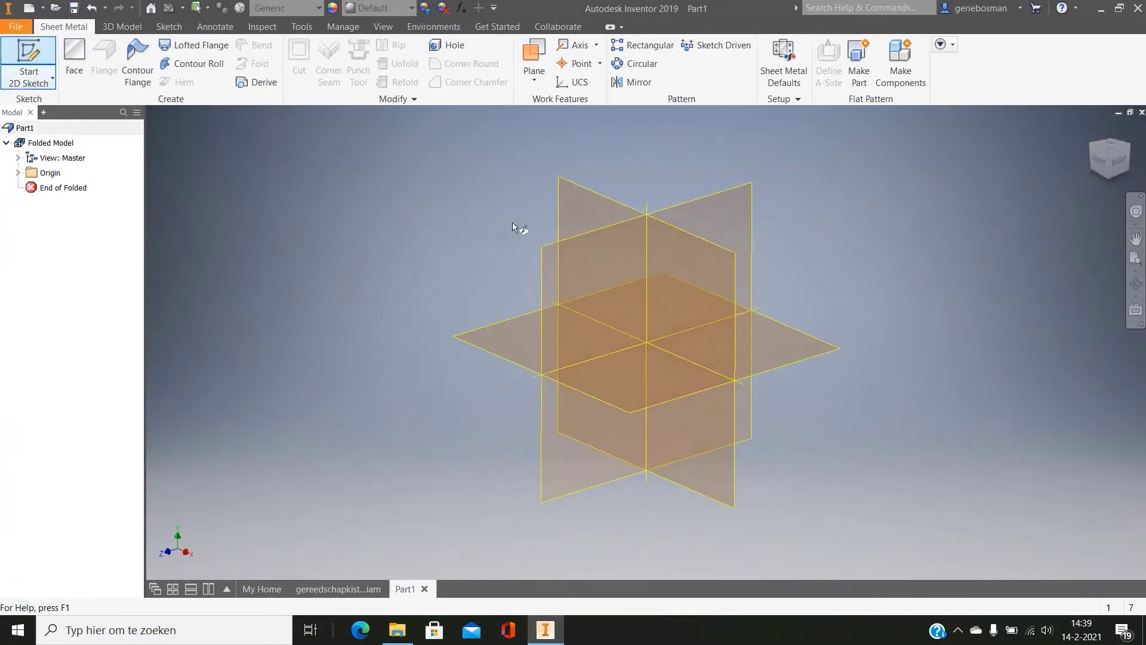
{"action": "left_click", "coordinate": [590, 218]}
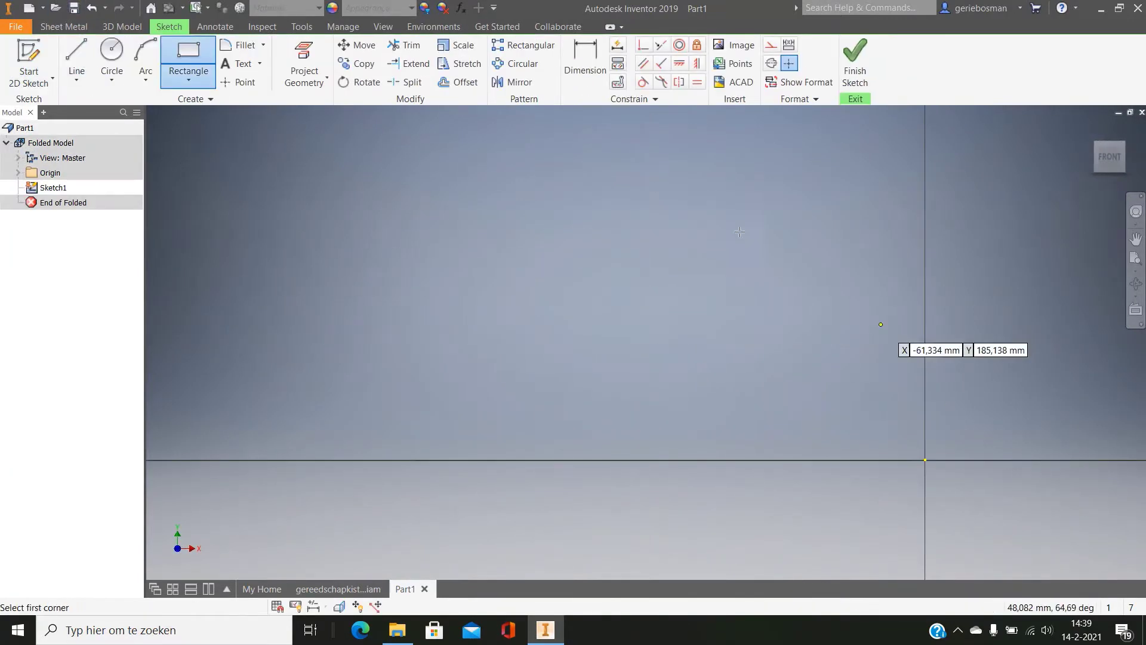
{"action": "key", "text": "r"}
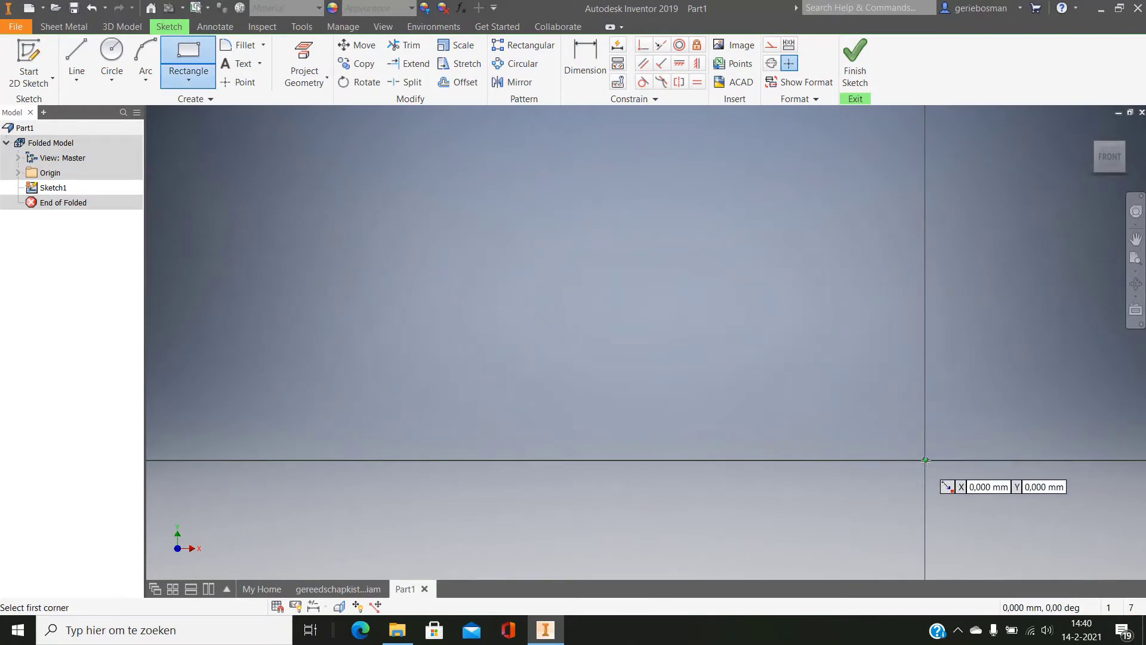
{"action": "left_click", "coordinate": [925, 459]}
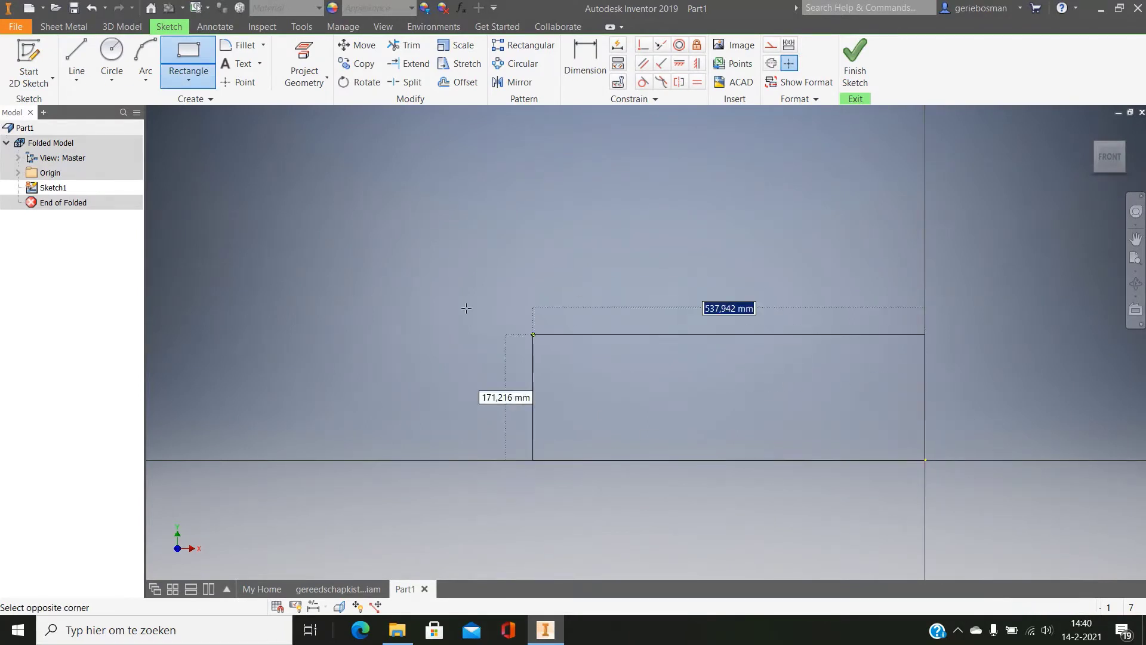
{"action": "left_click", "coordinate": [252, 151]}
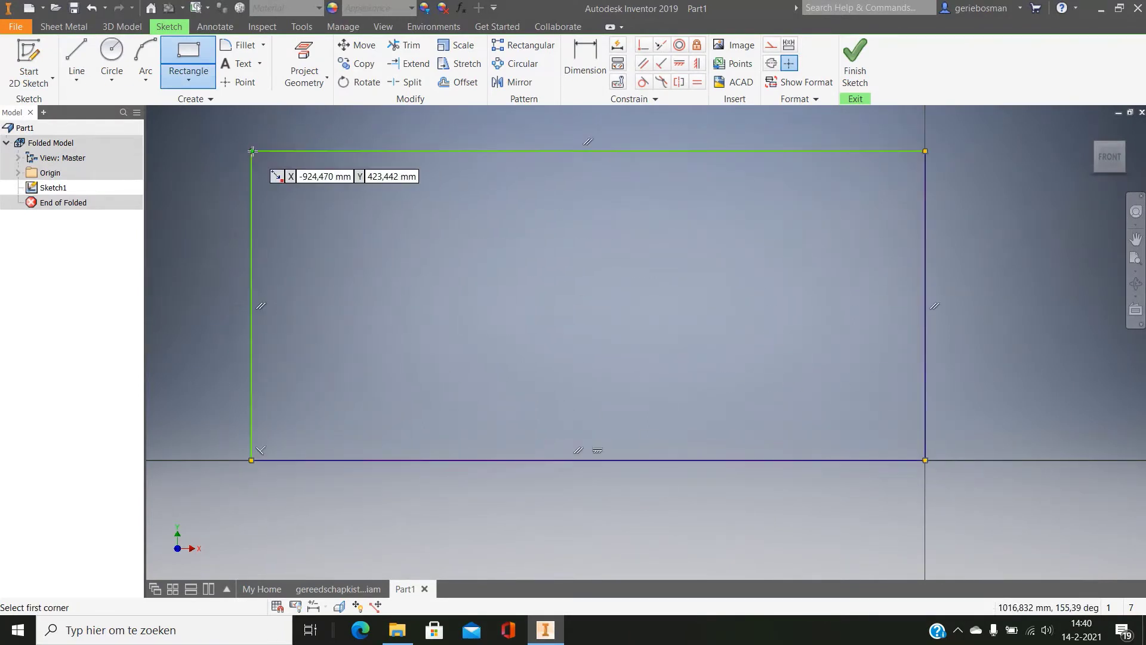
{"action": "right_click", "coordinate": [251, 151]}
{"action": "left_click", "coordinate": [310, 156]}
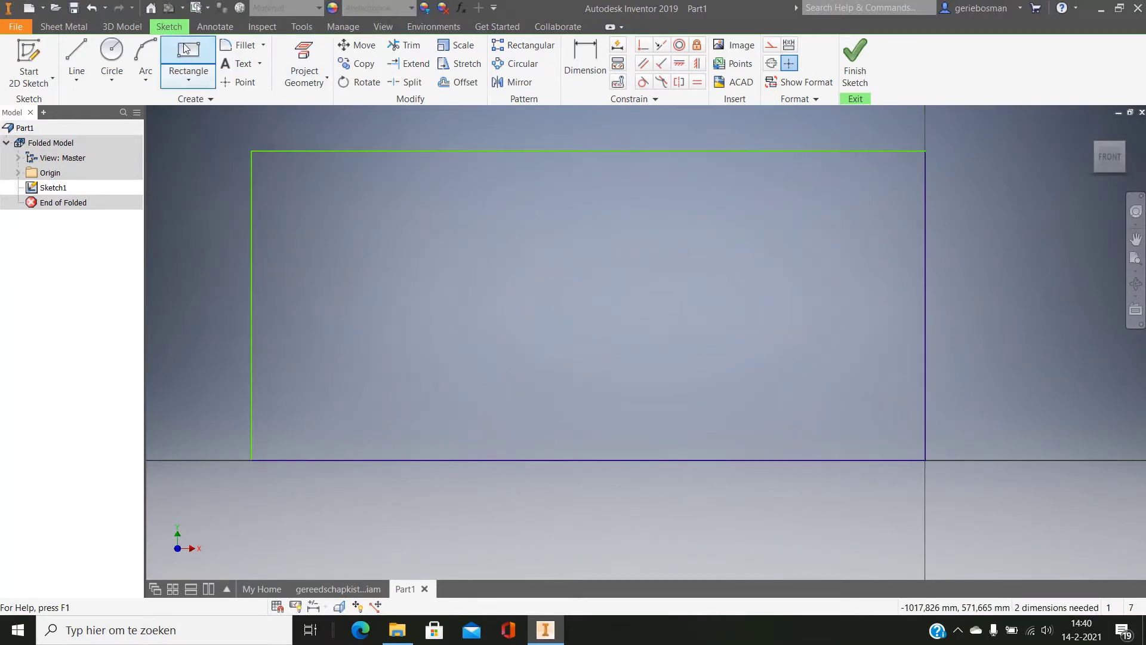
{"action": "left_click", "coordinate": [855, 60]}
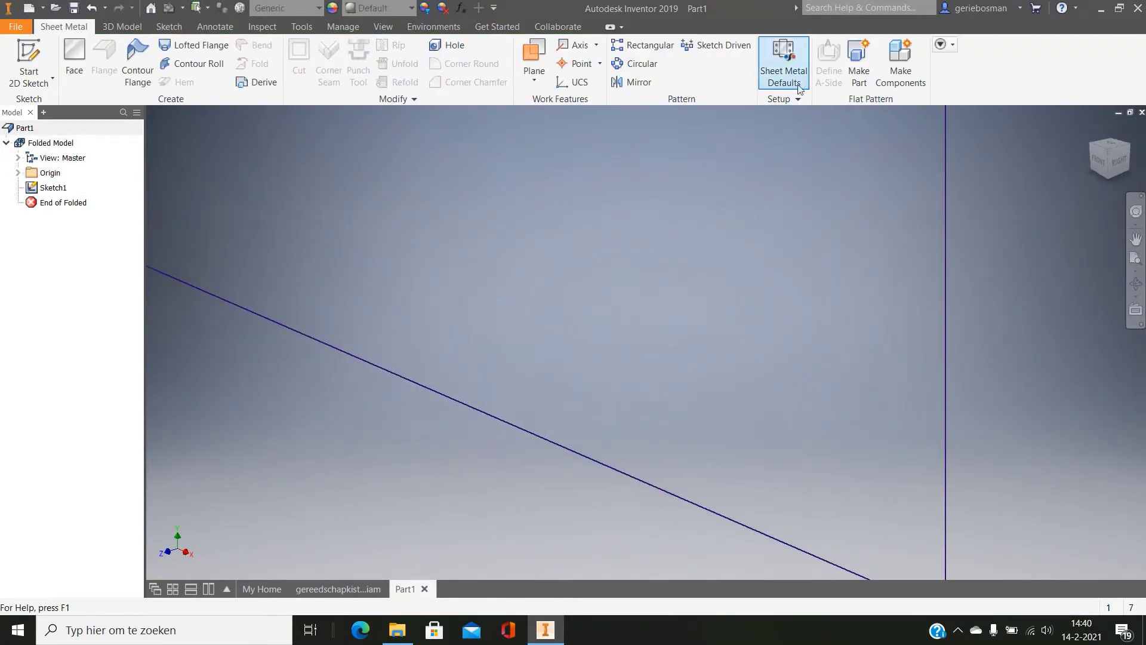
- Override the sheet metal rule's thickness and set the sheet thickness to 1.5 mm
{"action": "left_click", "coordinate": [786, 60]}
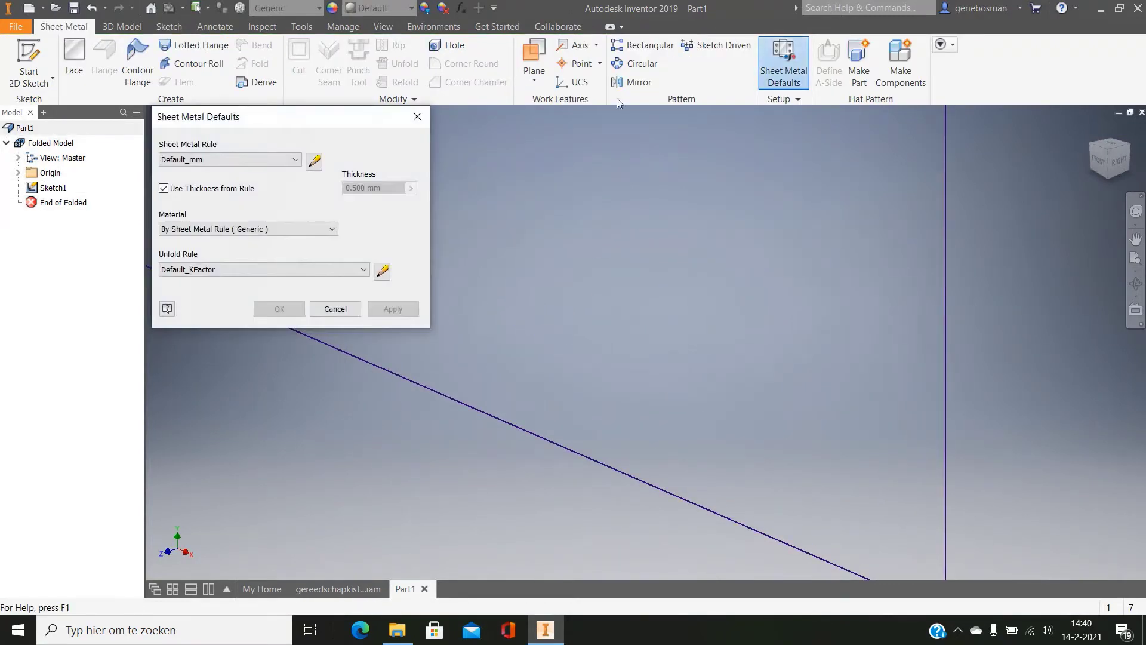
{"action": "left_click", "coordinate": [164, 188]}
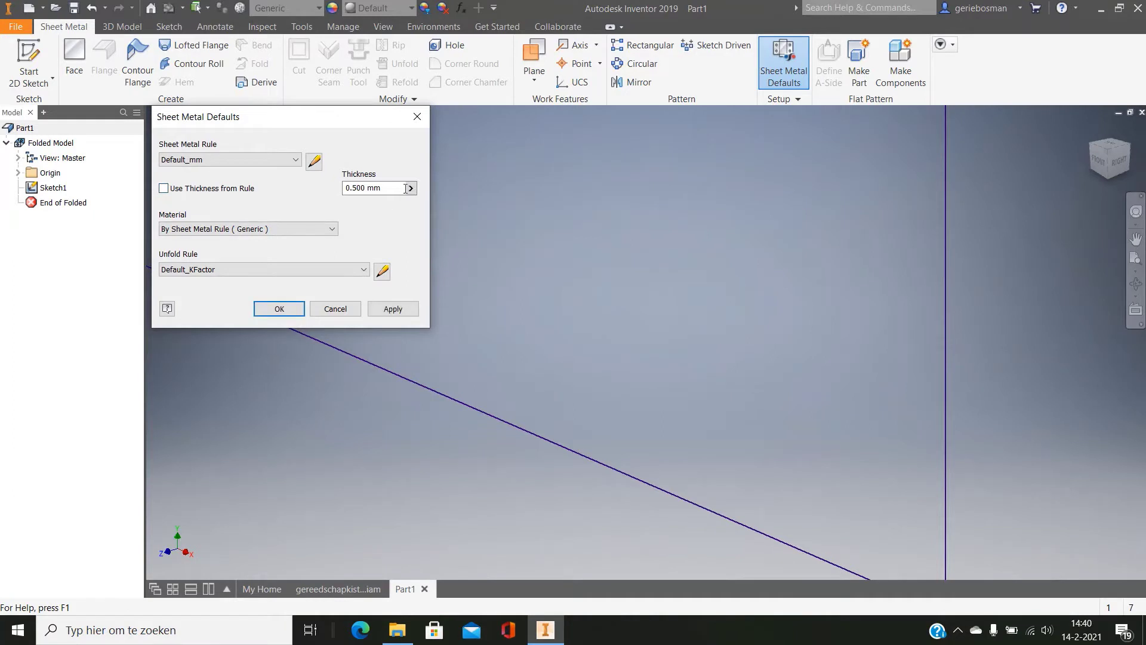
{"action": "left_click", "coordinate": [350, 189]}
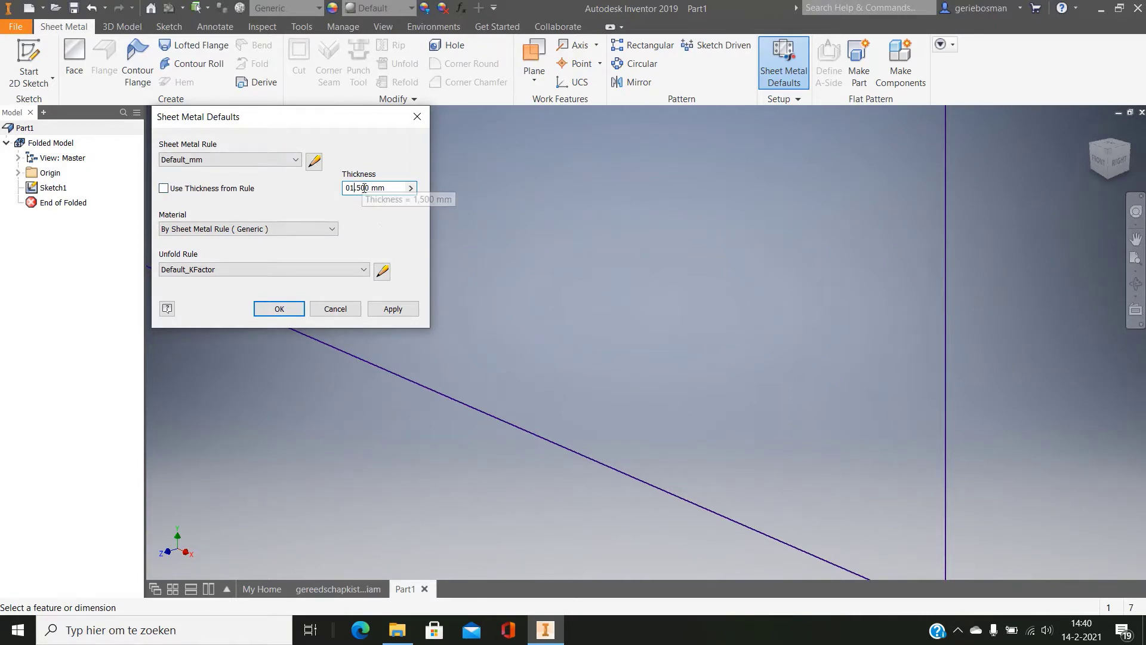
{"action": "left_click", "coordinate": [391, 310]}
{"action": "scroll", "coordinate": [525, 316], "scroll_direction": "down", "scroll_amount": 3}
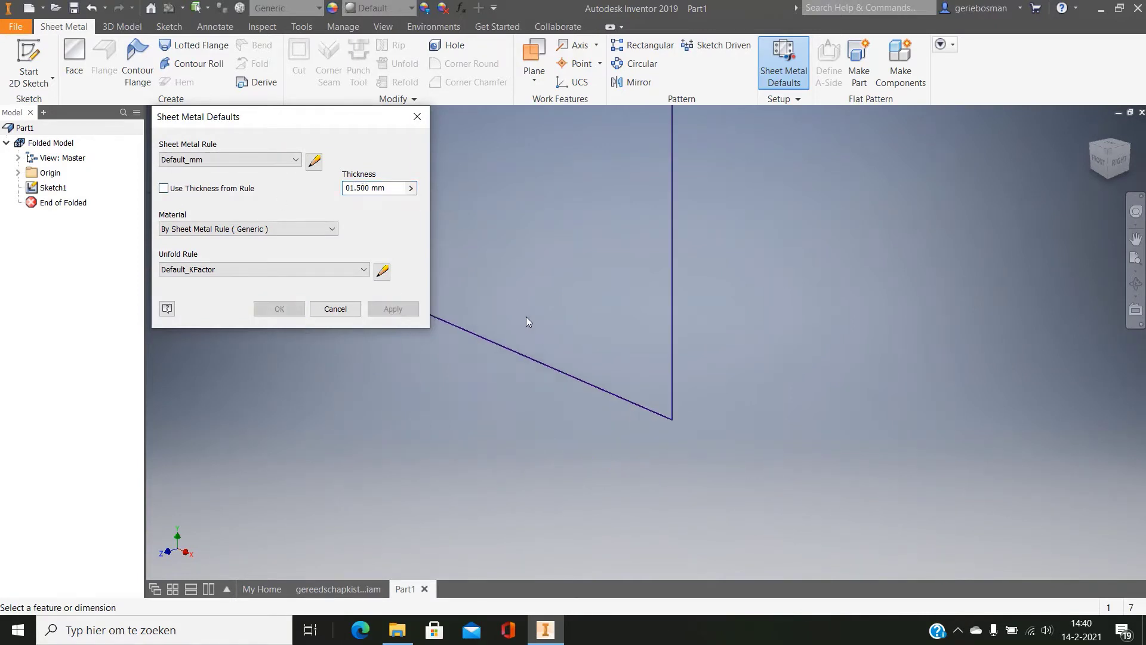
{"action": "scroll", "coordinate": [573, 307], "scroll_direction": "up", "scroll_amount": 2}
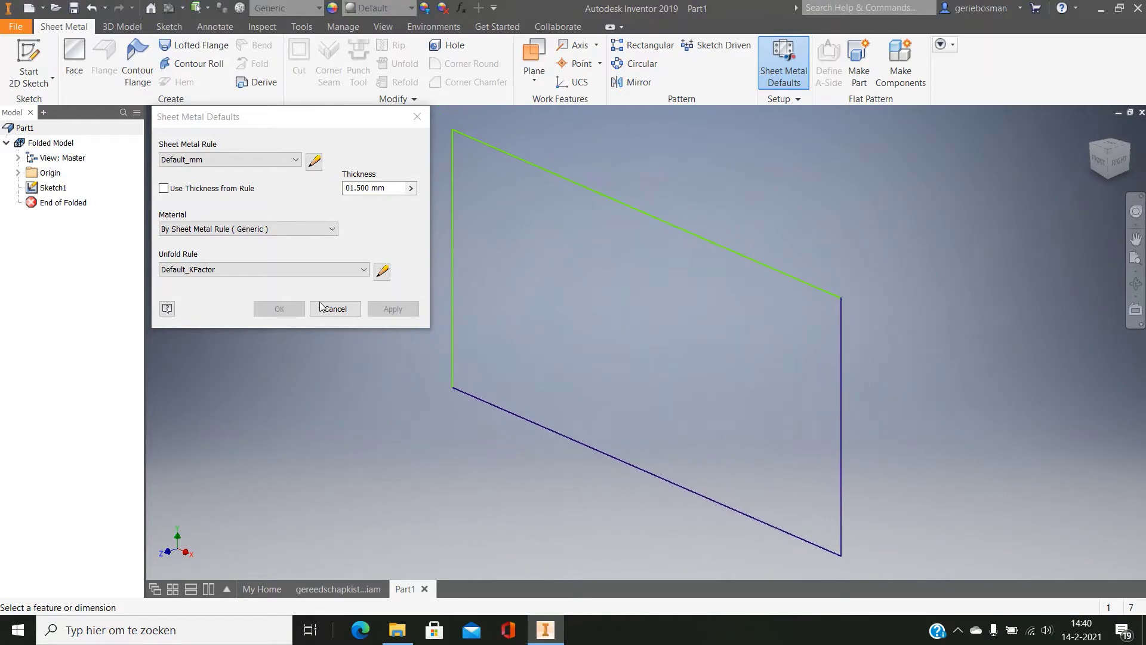
{"action": "left_click", "coordinate": [417, 118]}
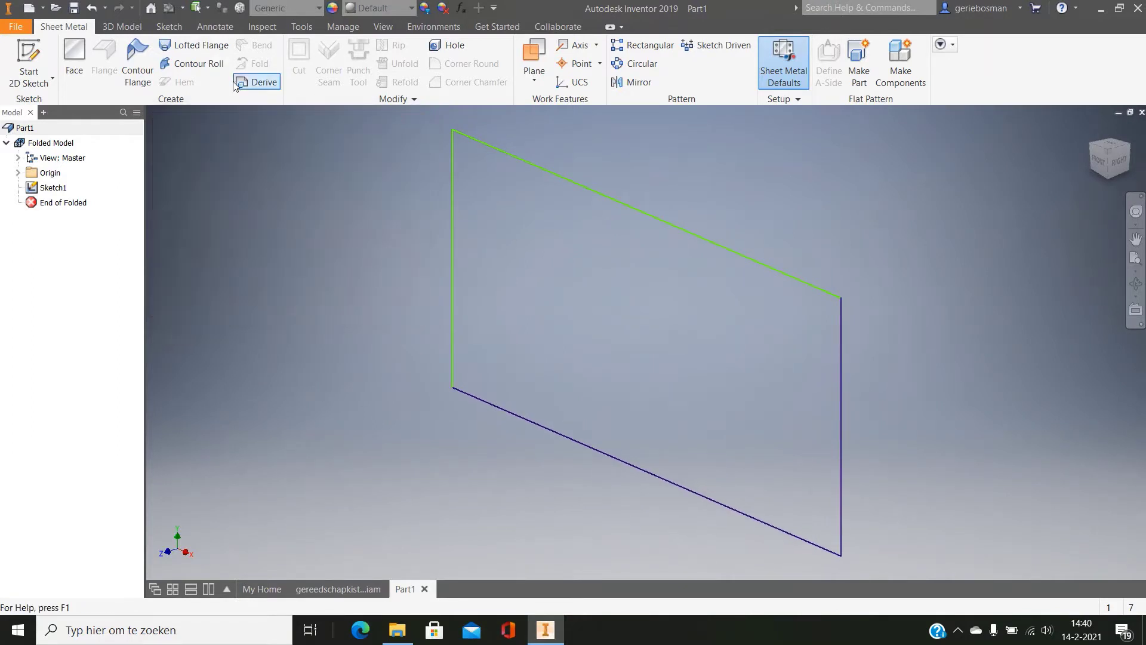
- Create a sheet metal face from the rectangular profile, following the default rule
{"action": "left_click", "coordinate": [76, 51]}
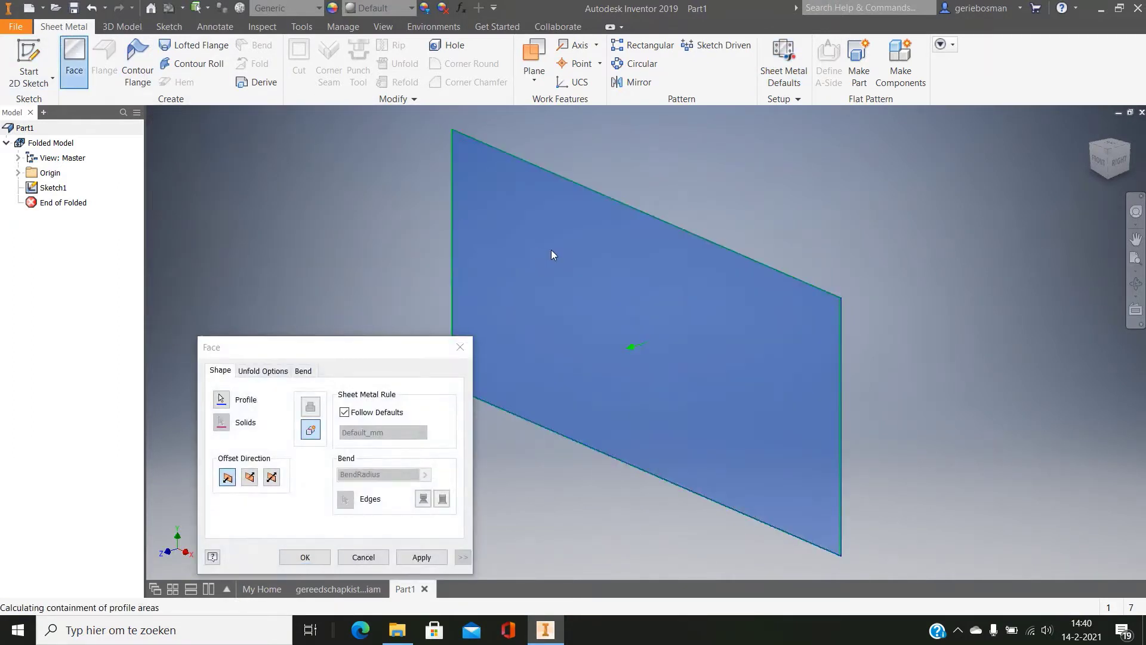
{"action": "left_click", "coordinate": [421, 557]}
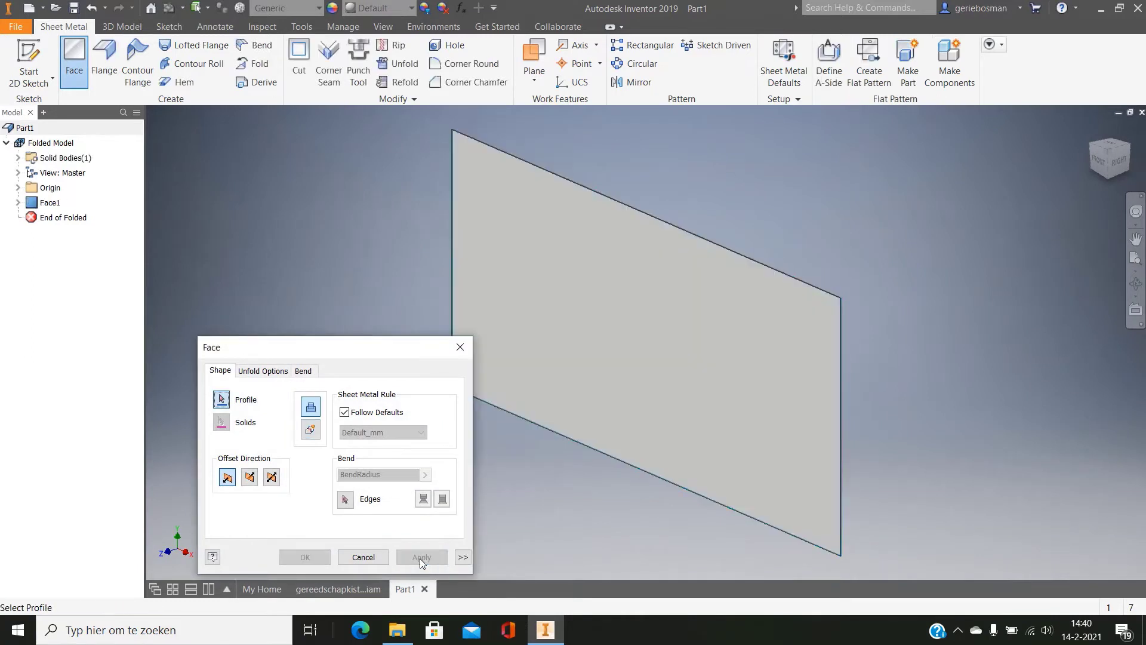
{"action": "left_click", "coordinate": [460, 347]}
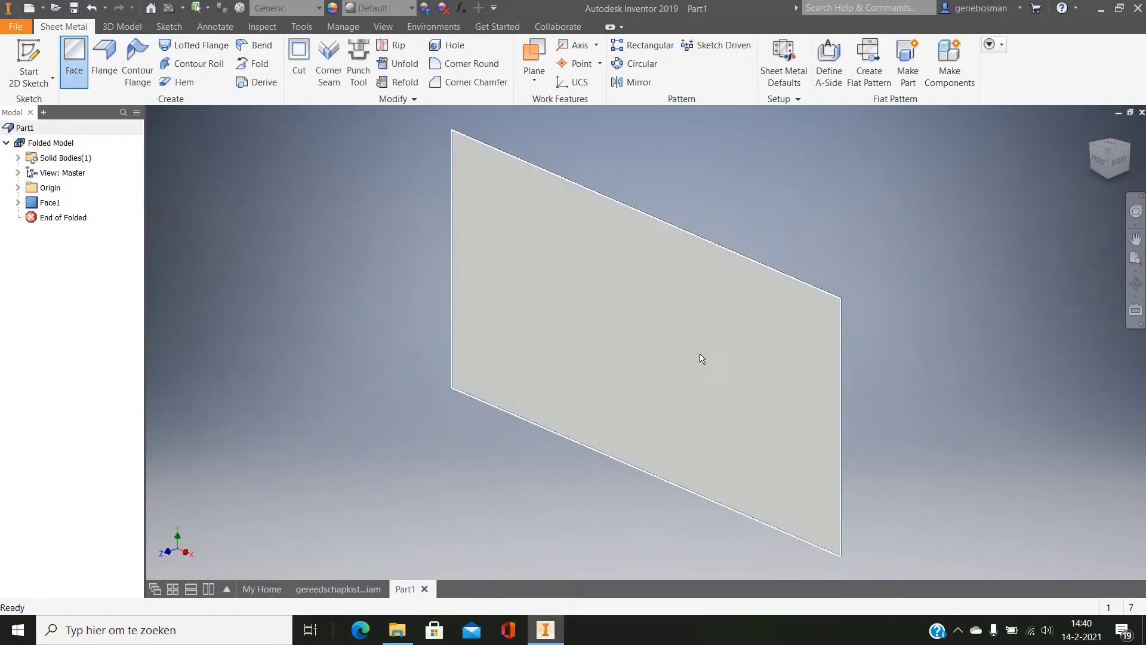
- Add a flange along the plate's upper long edge with a height of 100 mm and a flange angle of 45 degrees
{"action": "scroll", "coordinate": [705, 358], "scroll_direction": "up", "scroll_amount": 3}
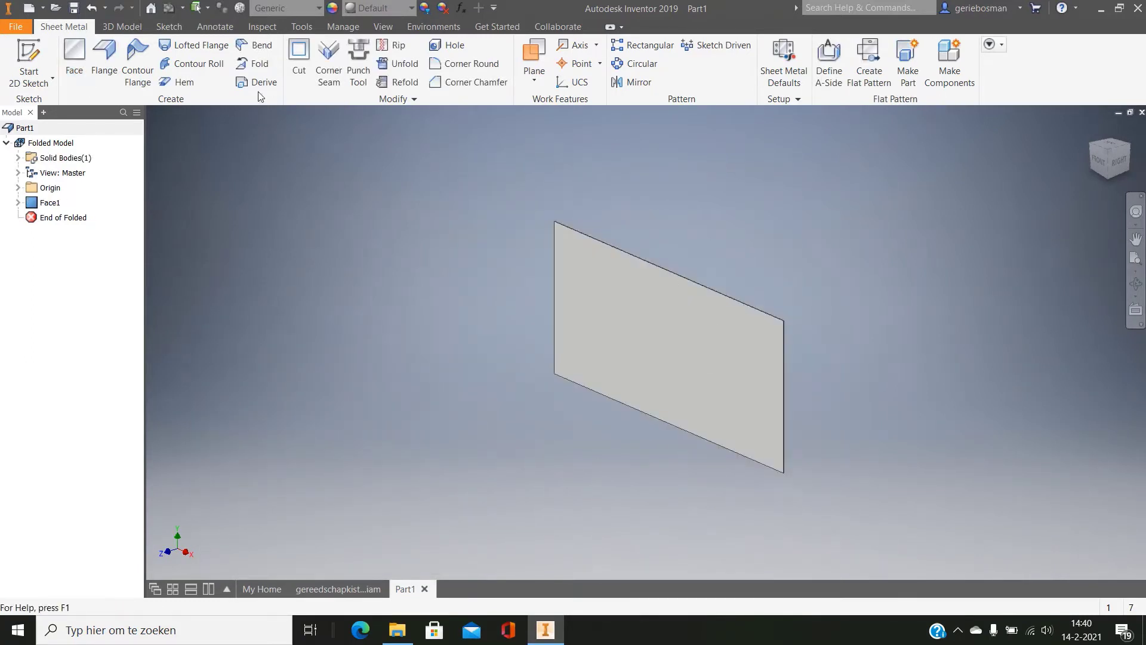
{"action": "left_click", "coordinate": [104, 59]}
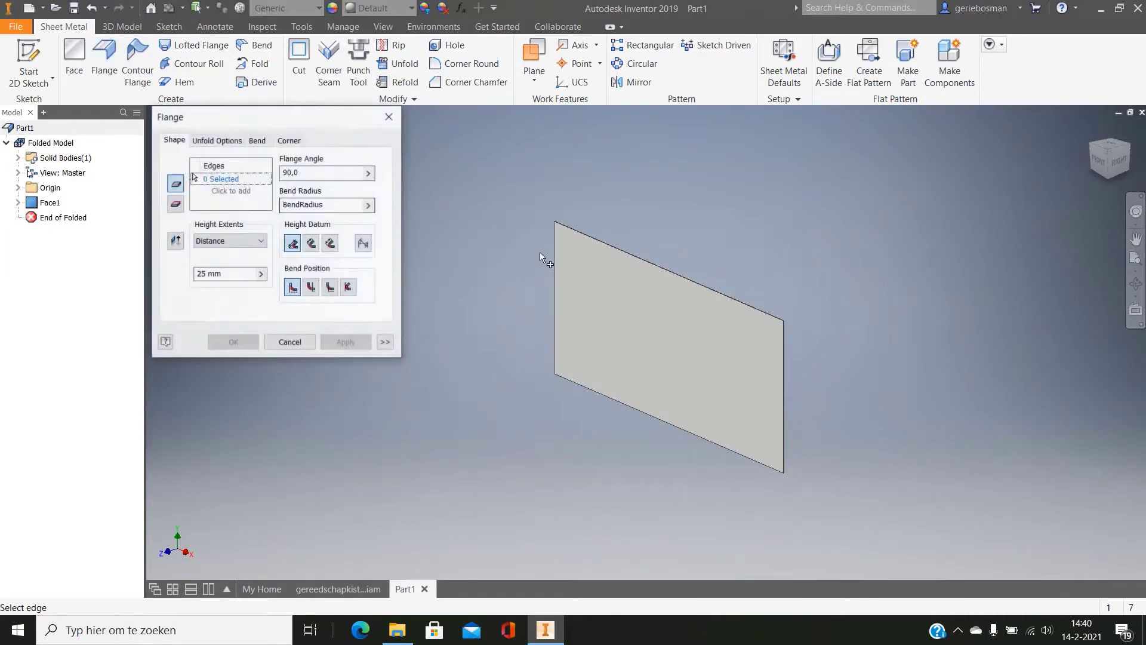
{"action": "left_click", "coordinate": [609, 253]}
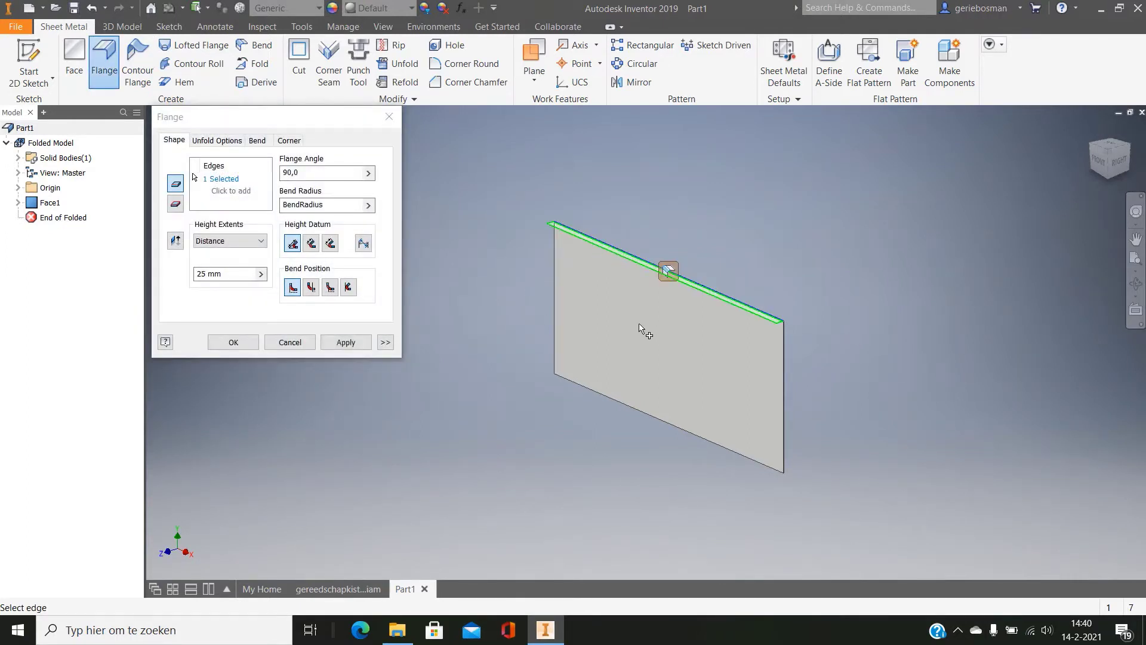
{"action": "left_click", "coordinate": [206, 273]}
{"action": "key", "text": "BackSpace"}
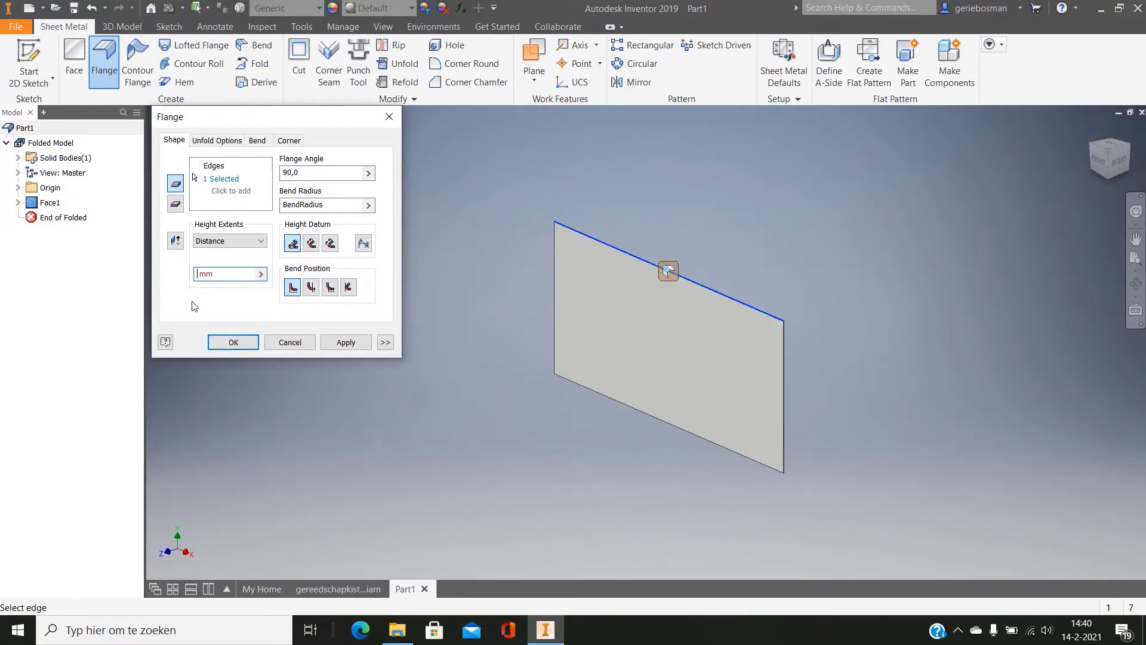
{"action": "type", "text": "100"}
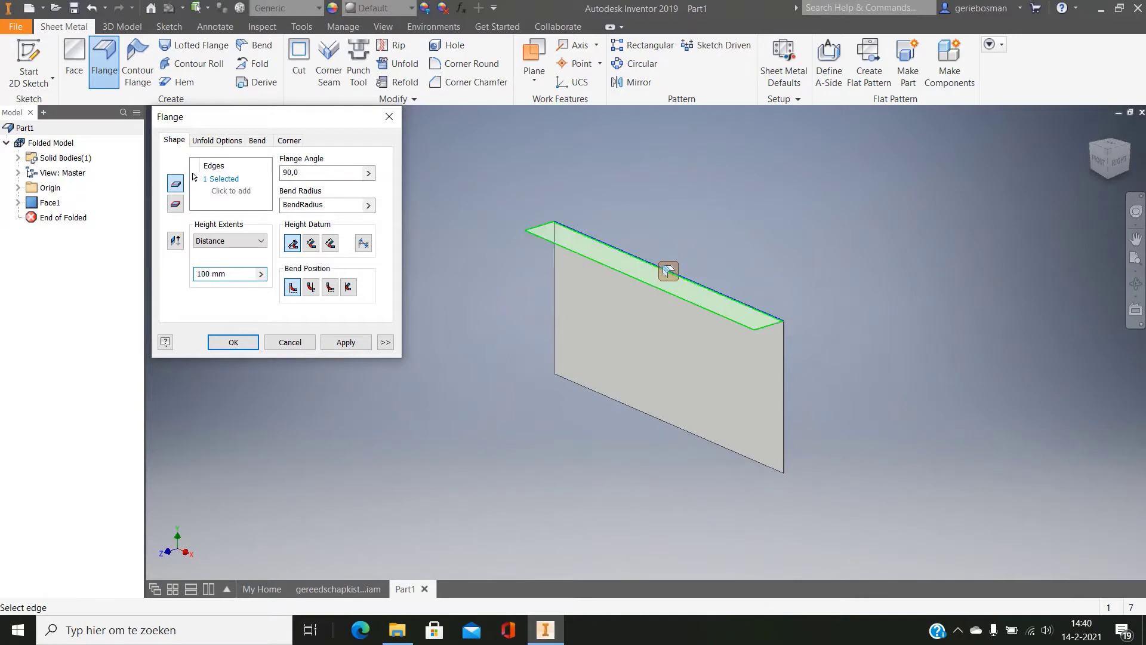
{"action": "left_click", "coordinate": [289, 173]}
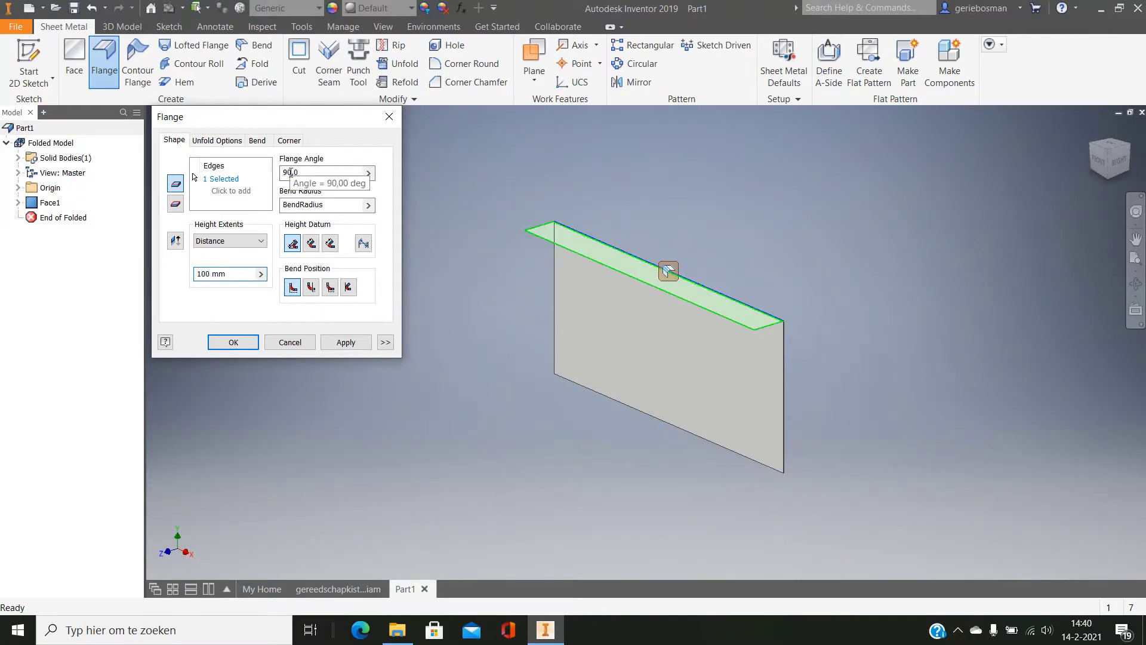
{"action": "key", "text": "BackSpace"}
{"action": "key", "text": "BackSpace"}
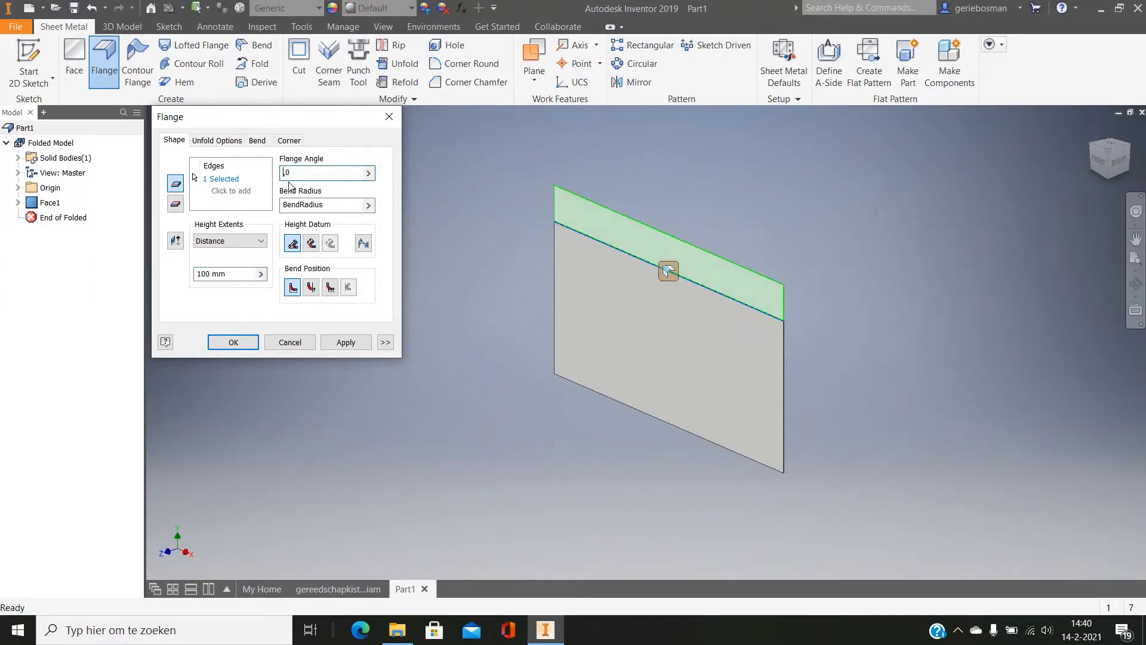
{"action": "type", "text": "45,"}
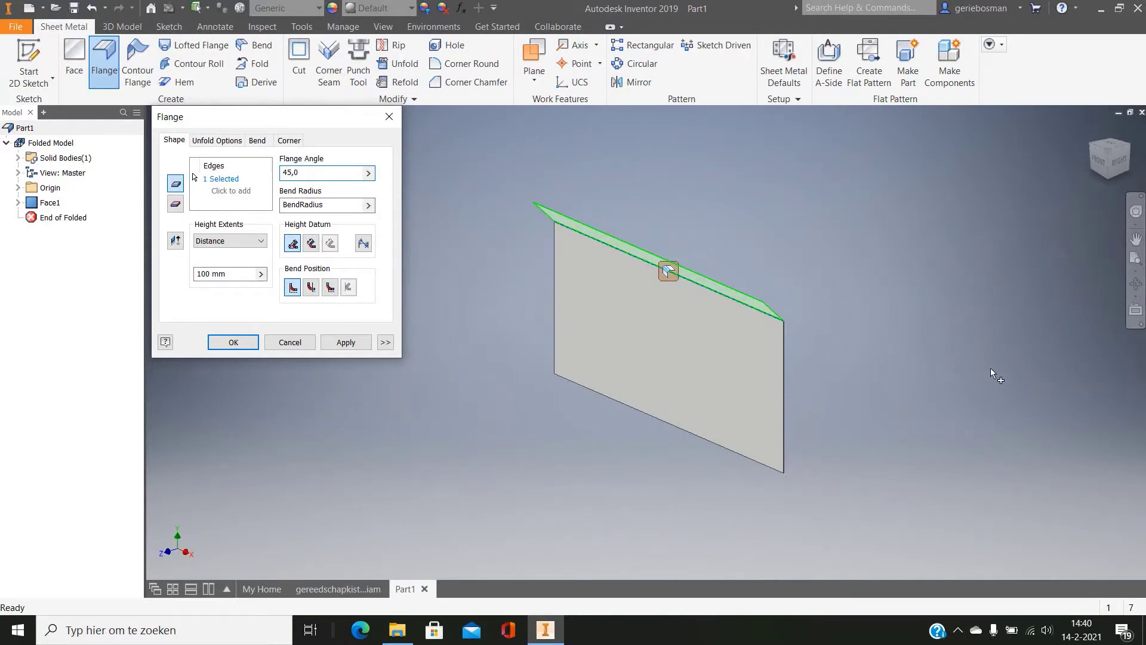
{"action": "middle_click_drag", "start_coordinate": [991, 367], "coordinate": [698, 408], "text": "shift"}
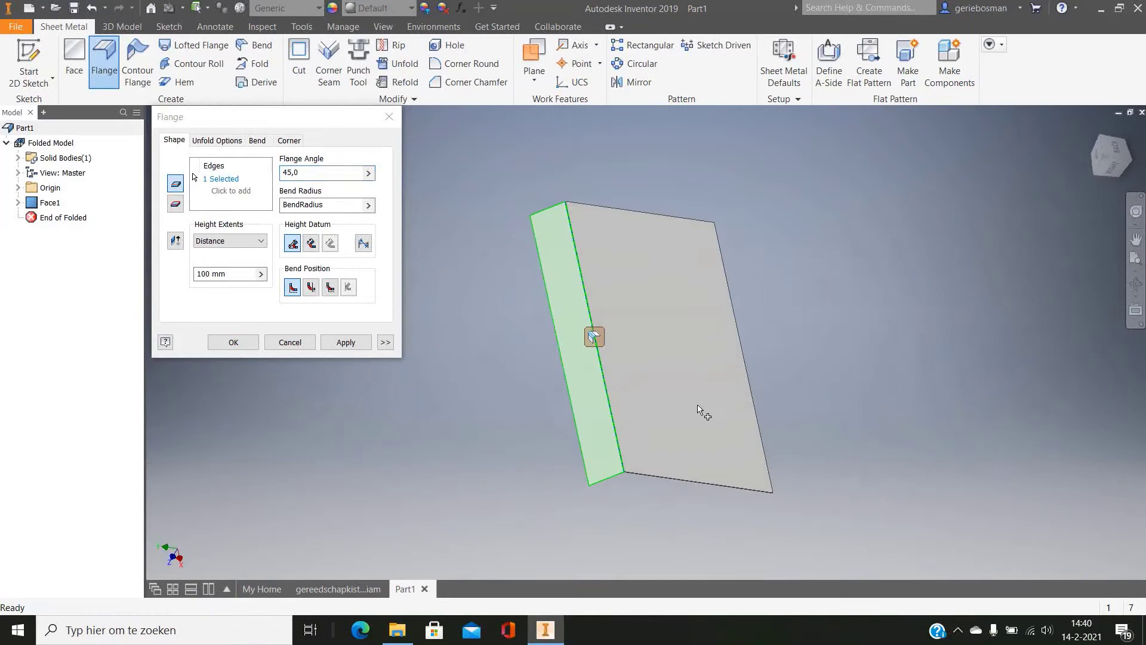
{"action": "left_click", "coordinate": [335, 342]}
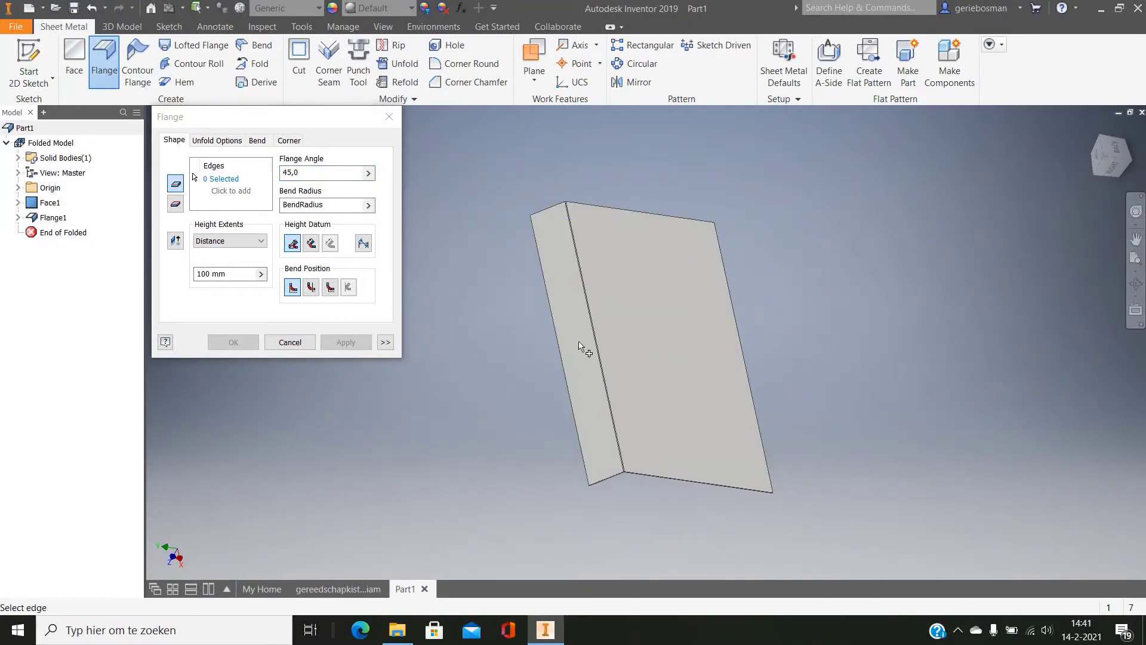
{"action": "left_click", "coordinate": [389, 118]}
- Start a sketch on the flange face and draw two circles, one near its upper end and one further down
{"action": "left_click", "coordinate": [552, 287]}
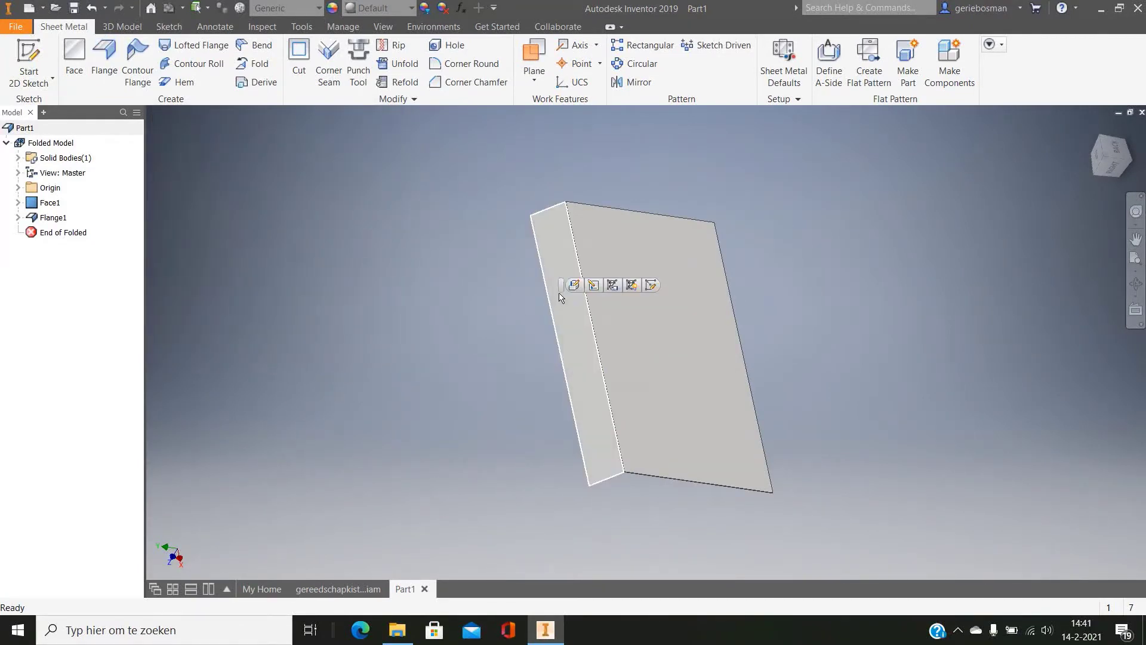
{"action": "left_click", "coordinate": [19, 86]}
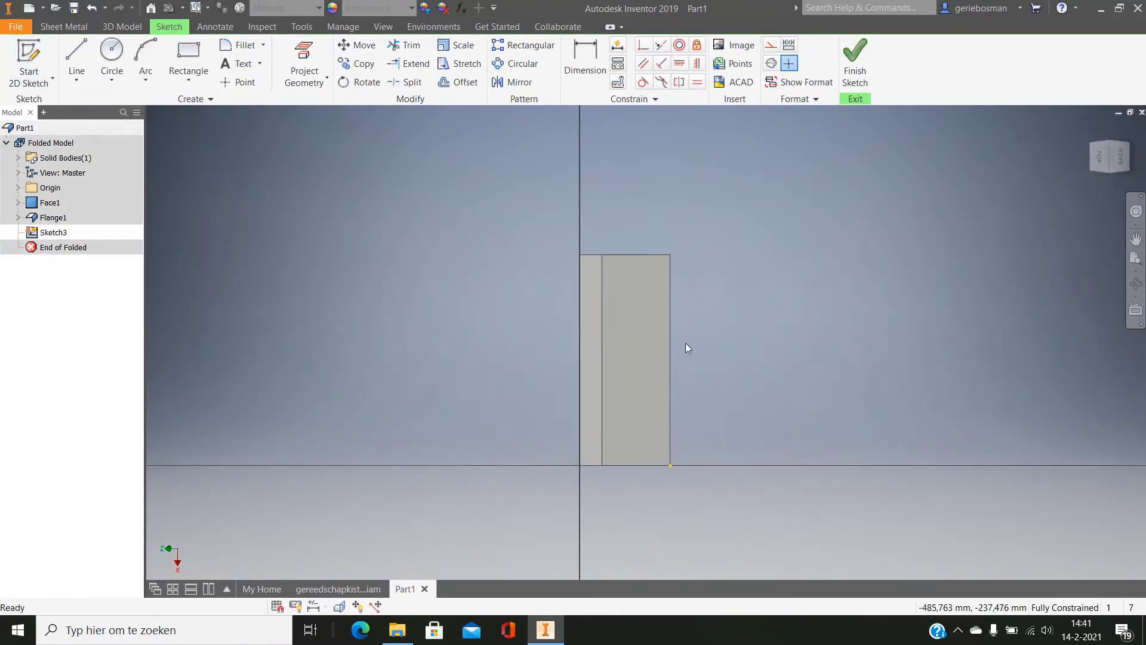
{"action": "scroll", "coordinate": [597, 302], "scroll_direction": "up", "scroll_amount": 3}
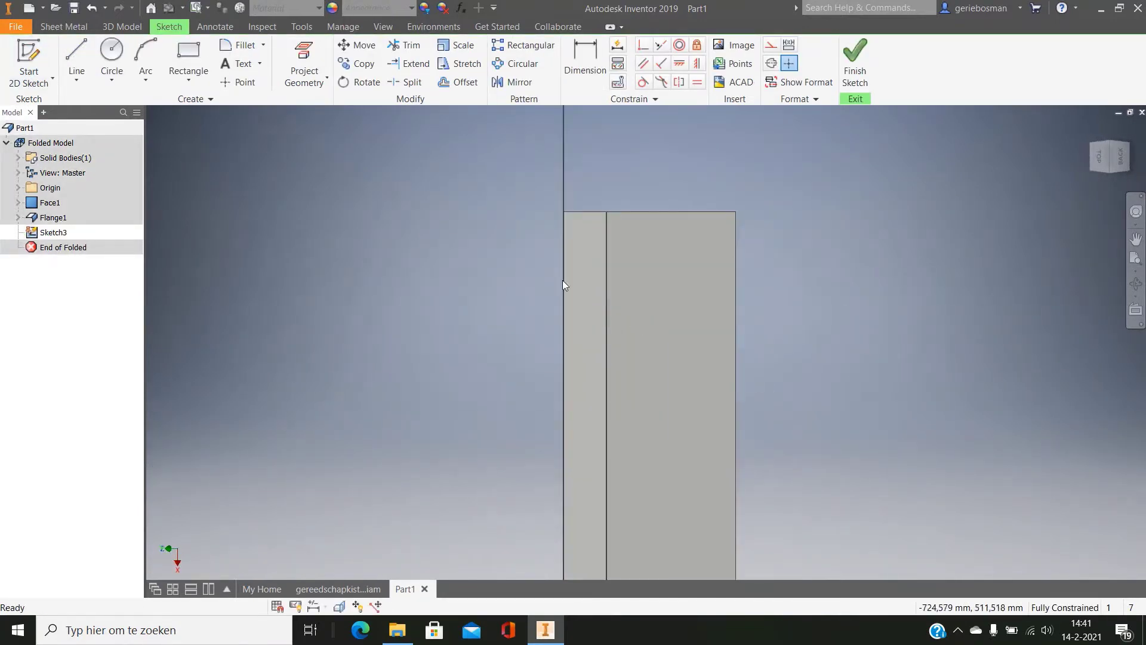
{"action": "left_click", "coordinate": [112, 53]}
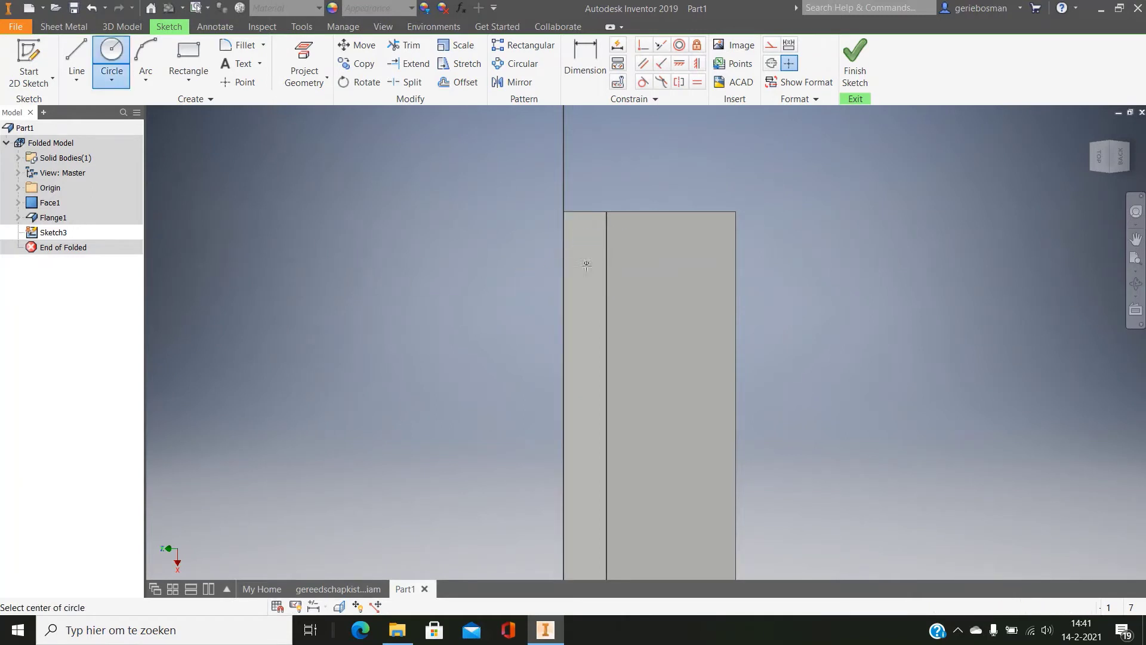
{"action": "left_click", "coordinate": [579, 474]}
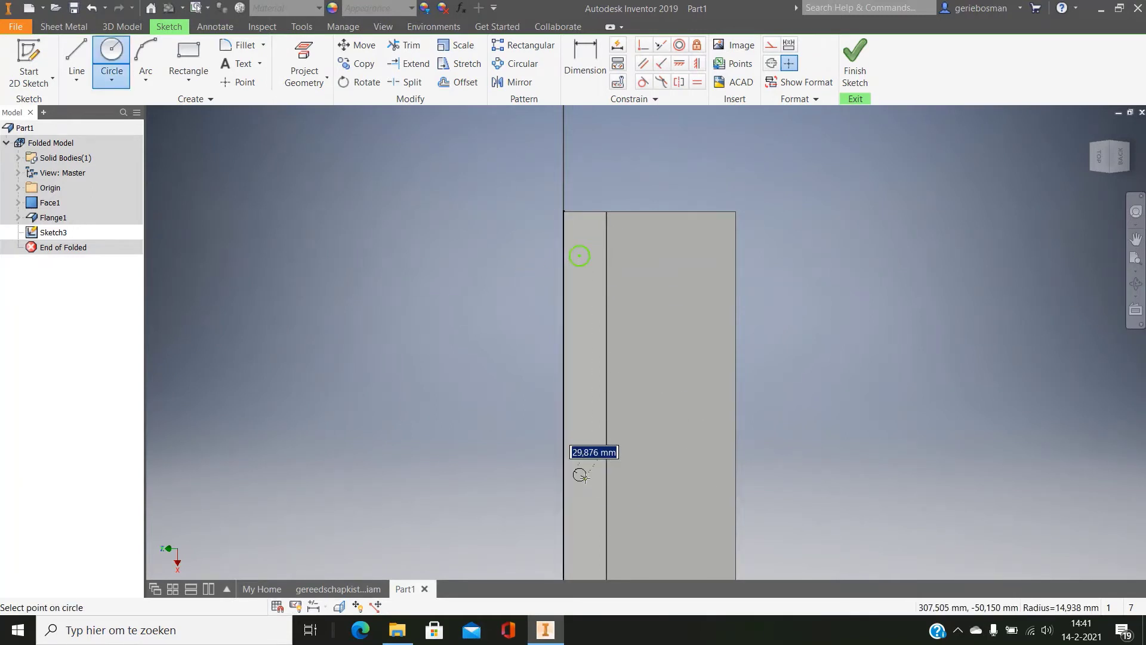
{"action": "left_click", "coordinate": [584, 478]}
- Draw two more circles on the flange, one near its lower end and one just below the uppermost circle, and finish the sketch
{"action": "mouse_move", "coordinate": [747, 543]}
{"action": "middle_mouse_down"}
{"action": "mouse_move", "coordinate": [803, 514]}
{"action": "mouse_move", "coordinate": [907, 320]}
{"action": "middle_mouse_up"}
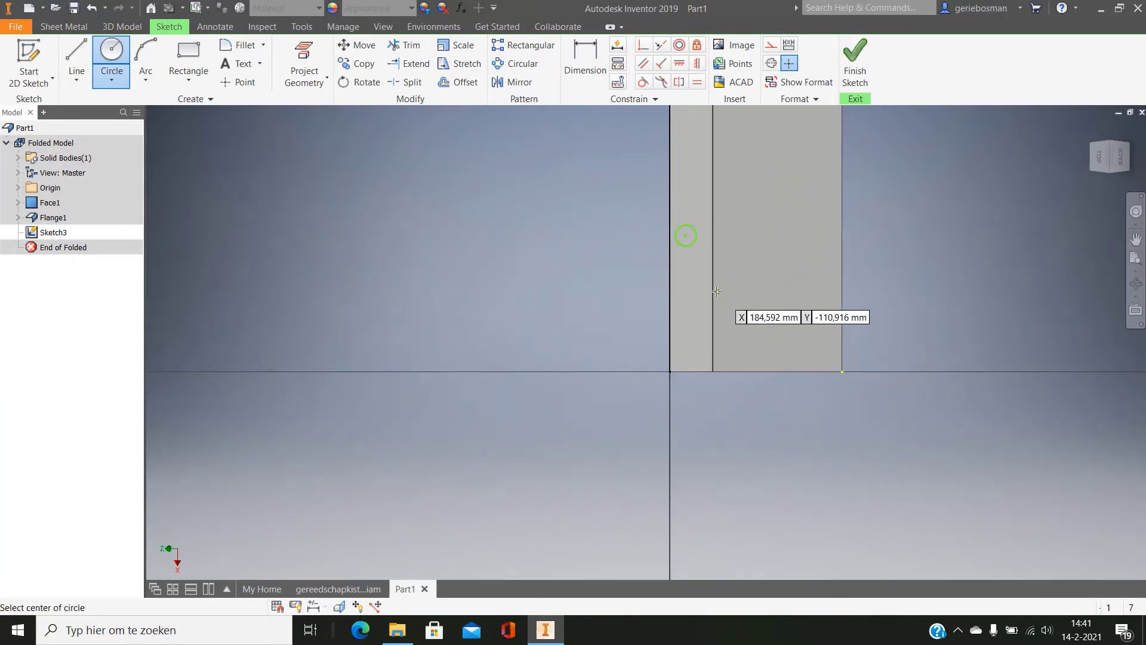
{"action": "left_click", "coordinate": [686, 308]}
{"action": "left_click", "coordinate": [693, 316]}
{"action": "scroll", "coordinate": [764, 328], "scroll_direction": "down", "scroll_amount": 2}
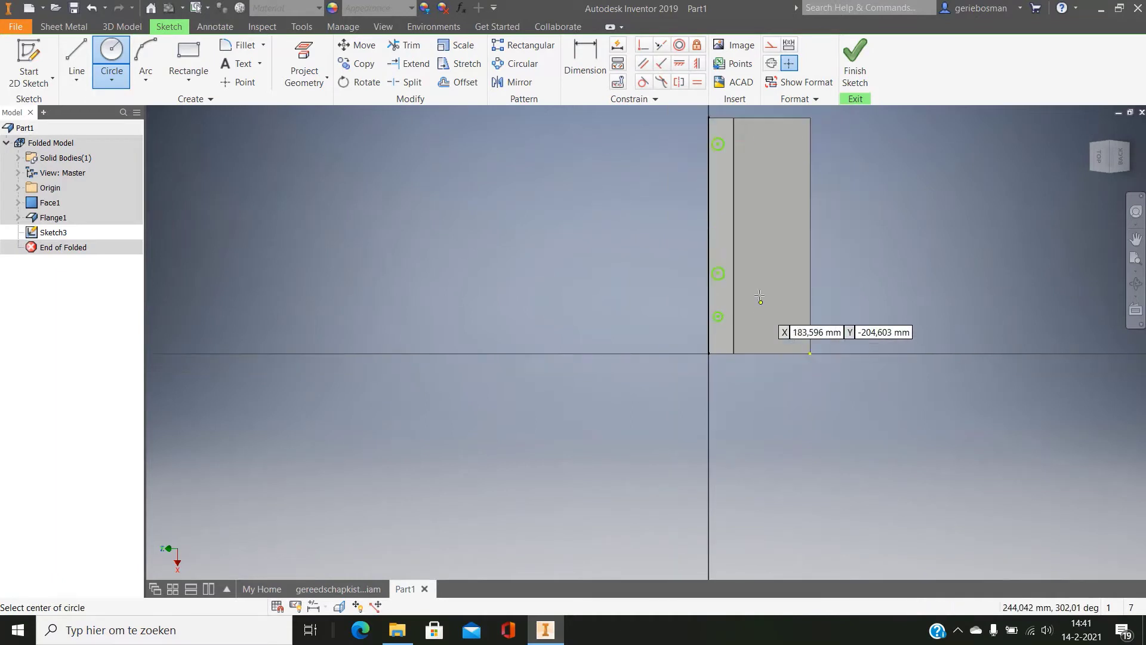
{"action": "left_click", "coordinate": [720, 169]}
{"action": "left_click", "coordinate": [724, 172]}
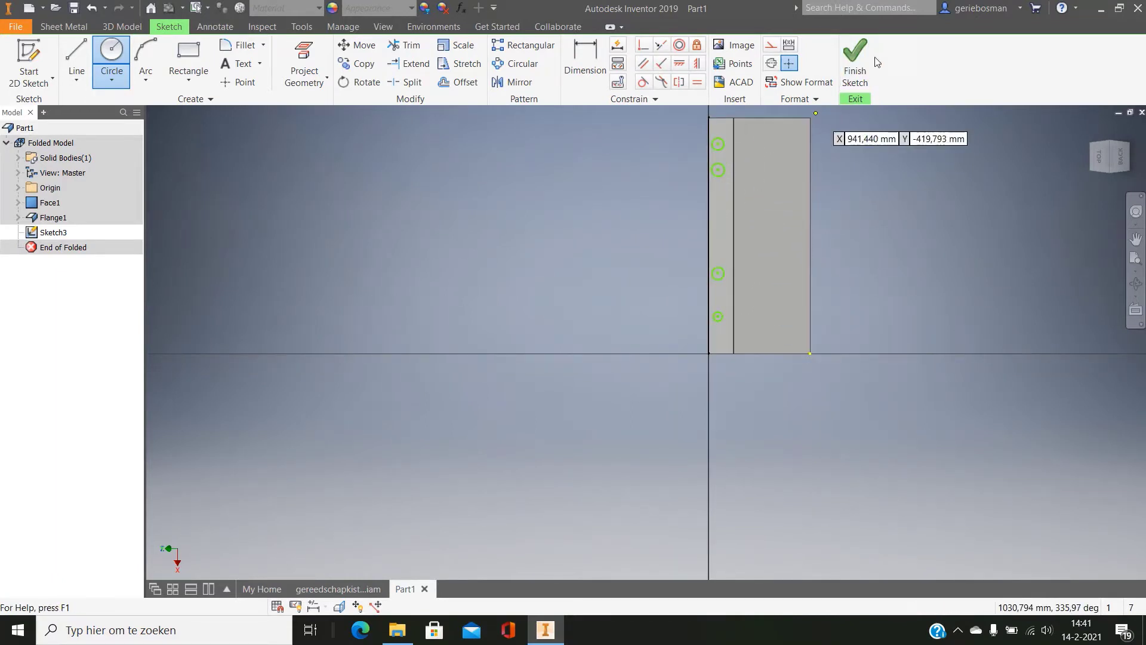
{"action": "left_click", "coordinate": [859, 59]}
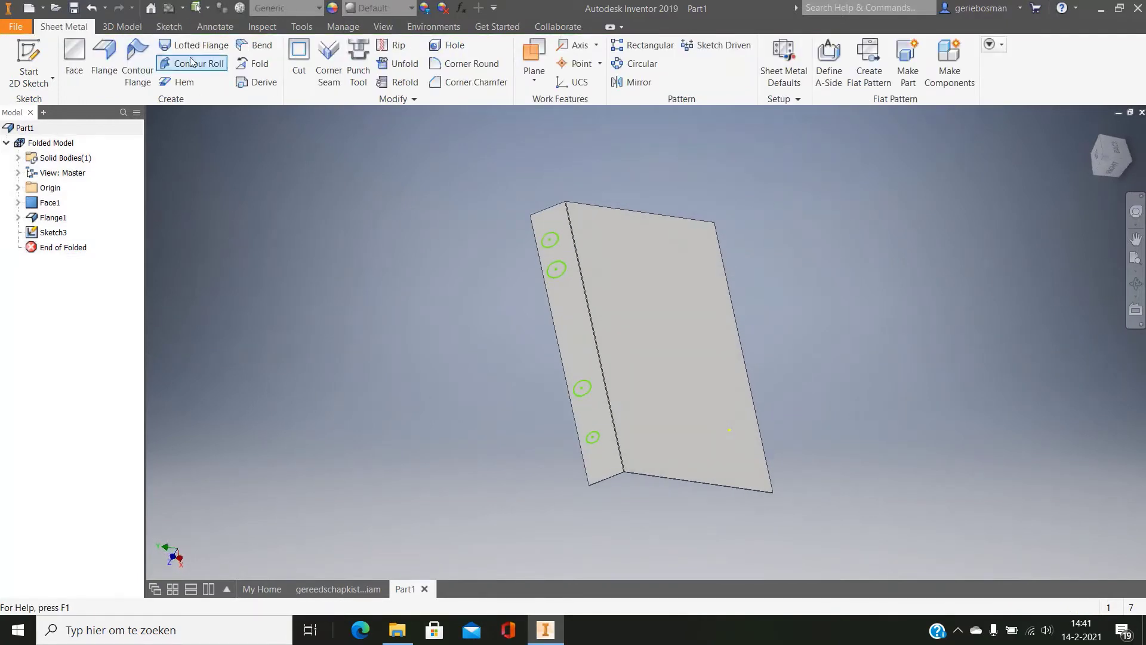
- Cut the four circles through the flange, using the sheet thickness as the cut distance
{"action": "left_click", "coordinate": [294, 54]}
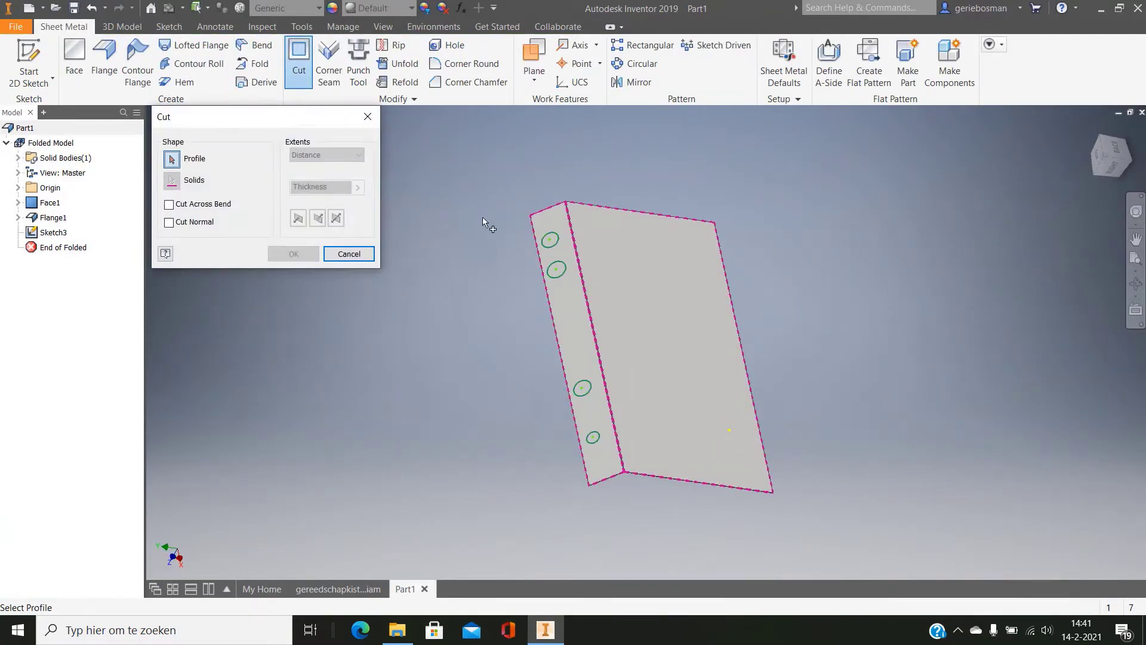
{"action": "left_click", "coordinate": [544, 240]}
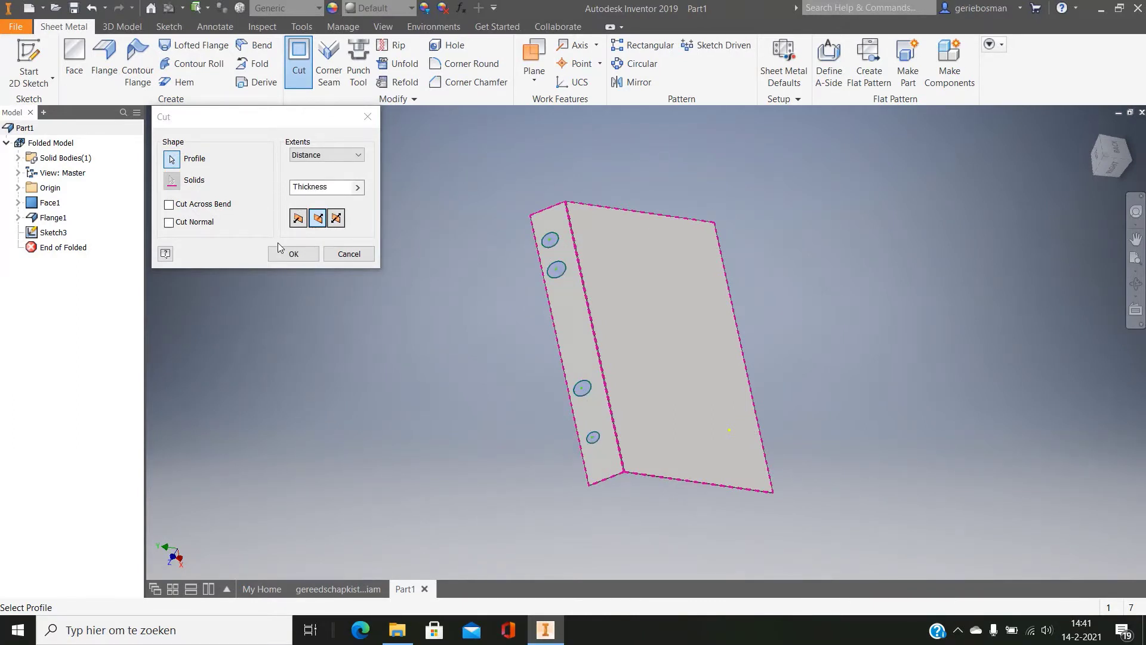
{"action": "left_click", "coordinate": [302, 255]}
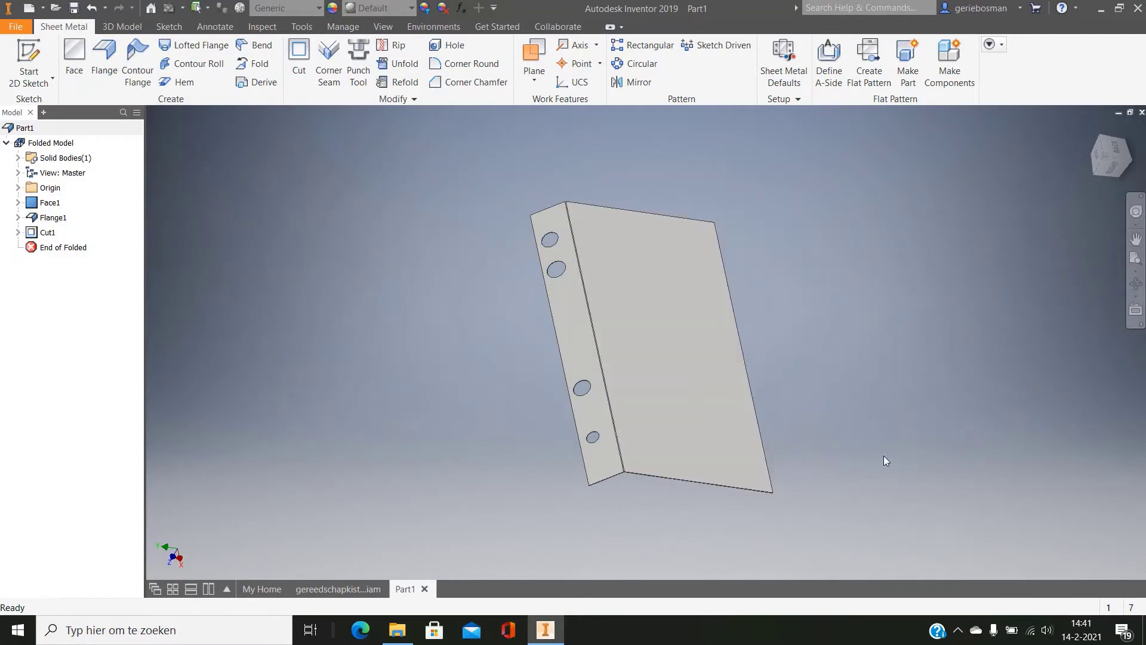
- Start a sketch on the large plate face seen from its other side and project the face's outline
{"action": "middle_click_drag", "start_coordinate": [897, 464], "coordinate": [761, 236], "text": "shift"}
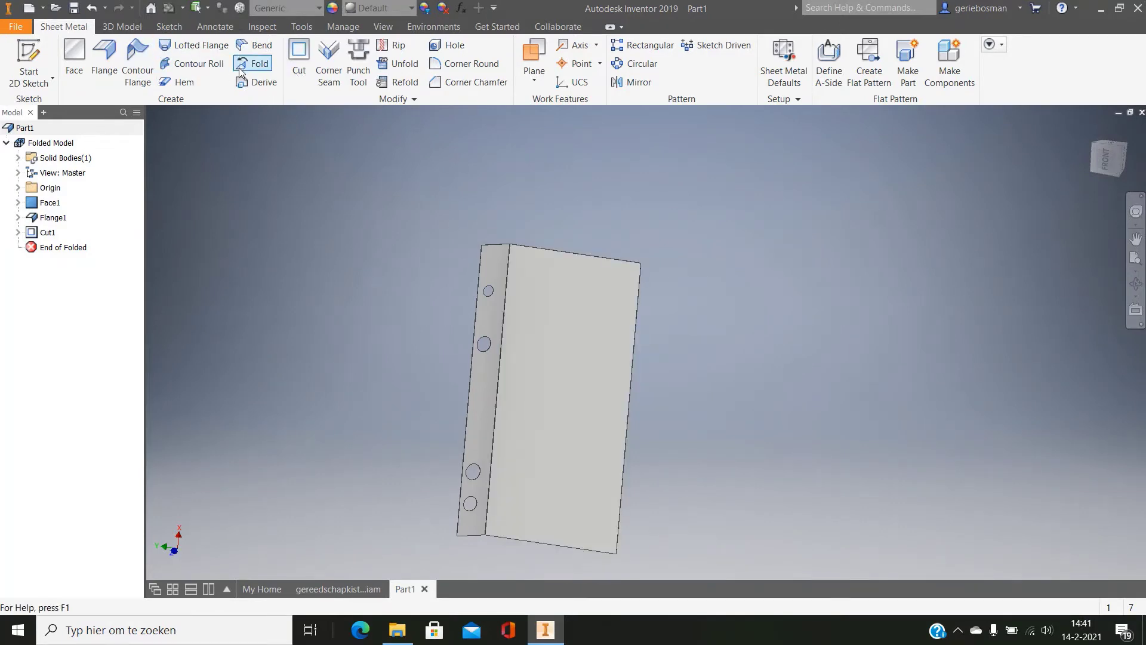
{"action": "left_click", "coordinate": [624, 344]}
{"action": "left_click", "coordinate": [628, 325]}
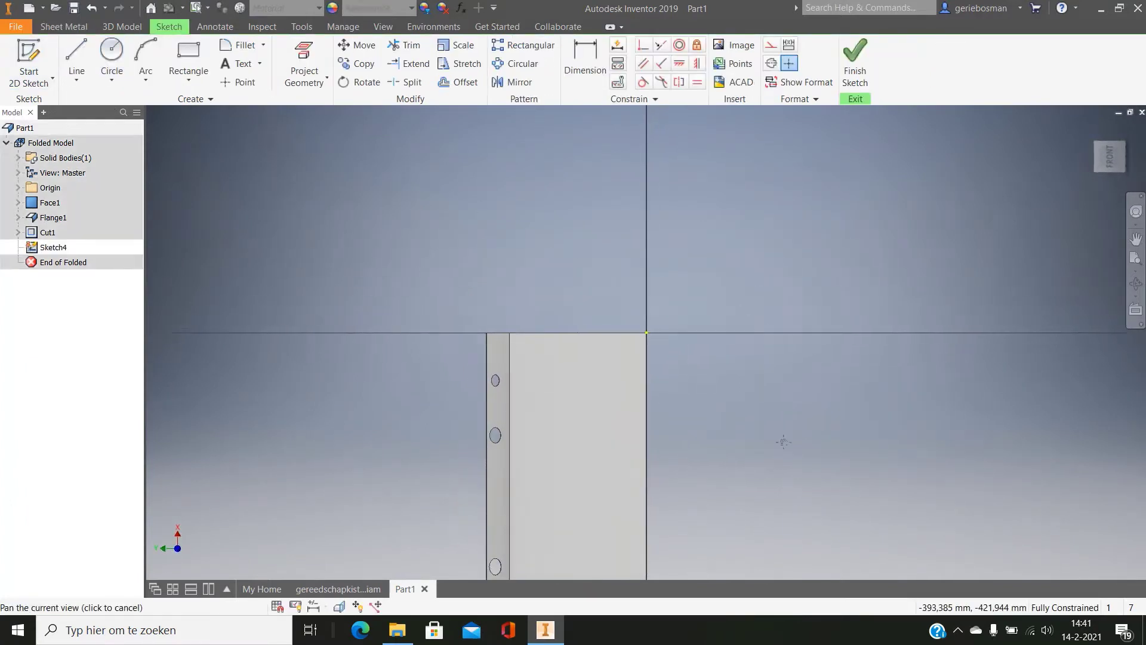
{"action": "left_click", "coordinate": [304, 62]}
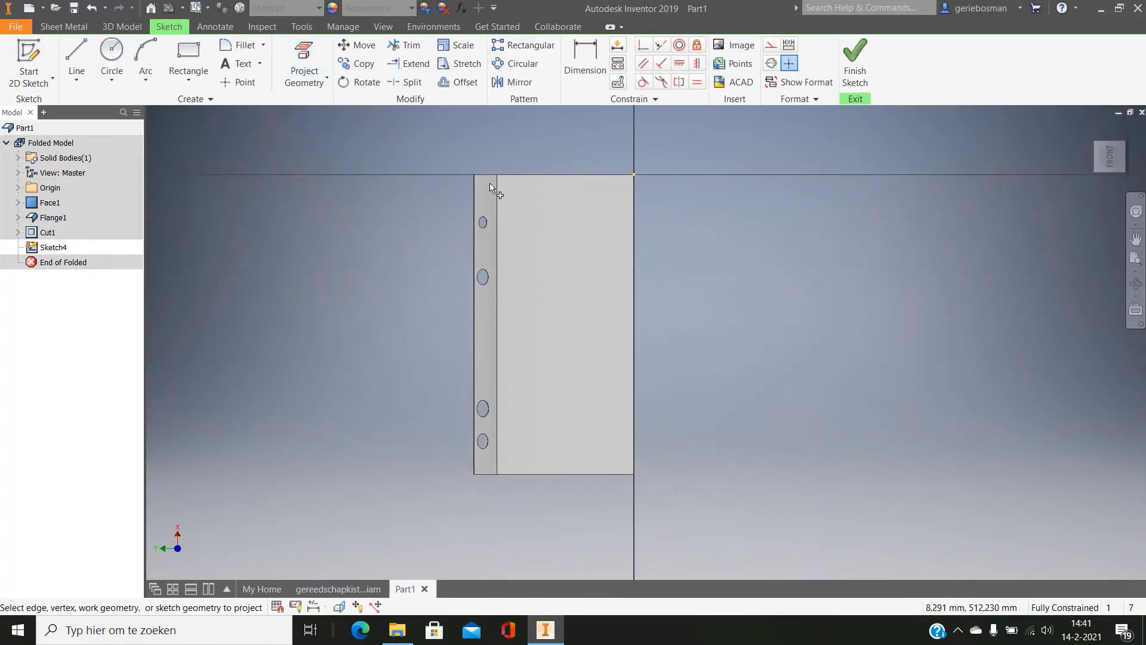
{"action": "left_click", "coordinate": [537, 215]}
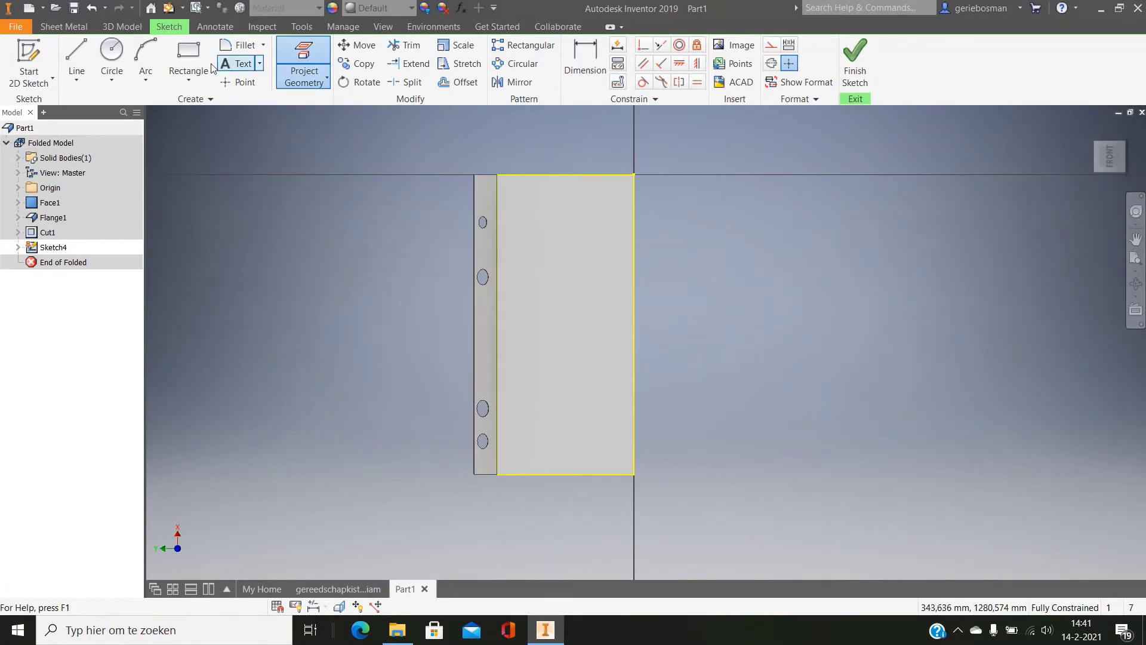
- Draw a line about 924 mm long across the plate, parallel to and about 81 mm from its free long edge, and finish the sketch
{"action": "left_click", "coordinate": [76, 57]}
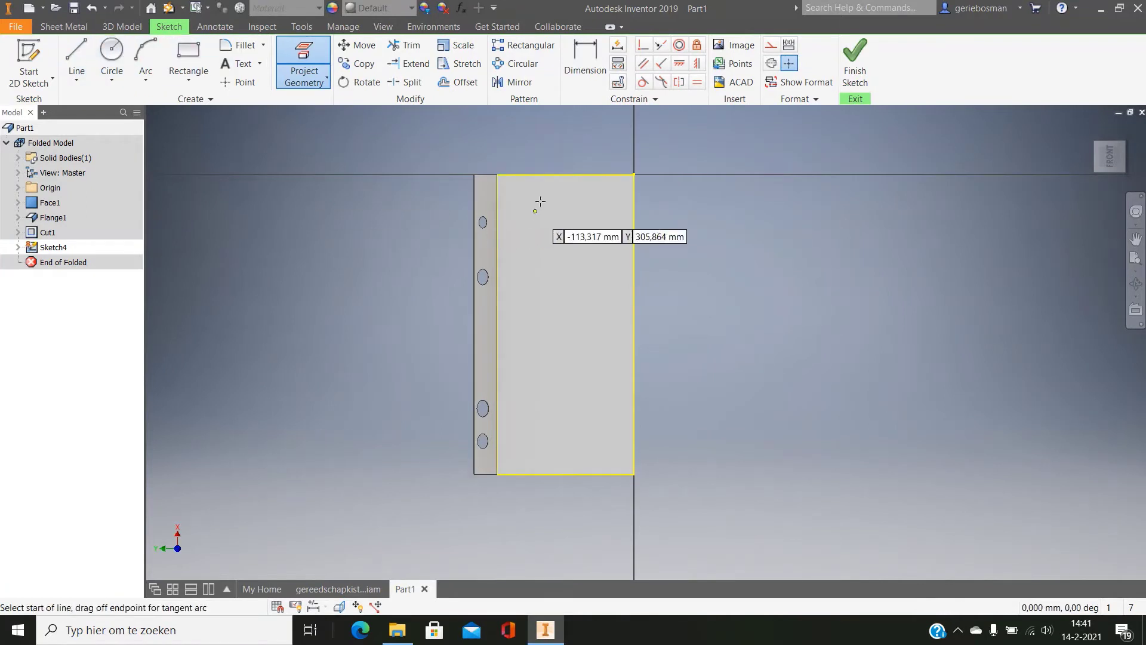
{"action": "left_click", "coordinate": [608, 175]}
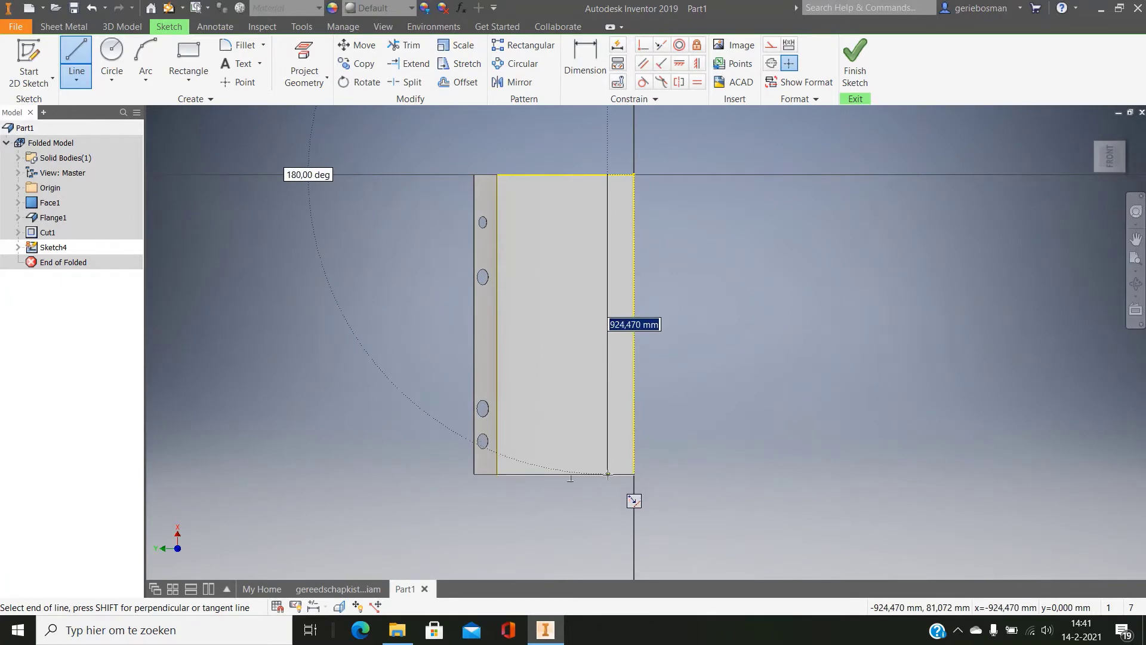
{"action": "left_click", "coordinate": [608, 474]}
{"action": "right_click", "coordinate": [609, 472]}
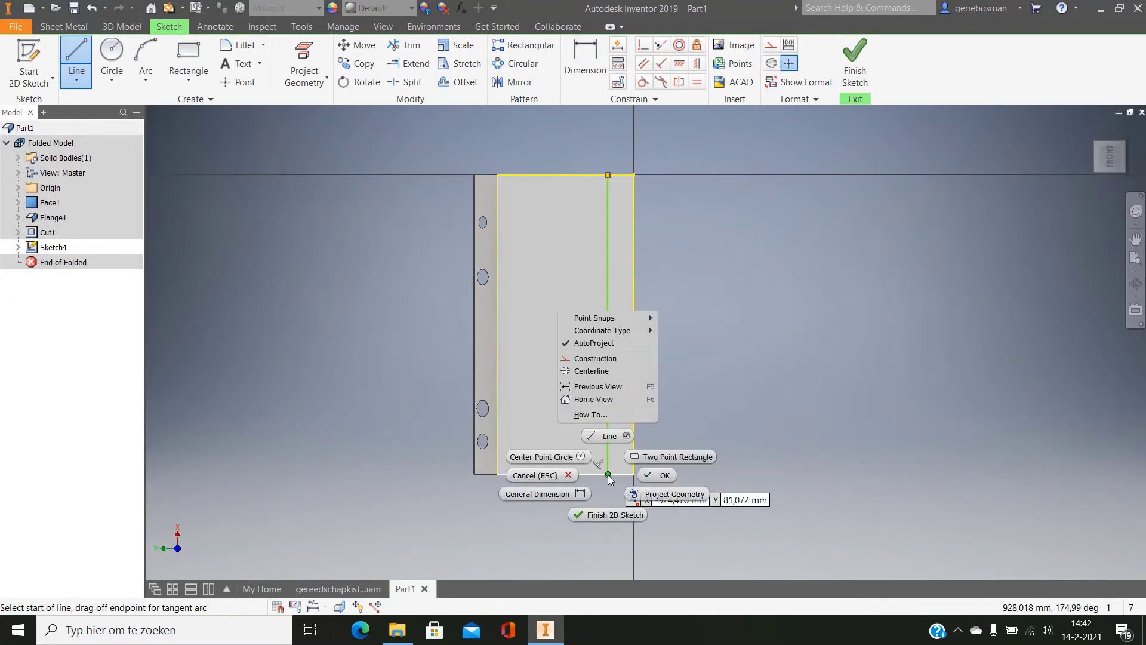
{"action": "left_click", "coordinate": [670, 476]}
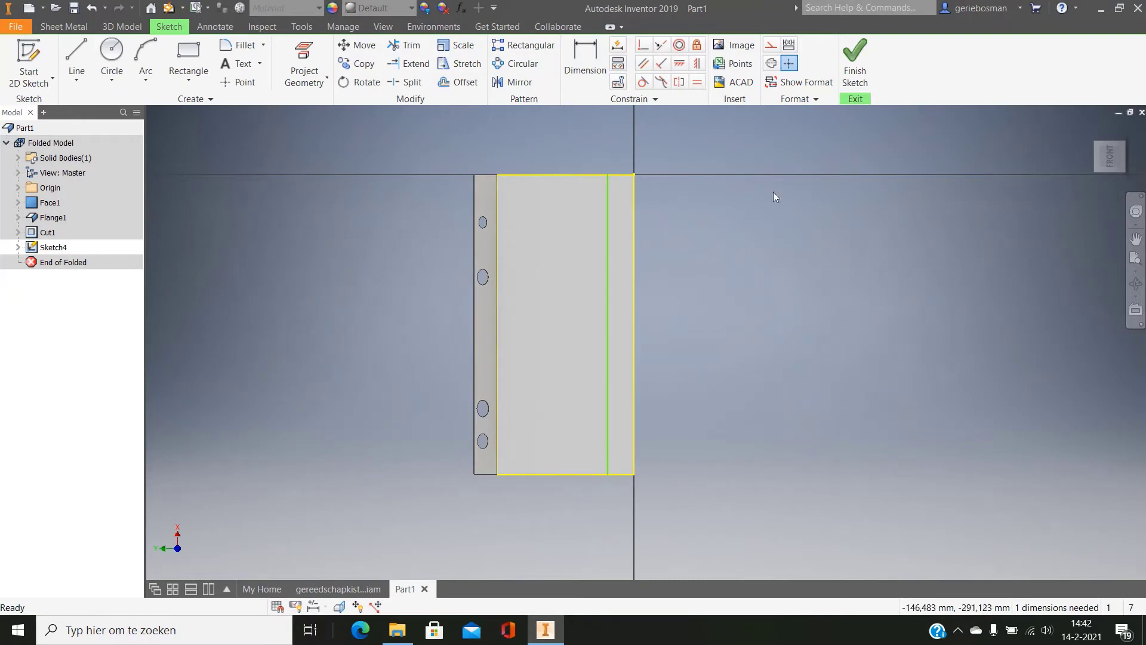
{"action": "left_click", "coordinate": [870, 82]}
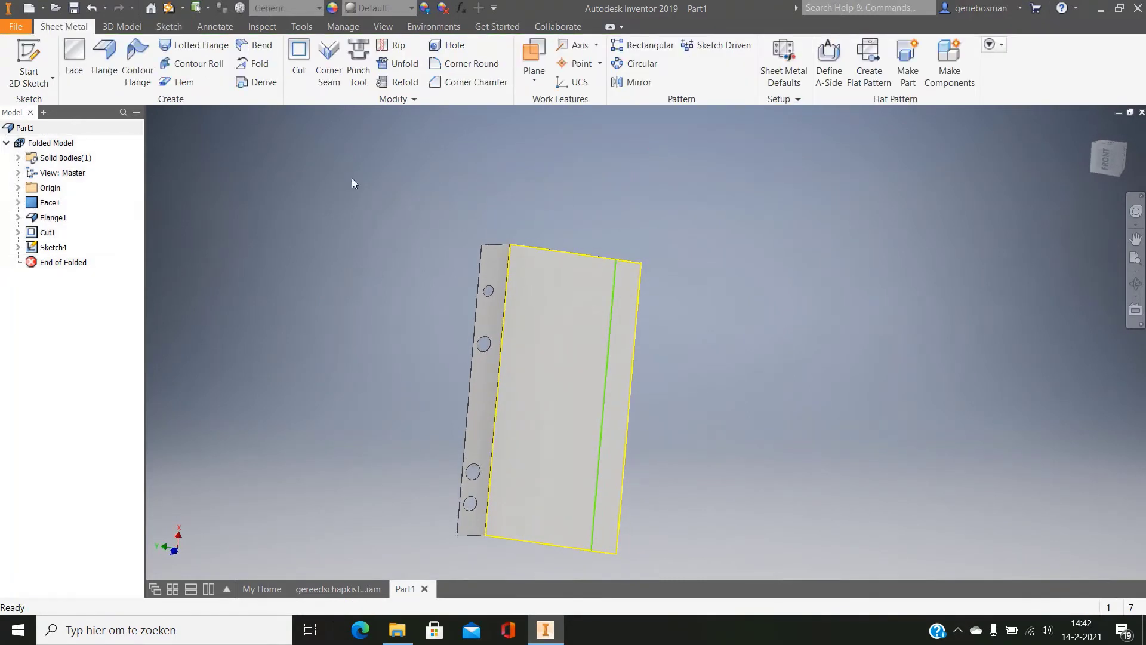
- Fold the plate along the sketched bend line, entering a smaller fold angle than the default and keeping the BendRadius value
{"action": "left_click", "coordinate": [258, 63]}
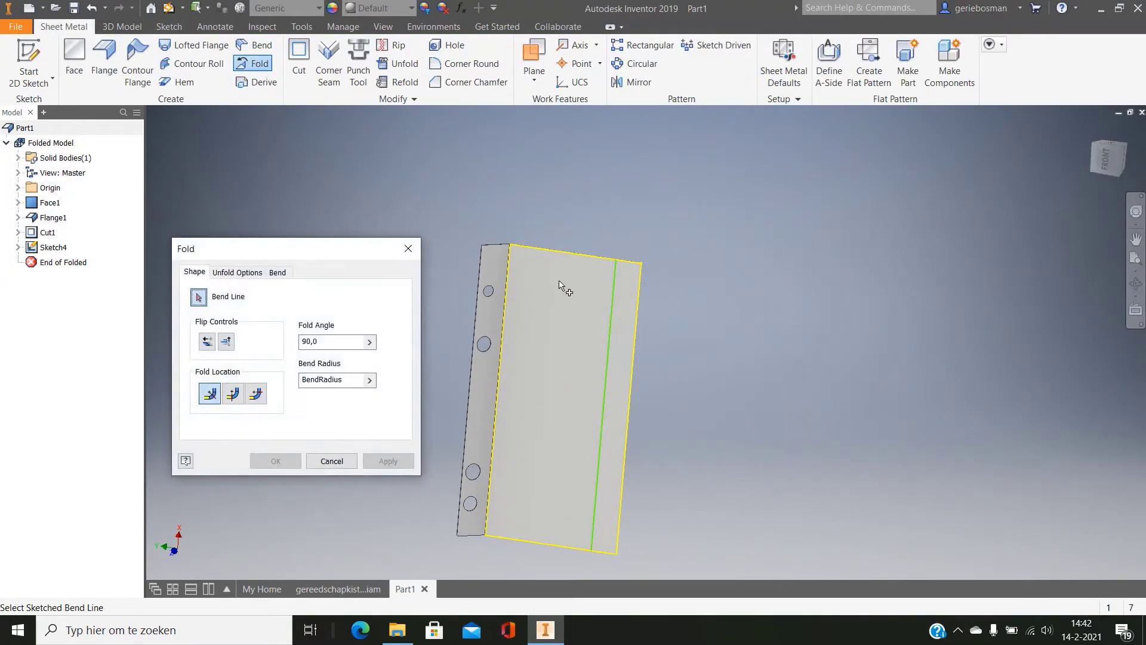
{"action": "left_click", "coordinate": [608, 349]}
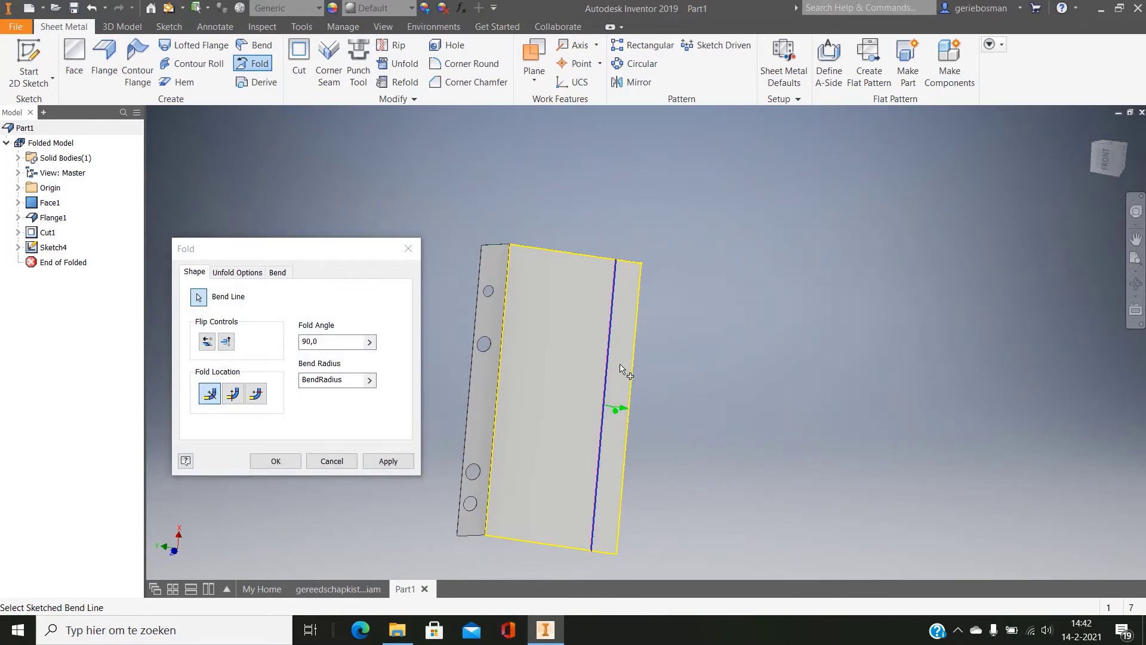
{"action": "scroll", "coordinate": [599, 389], "scroll_direction": "down", "scroll_amount": 5}
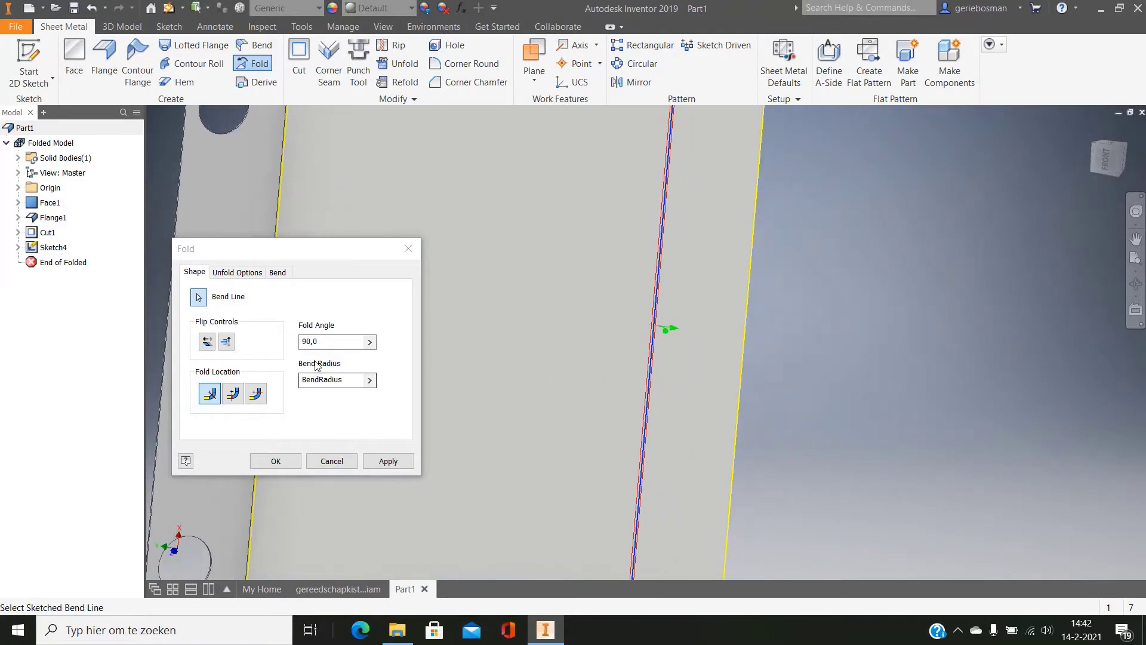
{"action": "left_click", "coordinate": [312, 341]}
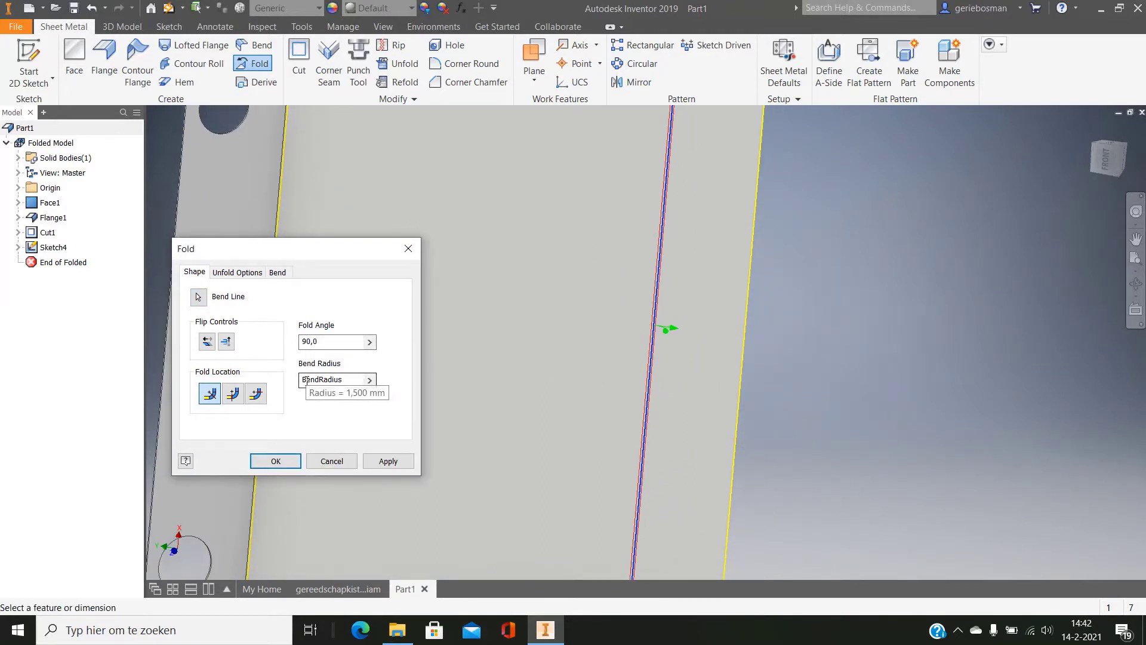
{"action": "left_click", "coordinate": [303, 341]}
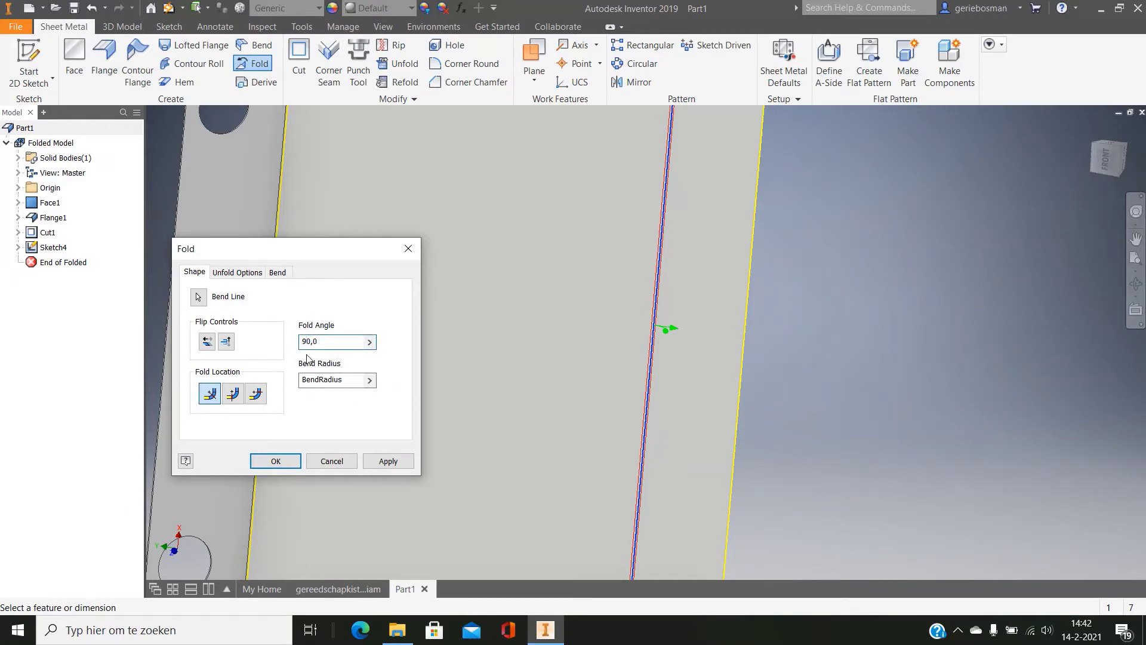
{"action": "key", "text": "BackSpace"}
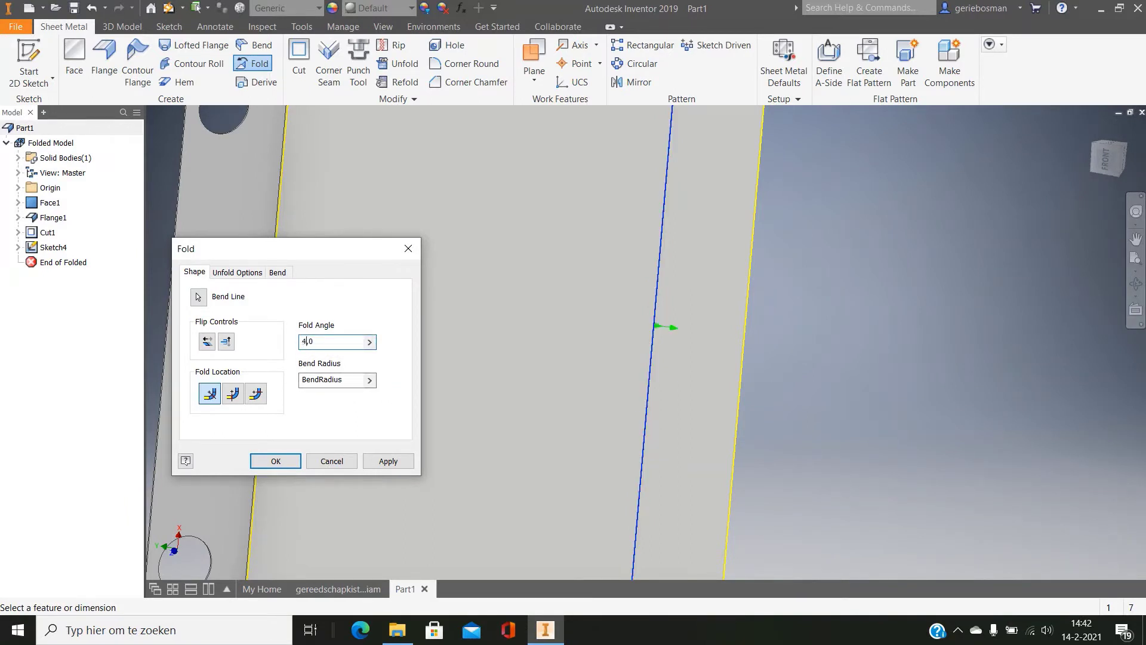
{"action": "key", "text": "Return"}
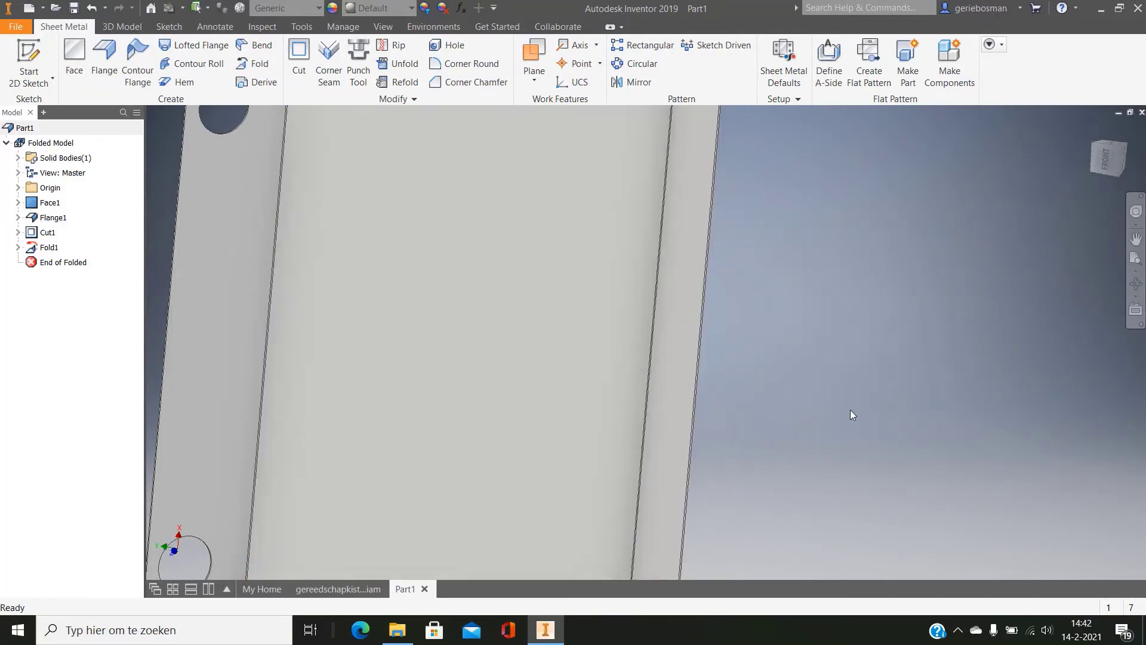
- Create the flat pattern of the part with both bends unfolded and return to the folded model
{"action": "key", "text": "F6"}
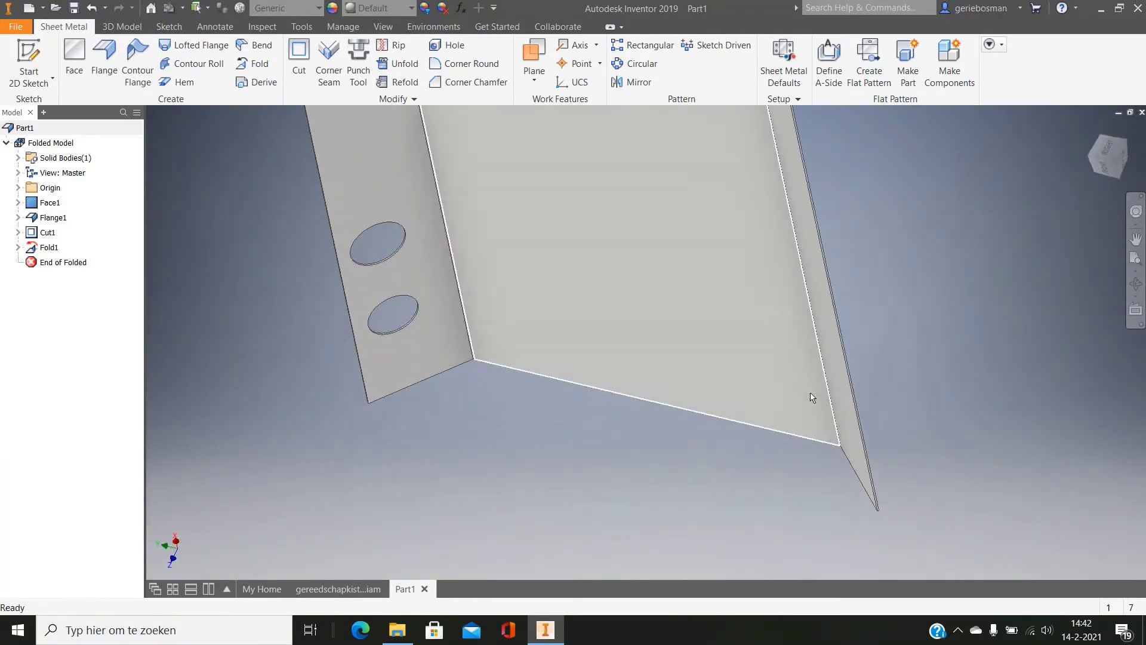
{"action": "middle_click_drag", "start_coordinate": [922, 333], "coordinate": [873, 280], "text": "shift"}
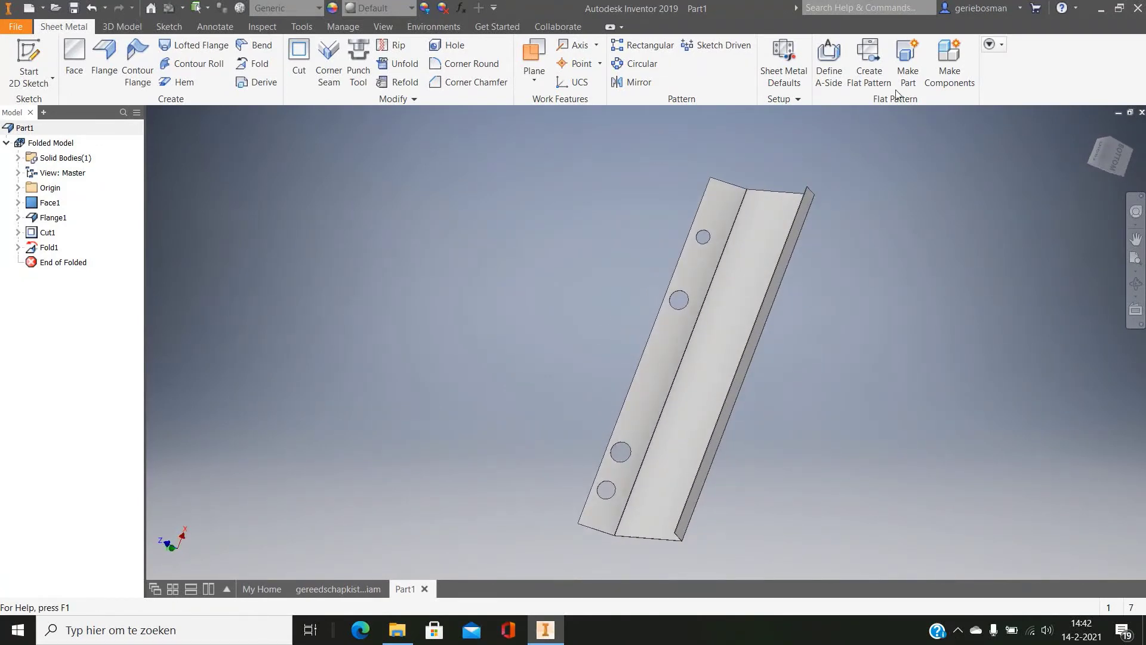
{"action": "left_click", "coordinate": [870, 62]}
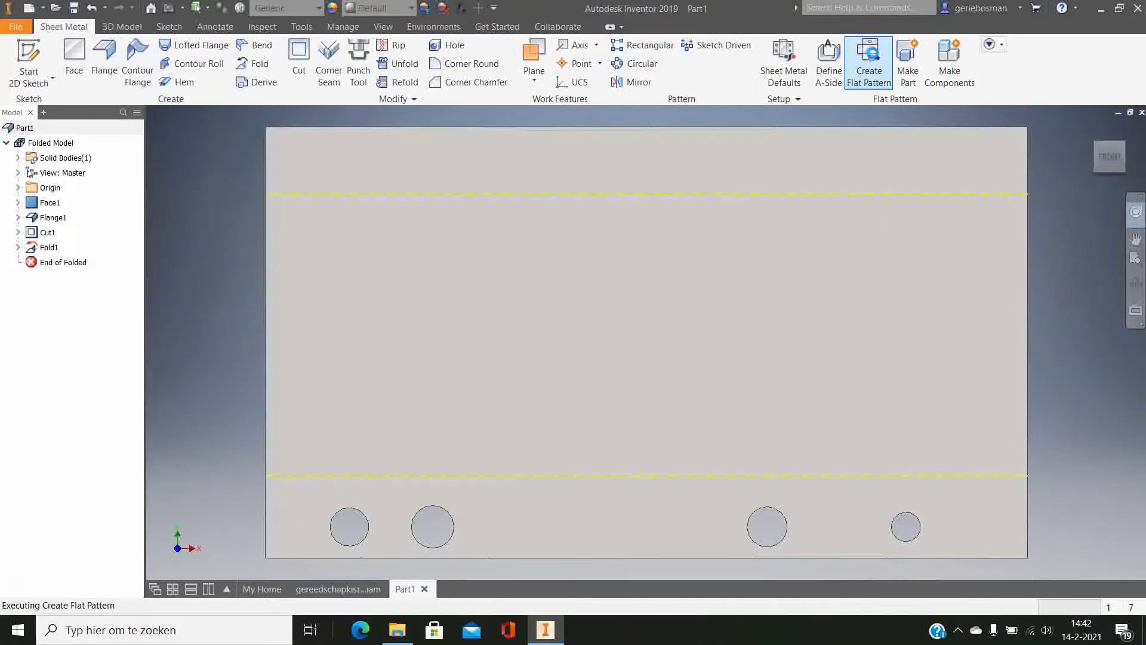
{"action": "left_click", "coordinate": [883, 71]}
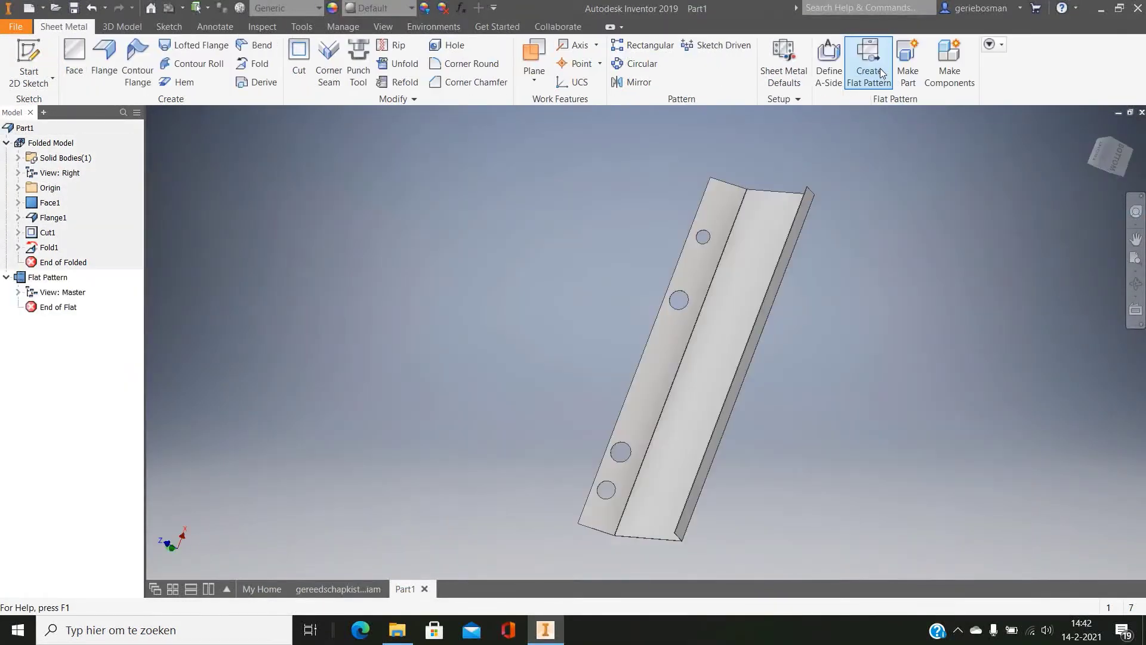
- Save the part as an Inventor part named Part1 in the Bureaublad folder
{"action": "left_click", "coordinate": [74, 8]}
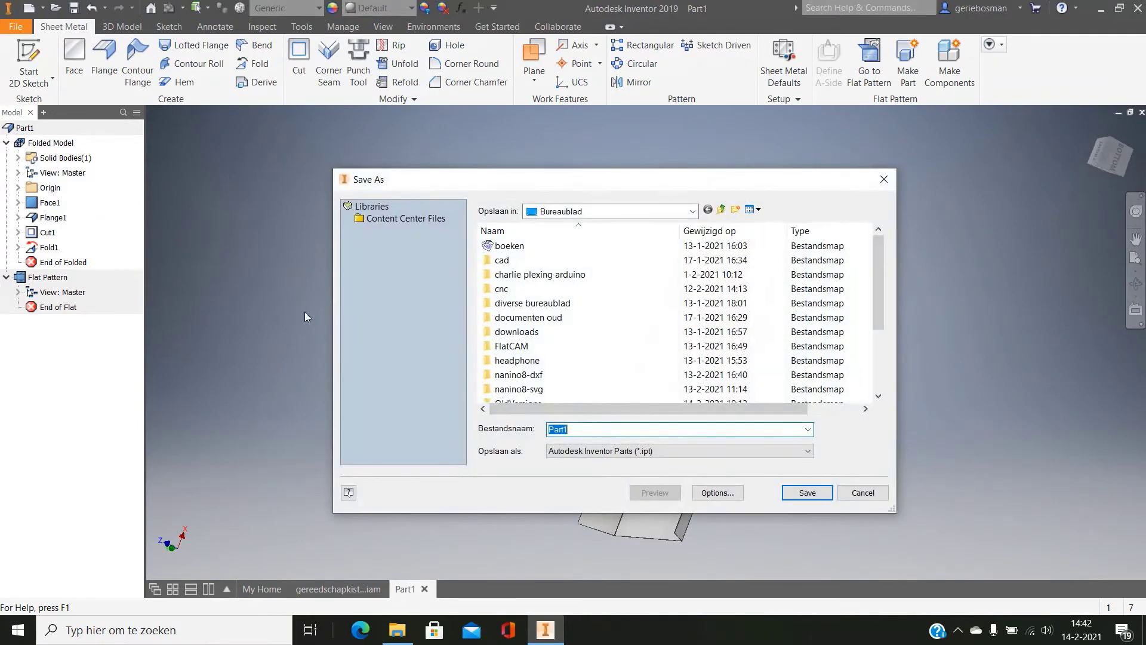
{"action": "left_click", "coordinate": [794, 493]}
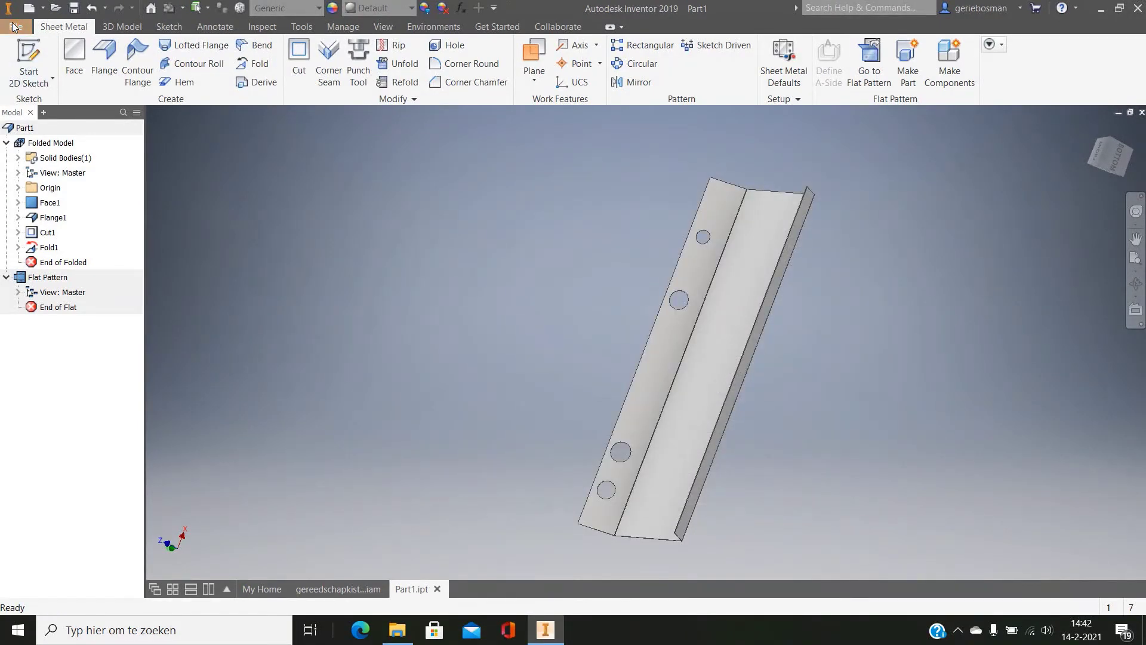
- Create a new drawing from the metric ISO.dwg template
{"action": "left_click", "coordinate": [14, 26]}
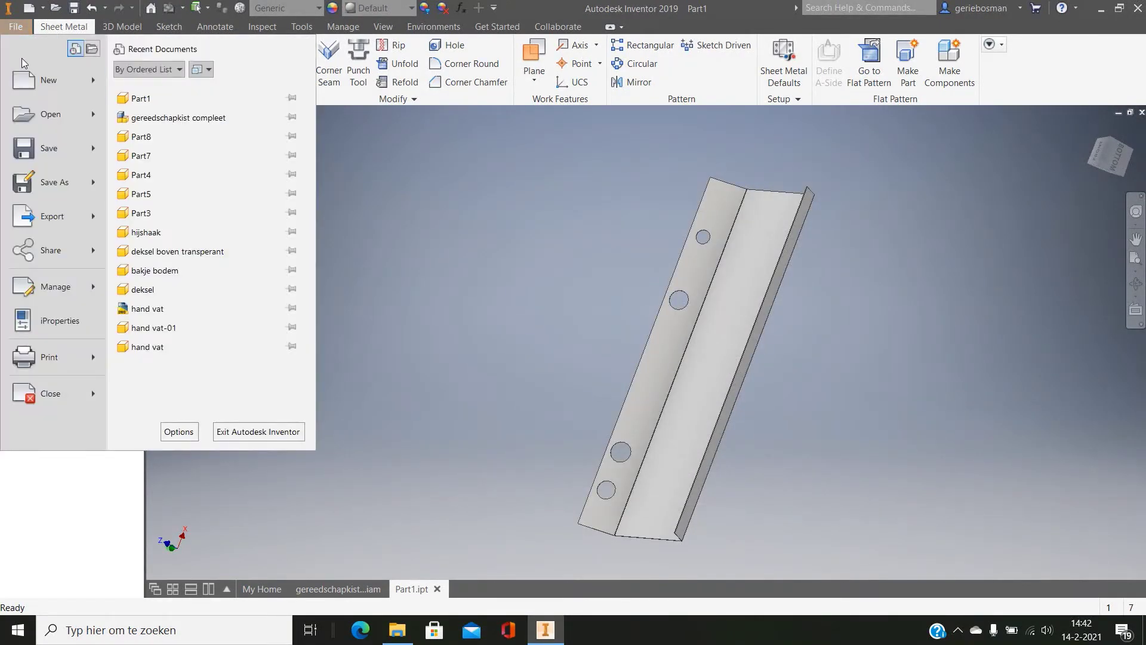
{"action": "left_click", "coordinate": [46, 81]}
{"action": "scroll", "coordinate": [791, 391], "scroll_direction": "down", "scroll_amount": 5}
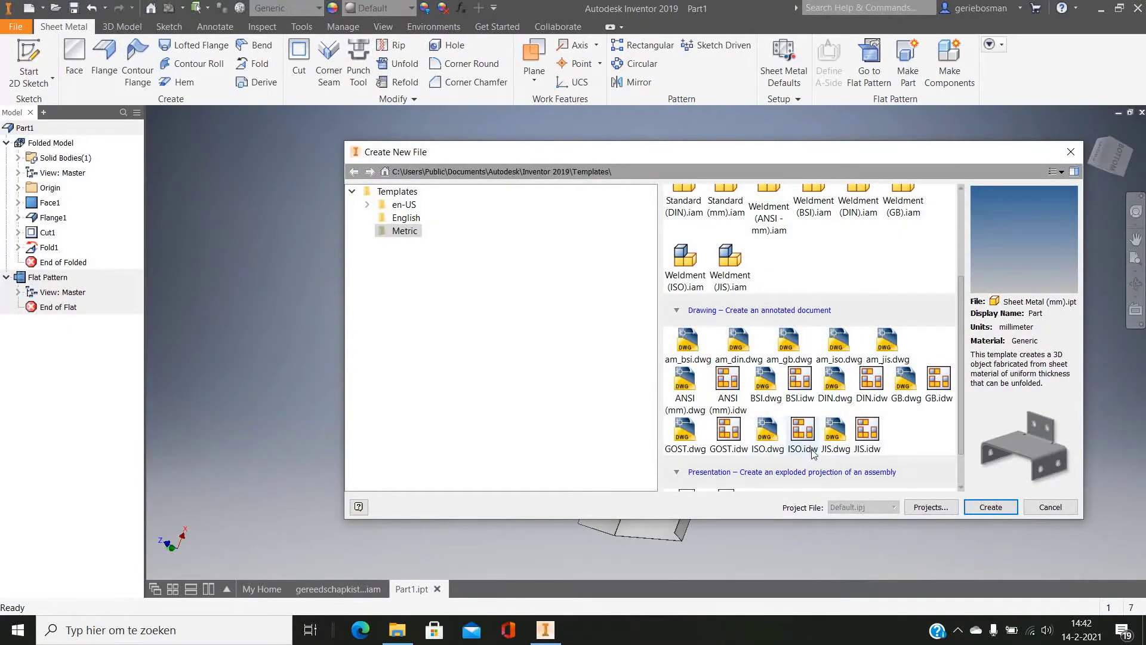
{"action": "left_click", "coordinate": [766, 433]}
{"action": "left_click", "coordinate": [990, 506]}
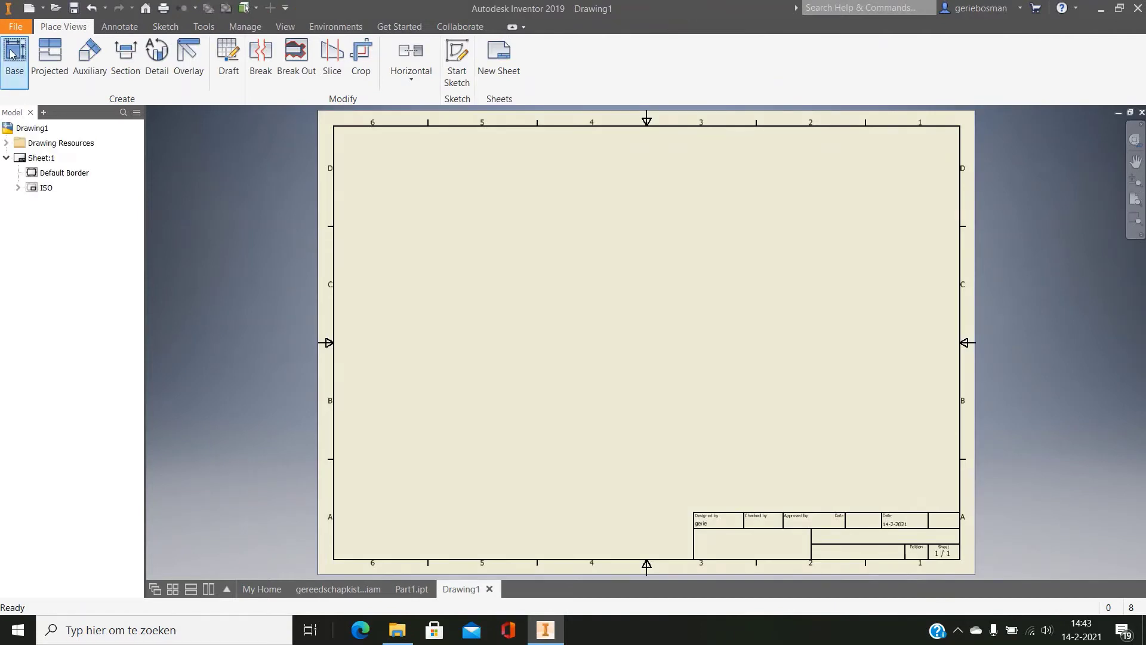
- Place a base view of Part1 on the sheet, showing the flat pattern instead of the folded model
{"action": "left_click", "coordinate": [10, 55]}
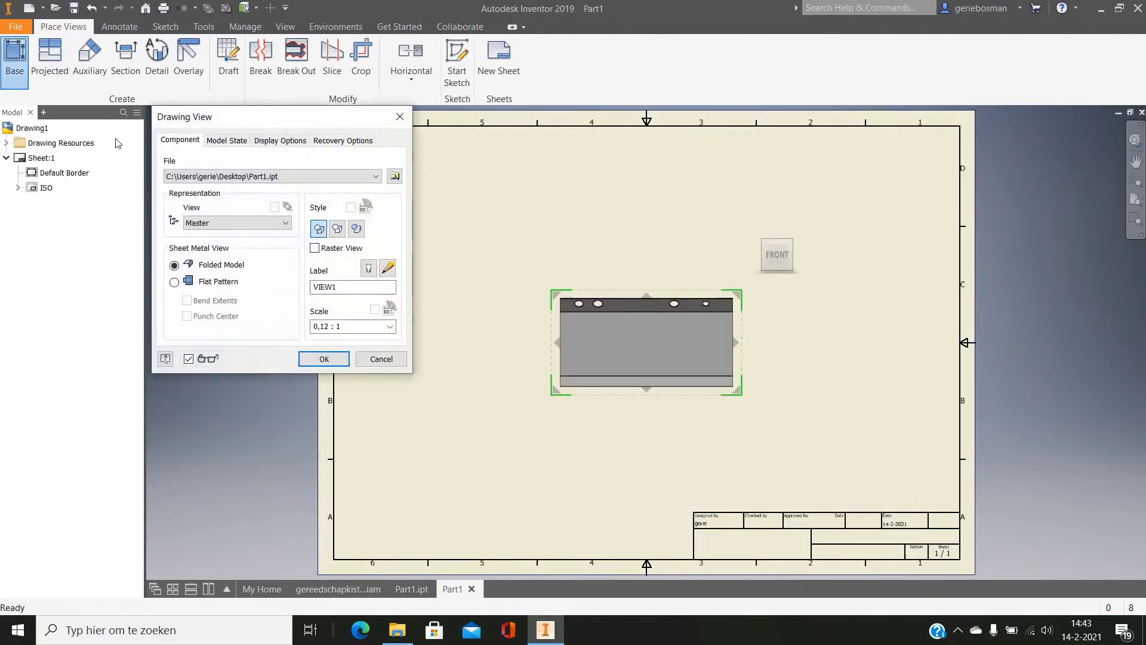
{"action": "left_click", "coordinate": [175, 282]}
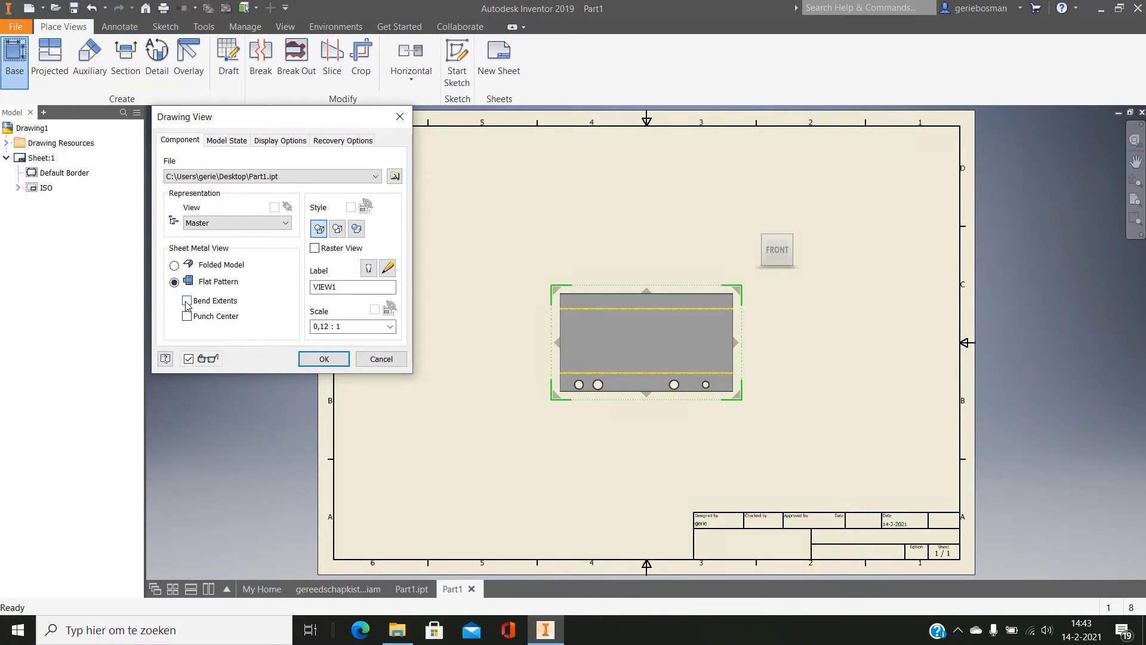
{"action": "left_click", "coordinate": [324, 359]}
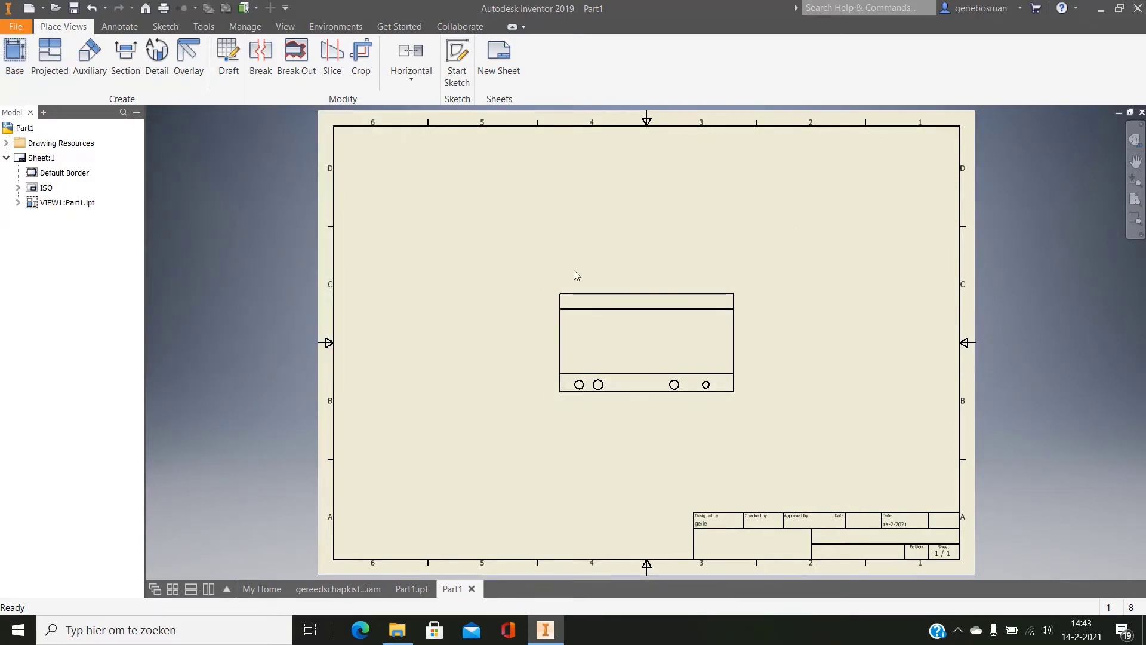
- Dimension the overall height of the flat pattern between its two long outer edges, keeping the default dimension text
{"action": "left_click", "coordinate": [592, 294]}
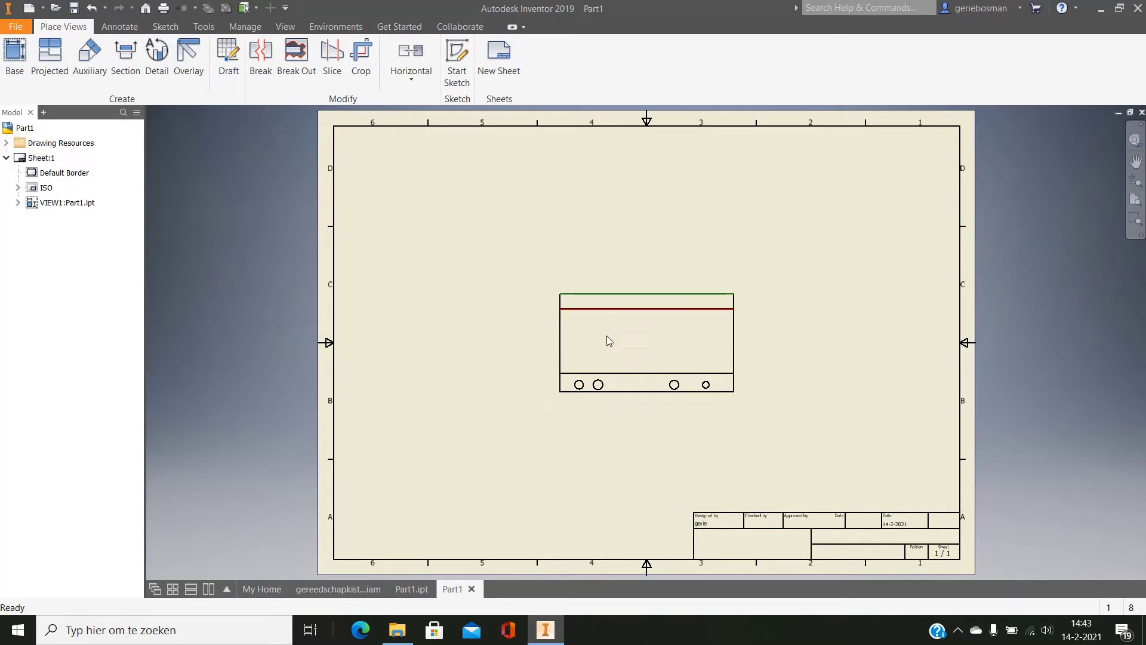
{"action": "left_click", "coordinate": [615, 391]}
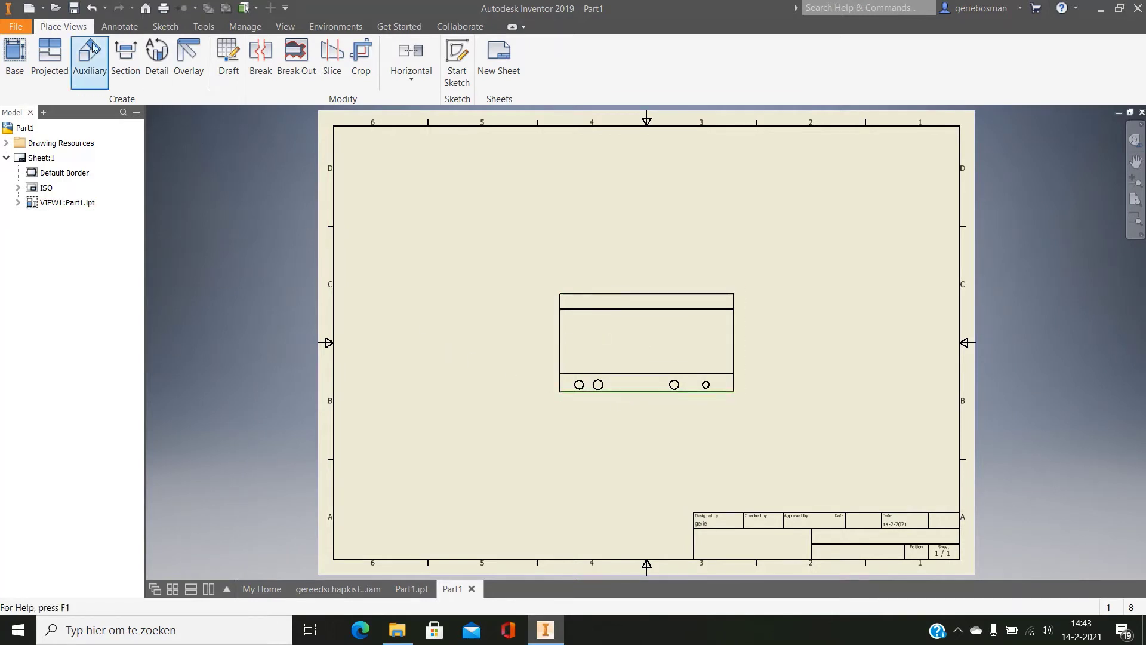
{"action": "left_click", "coordinate": [120, 27]}
{"action": "left_click", "coordinate": [24, 59]}
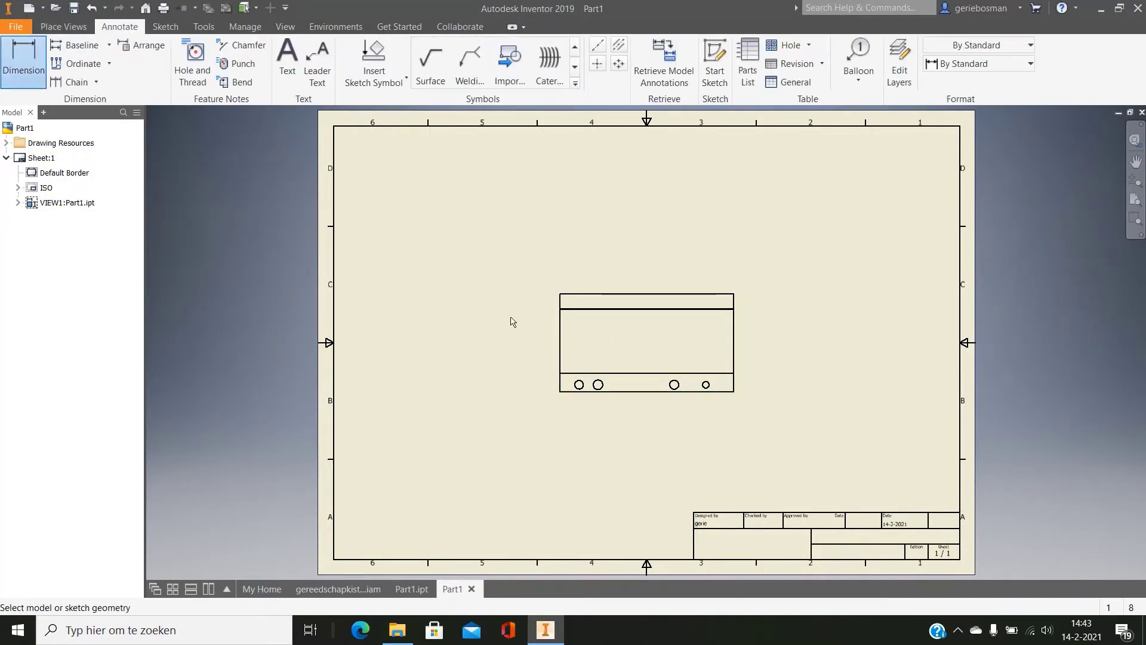
{"action": "left_click", "coordinate": [597, 295]}
{"action": "left_click", "coordinate": [615, 392]}
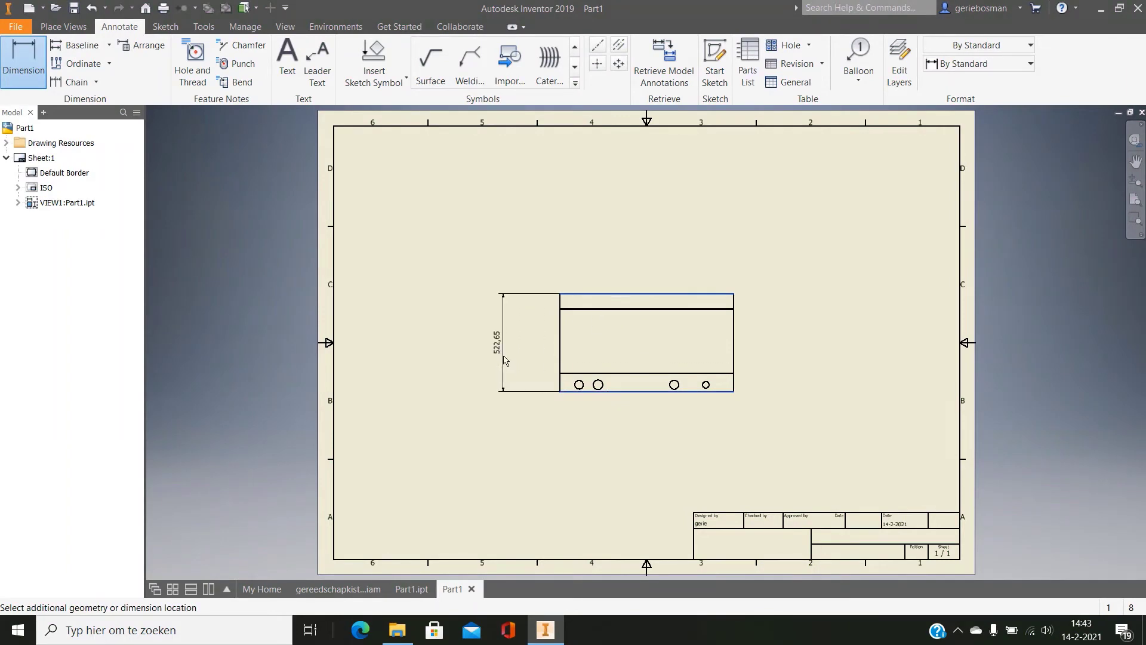
{"action": "left_click", "coordinate": [504, 355]}
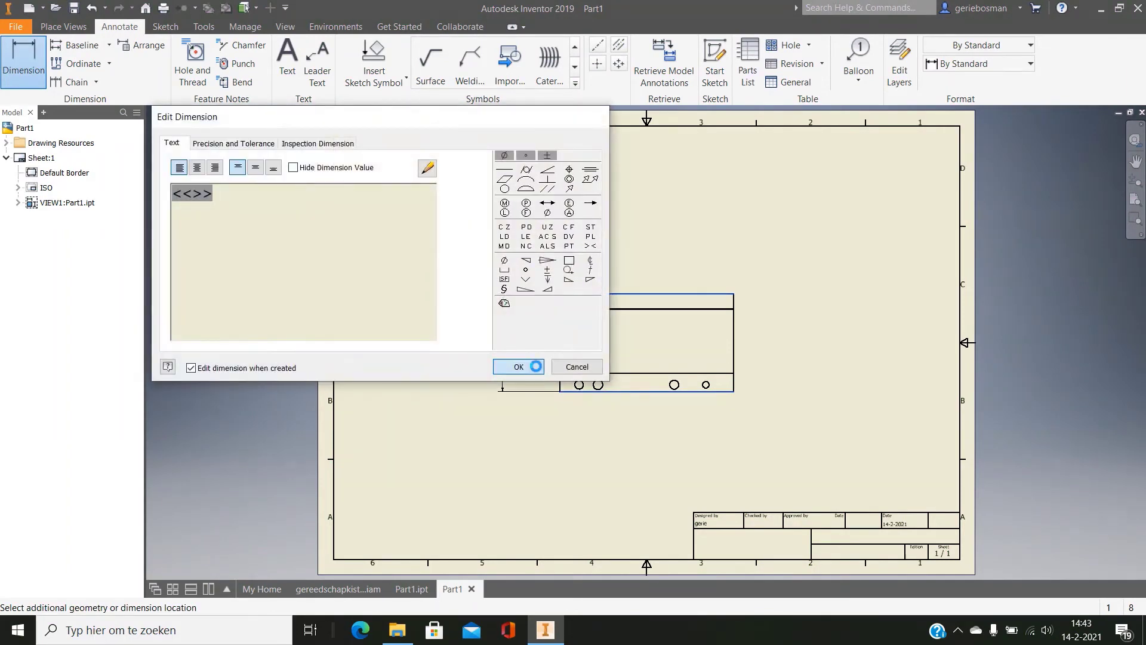
{"action": "left_click", "coordinate": [518, 367]}
- Dimension the overall length of the flat pattern between its two short edges, placing the dimension above the view
{"action": "left_click", "coordinate": [563, 347]}
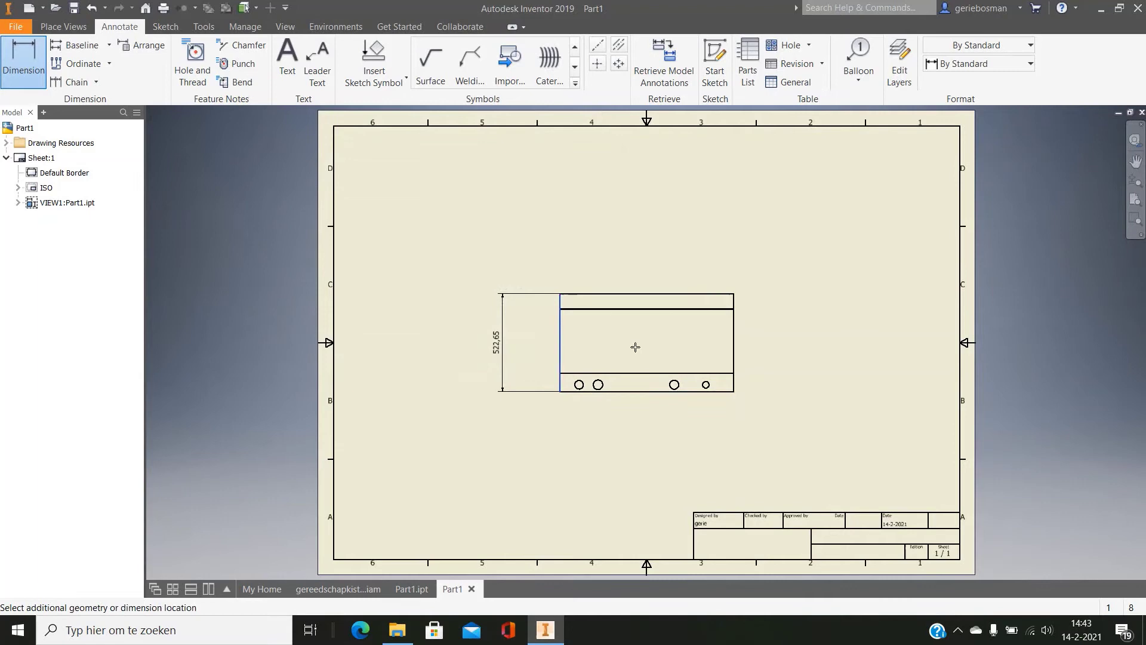
{"action": "left_click", "coordinate": [734, 348]}
{"action": "left_click", "coordinate": [677, 260]}
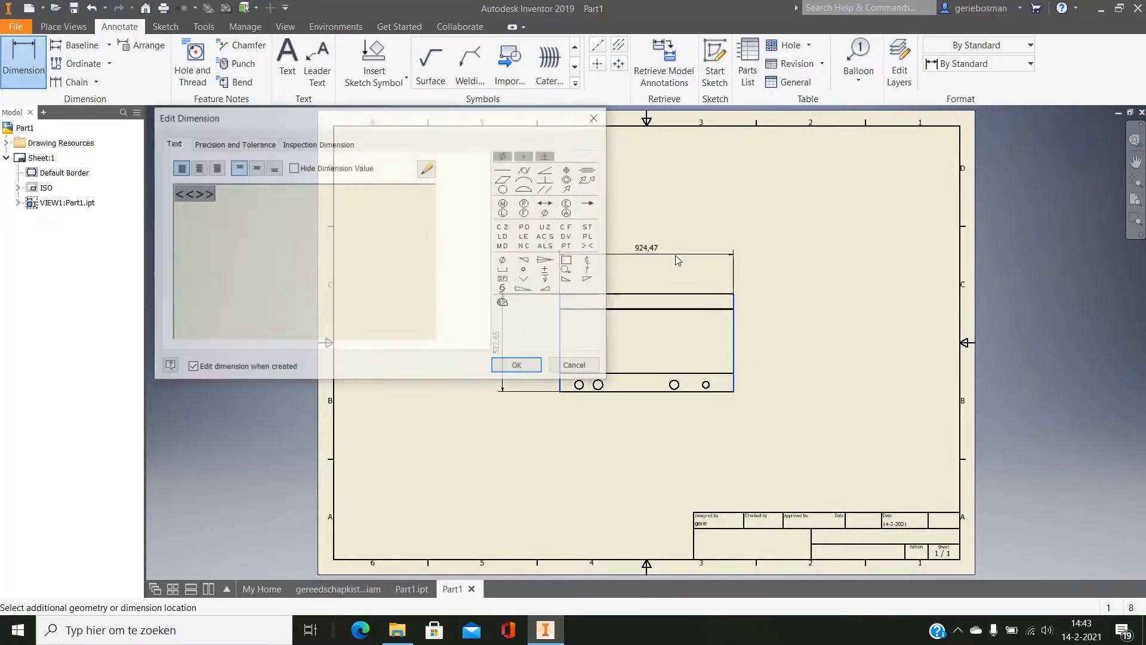
{"action": "left_click", "coordinate": [517, 369]}
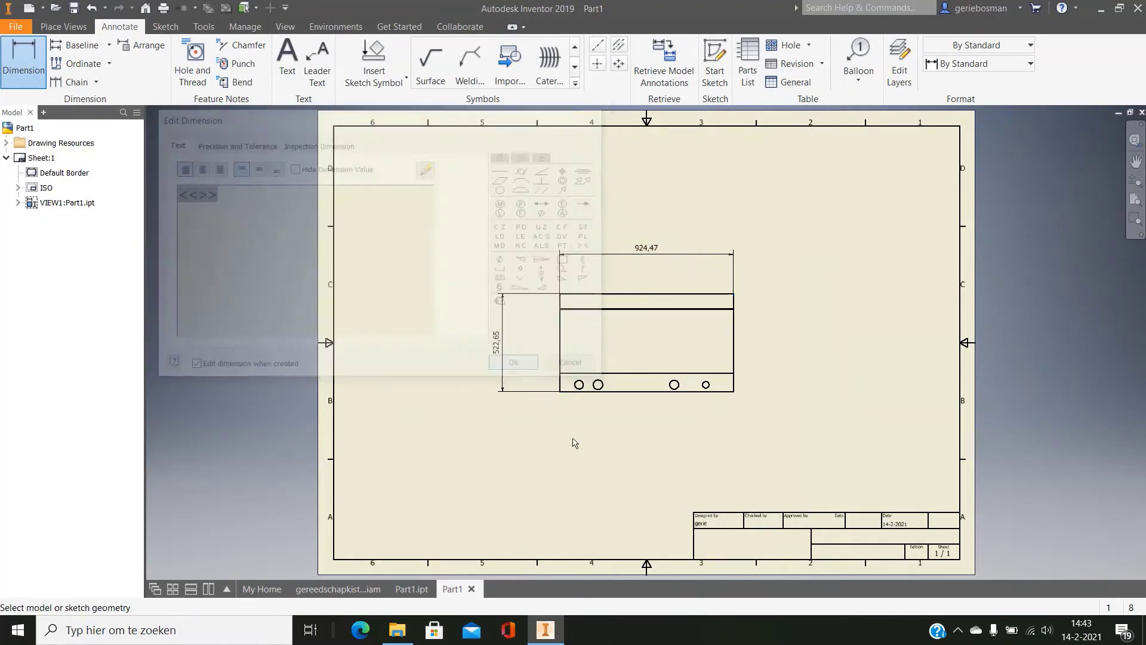
- Dimension the distance between the upper bend's nearer extent line and the flat pattern's upper edge, placing it beside the view's right end
{"action": "scroll", "coordinate": [573, 440], "scroll_direction": "down", "scroll_amount": 3}
{"action": "scroll", "coordinate": [613, 404], "scroll_direction": "up", "scroll_amount": 8}
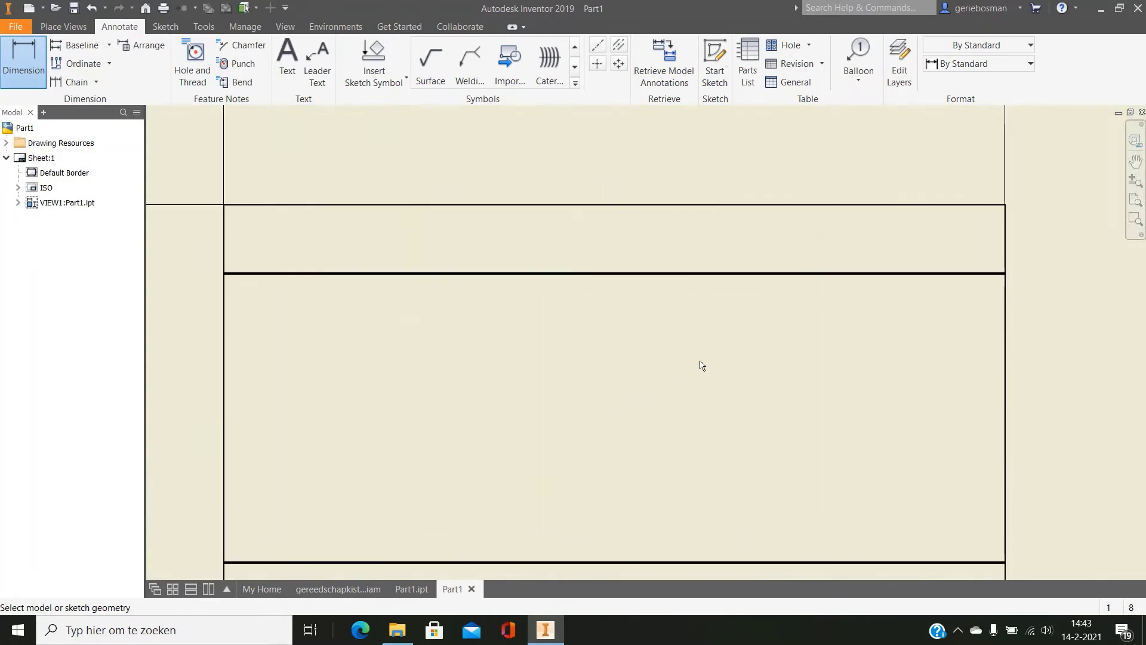
{"action": "scroll", "coordinate": [702, 365], "scroll_direction": "down", "scroll_amount": 5}
{"action": "scroll", "coordinate": [702, 366], "scroll_direction": "up", "scroll_amount": 4}
{"action": "scroll", "coordinate": [686, 382], "scroll_direction": "up", "scroll_amount": 3}
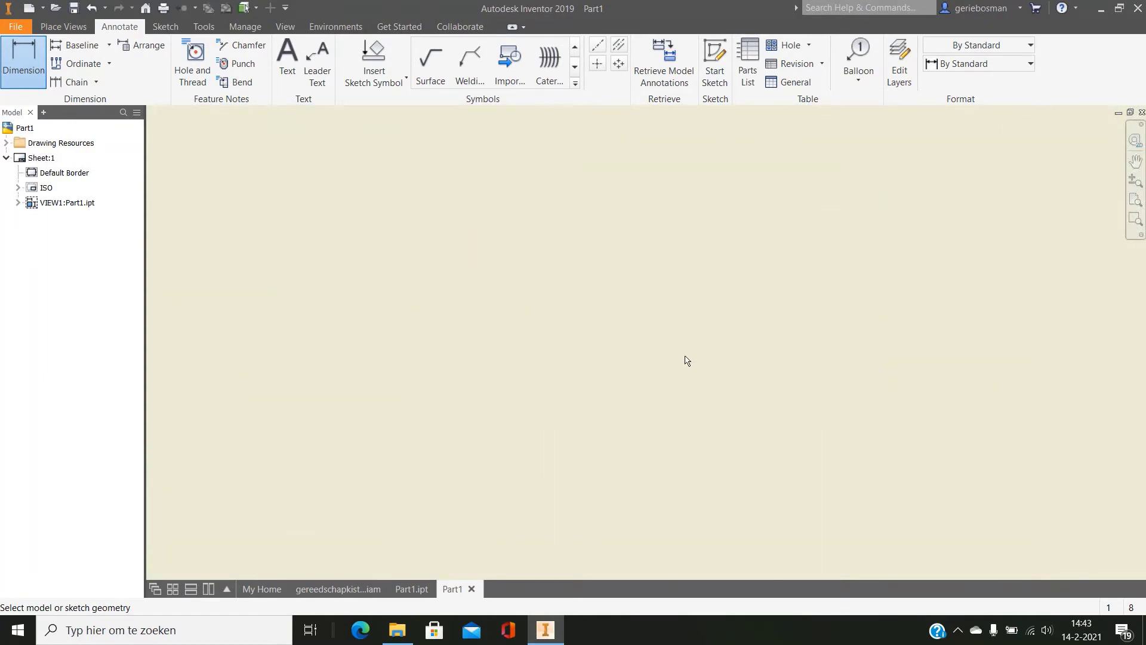
{"action": "scroll", "coordinate": [829, 315], "scroll_direction": "down", "scroll_amount": 3}
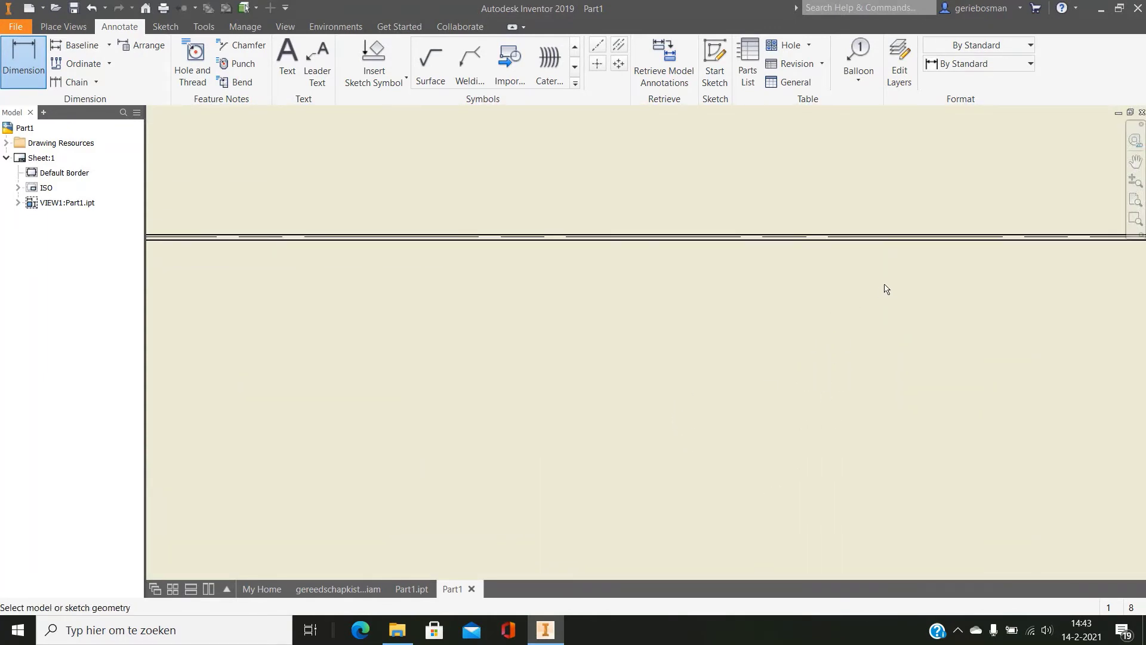
{"action": "scroll", "coordinate": [886, 289], "scroll_direction": "up", "scroll_amount": 1}
{"action": "mouse_move", "coordinate": [960, 281]}
{"action": "middle_mouse_down"}
{"action": "mouse_move", "coordinate": [542, 433]}
{"action": "mouse_move", "coordinate": [1031, 499]}
{"action": "middle_mouse_up"}
{"action": "scroll", "coordinate": [1069, 439], "scroll_direction": "down", "scroll_amount": 2}
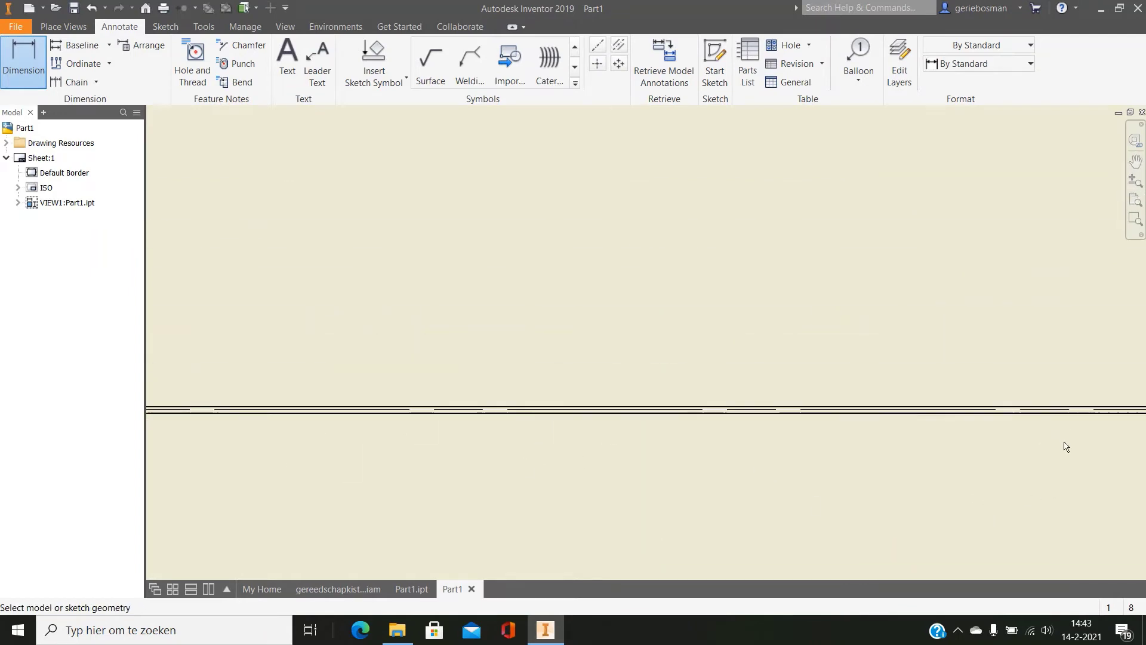
{"action": "scroll", "coordinate": [1066, 447], "scroll_direction": "down", "scroll_amount": 2}
{"action": "scroll", "coordinate": [1066, 447], "scroll_direction": "up", "scroll_amount": 2}
{"action": "mouse_move", "coordinate": [1067, 448]}
{"action": "middle_mouse_down"}
{"action": "mouse_move", "coordinate": [998, 460]}
{"action": "mouse_move", "coordinate": [875, 430]}
{"action": "middle_mouse_up"}
{"action": "scroll", "coordinate": [823, 445], "scroll_direction": "up", "scroll_amount": 1}
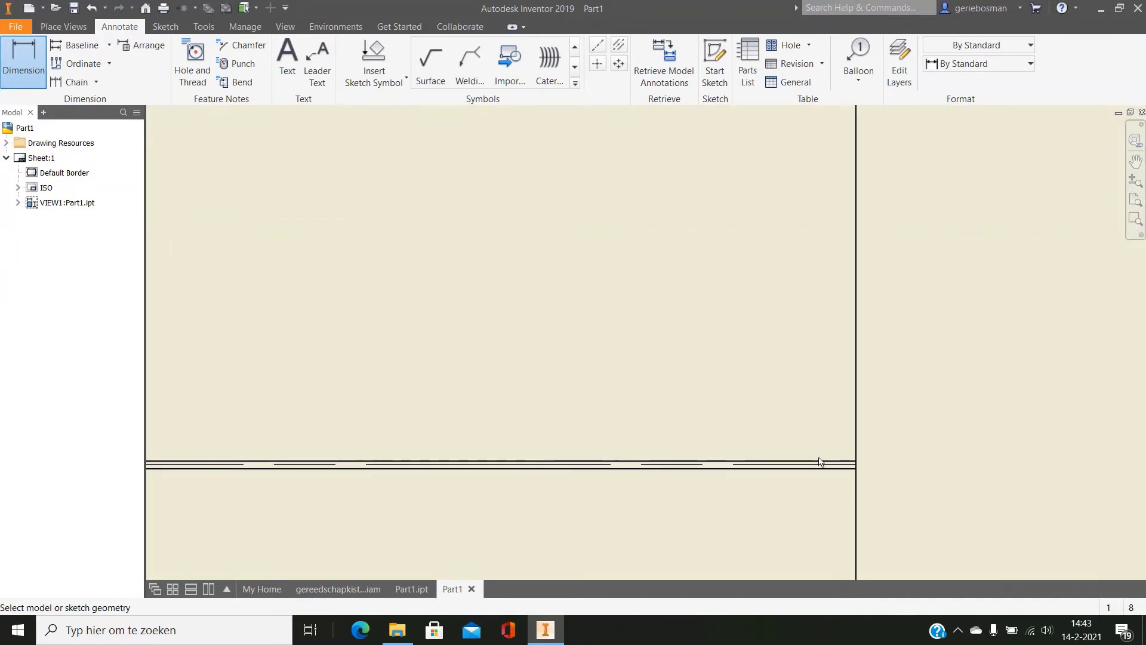
{"action": "left_click", "coordinate": [830, 460]}
{"action": "scroll", "coordinate": [845, 321], "scroll_direction": "down", "scroll_amount": 3}
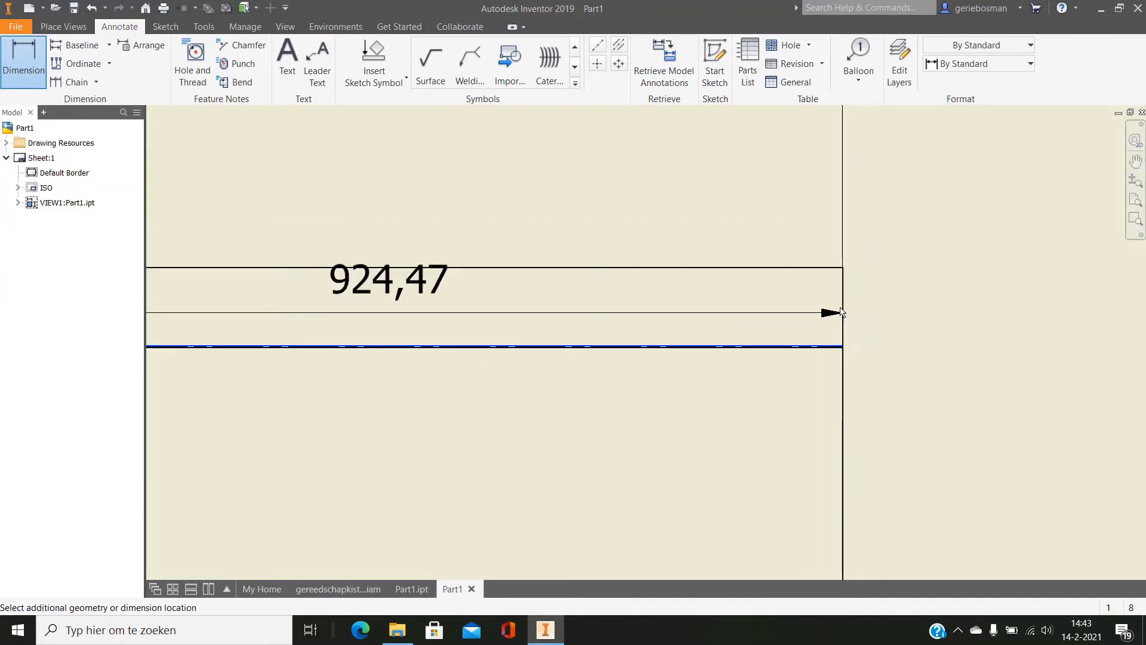
{"action": "left_click", "coordinate": [822, 268]}
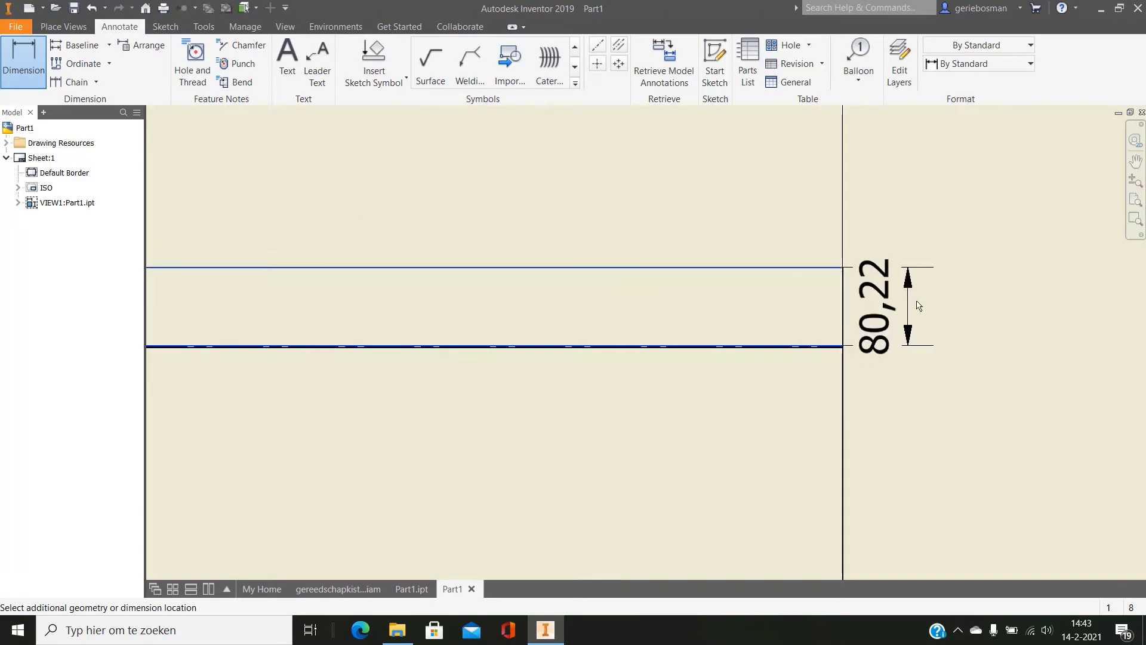
{"action": "left_click", "coordinate": [932, 306]}
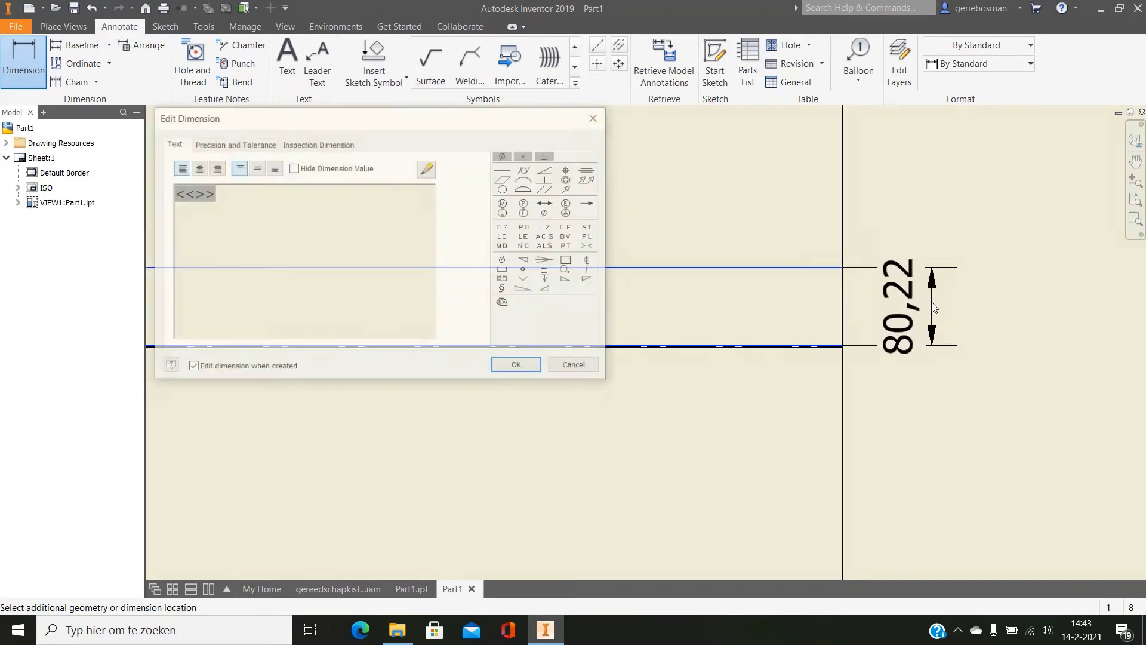
{"action": "left_click", "coordinate": [518, 366]}
{"action": "scroll", "coordinate": [955, 477], "scroll_direction": "down", "scroll_amount": 2}
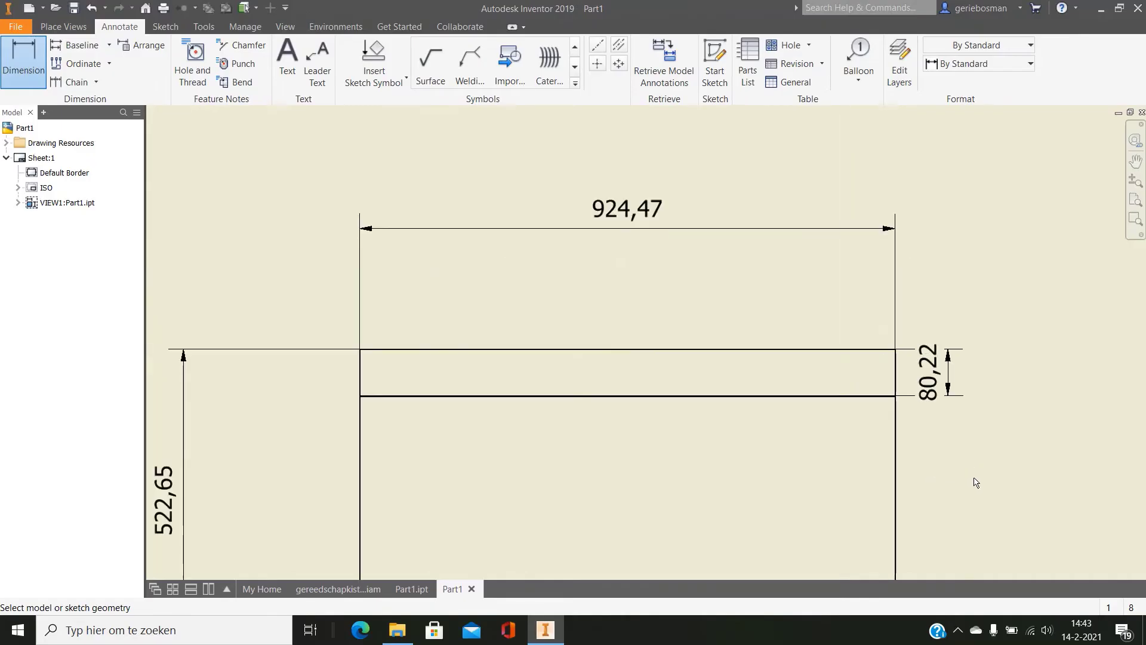
{"action": "scroll", "coordinate": [976, 482], "scroll_direction": "down", "scroll_amount": 2}
{"action": "mouse_move", "coordinate": [1031, 476]}
{"action": "middle_mouse_down"}
{"action": "mouse_move", "coordinate": [901, 325]}
{"action": "mouse_move", "coordinate": [899, 378]}
{"action": "middle_mouse_up"}
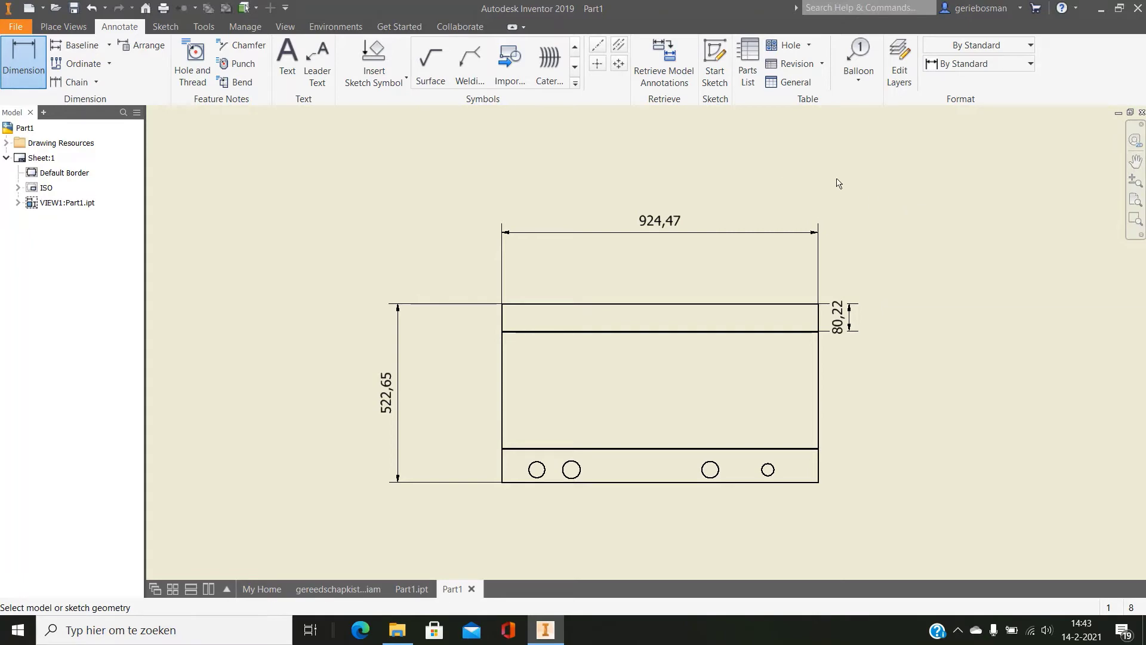
- Close the flat pattern drawing without saving its changes
{"action": "left_click", "coordinate": [1142, 112]}
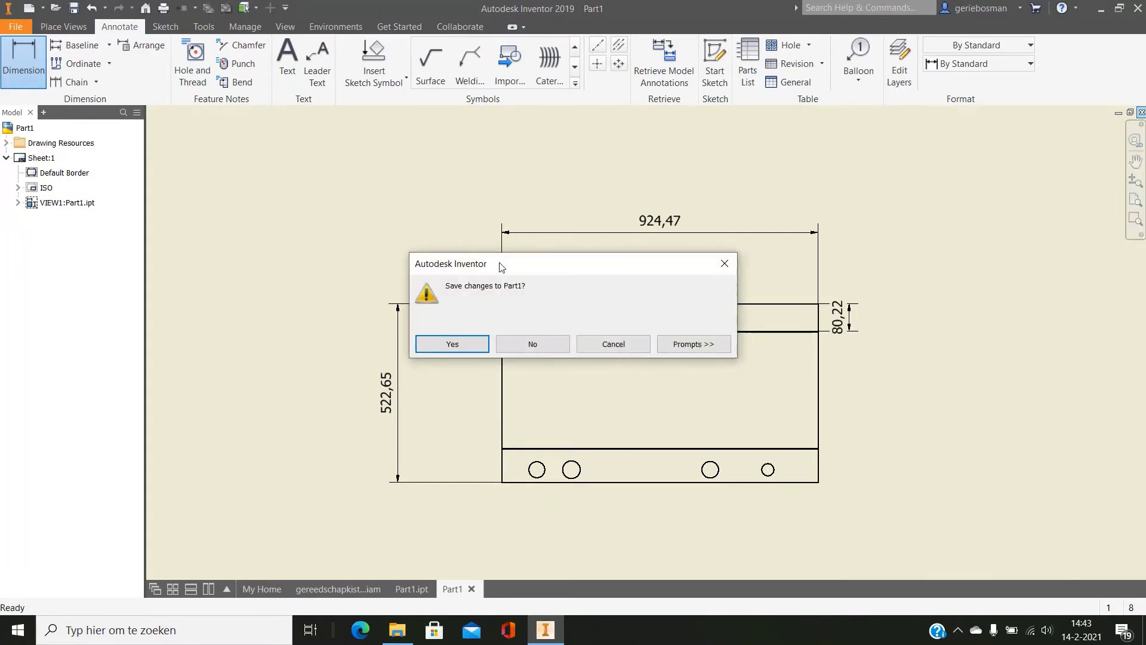
{"action": "left_click", "coordinate": [469, 345]}
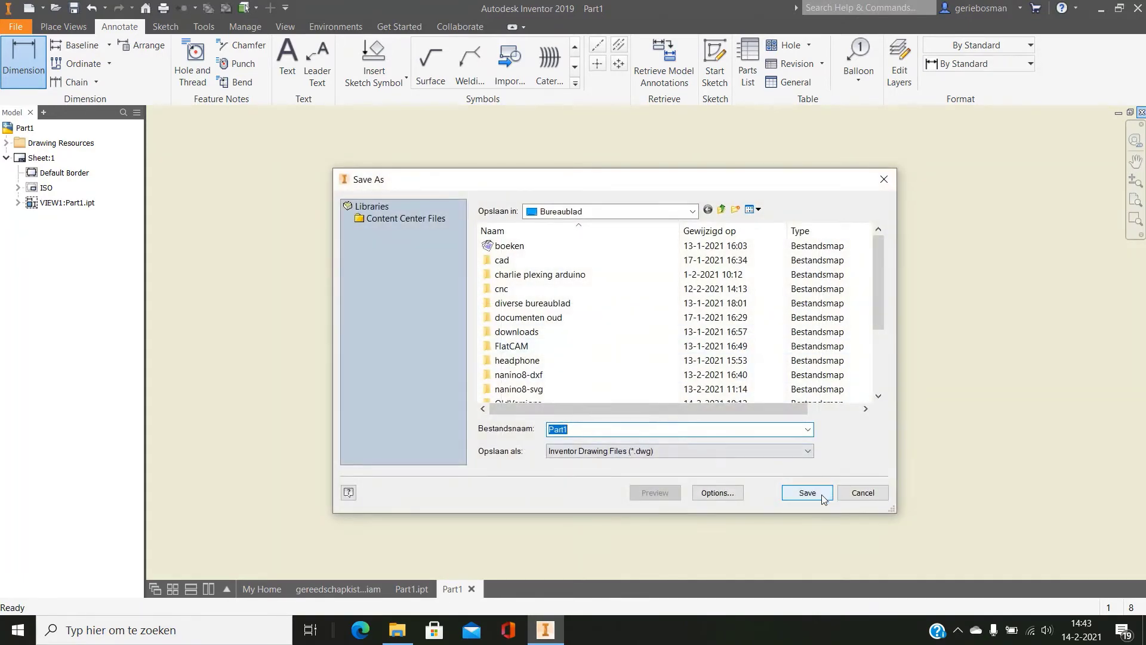
{"action": "left_click", "coordinate": [871, 496]}
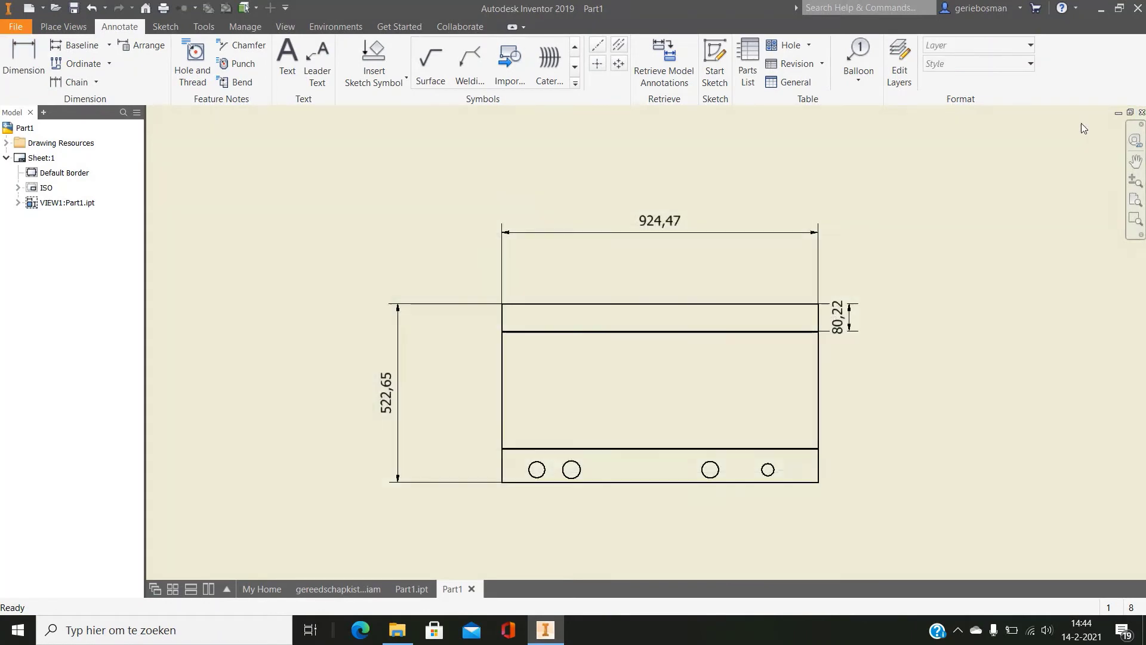
{"action": "left_click", "coordinate": [1142, 113]}
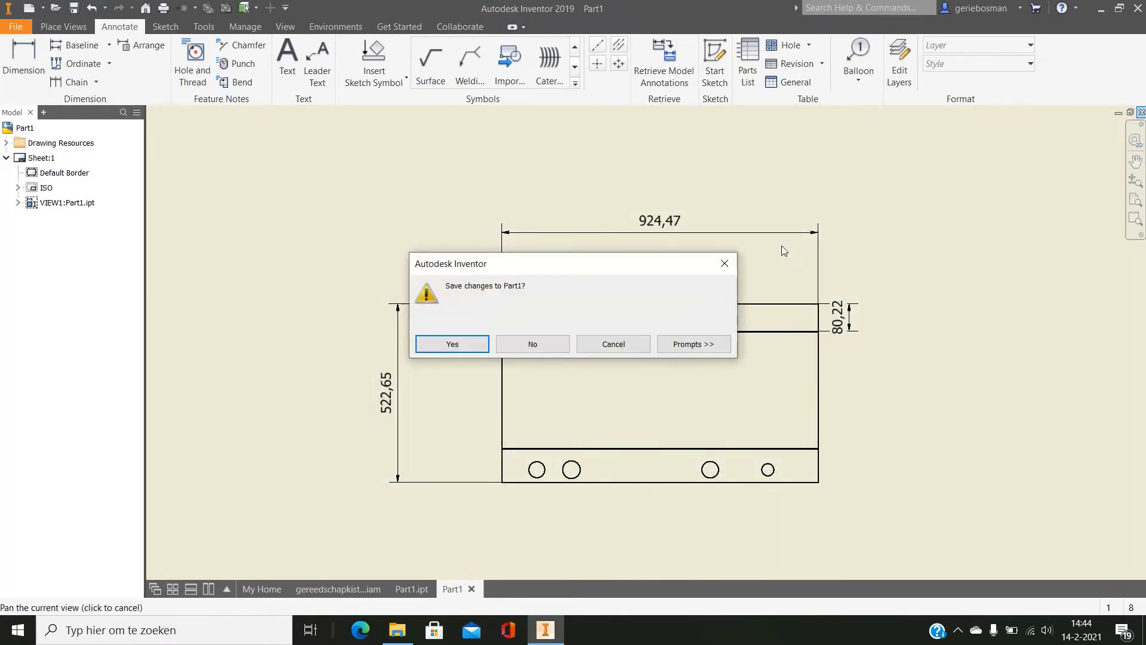
{"action": "left_click", "coordinate": [530, 345]}
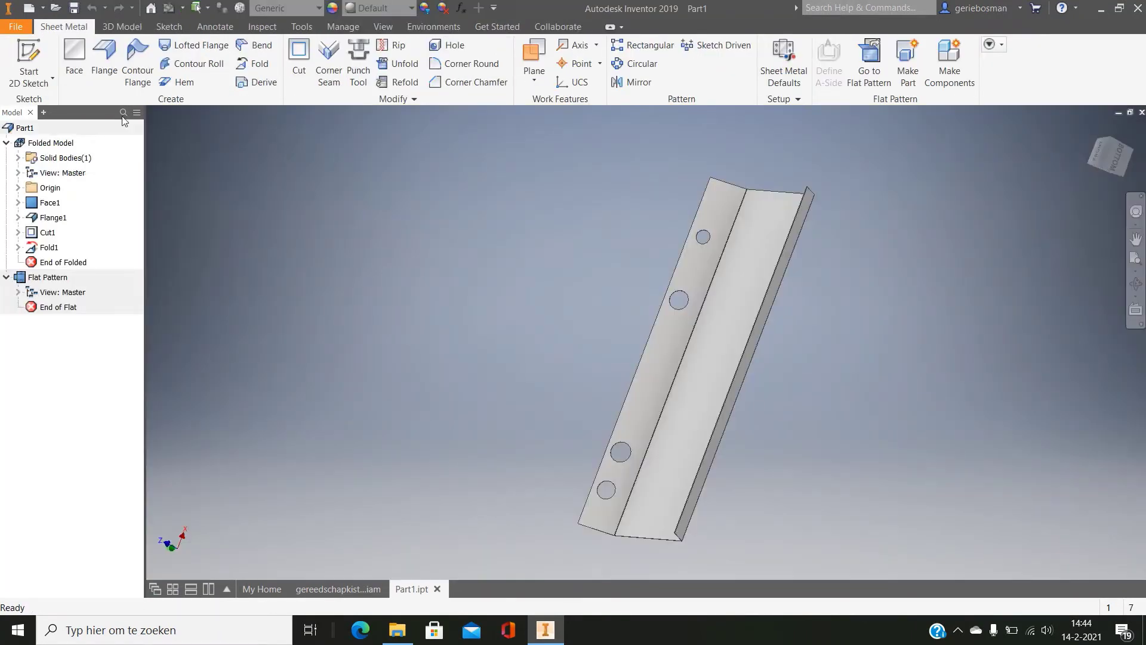
- Create a new sheet metal part from the metric Sheet Metal (mm).ipt template
{"action": "left_click", "coordinate": [8, 28]}
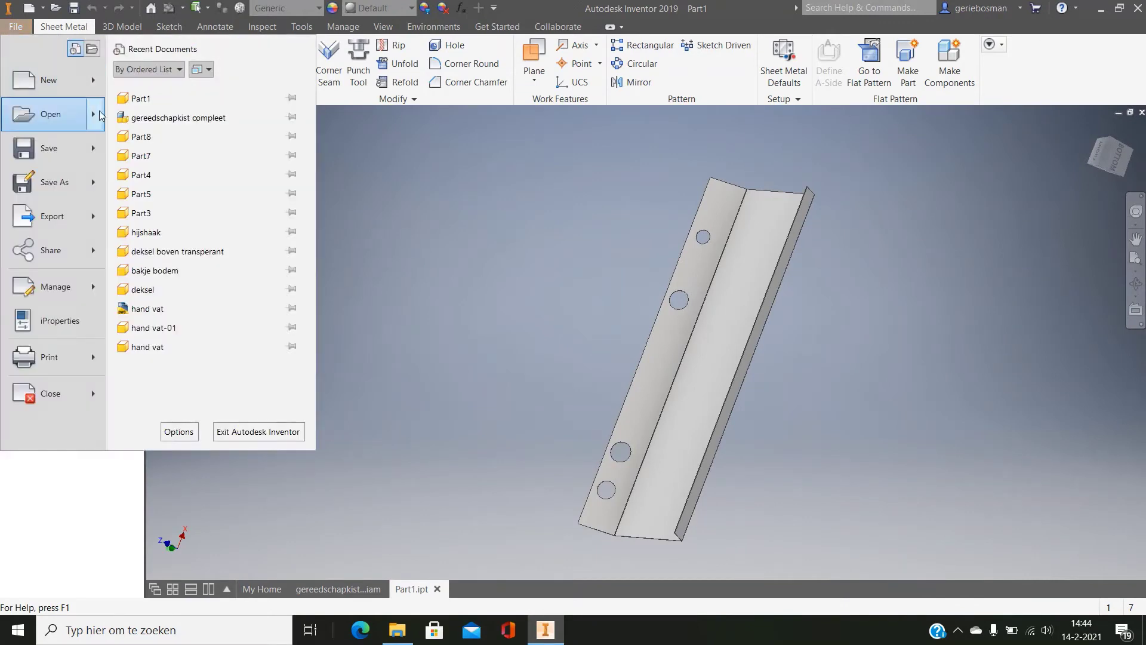
{"action": "left_click", "coordinate": [42, 83]}
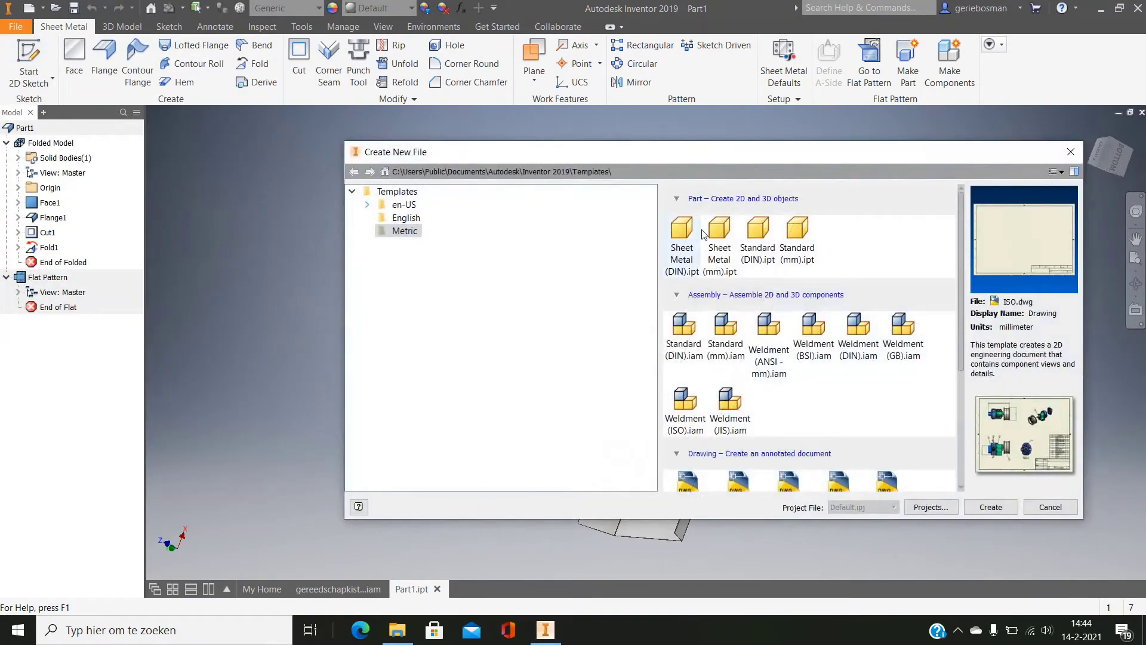
{"action": "left_click", "coordinate": [724, 239]}
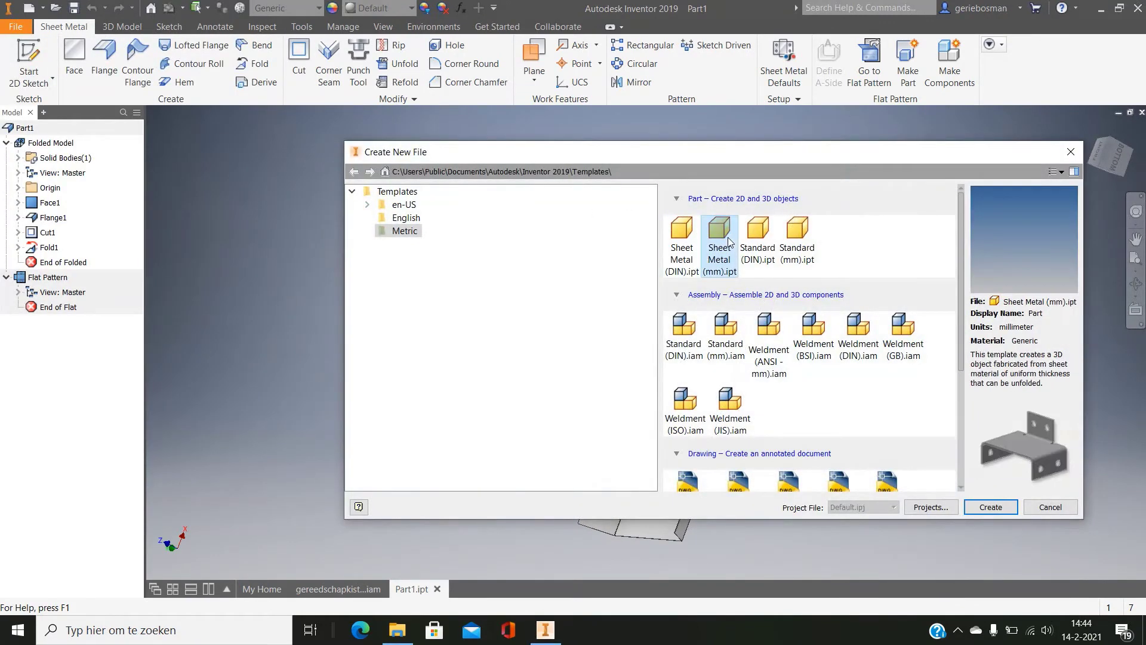
{"action": "left_click", "coordinate": [987, 507]}
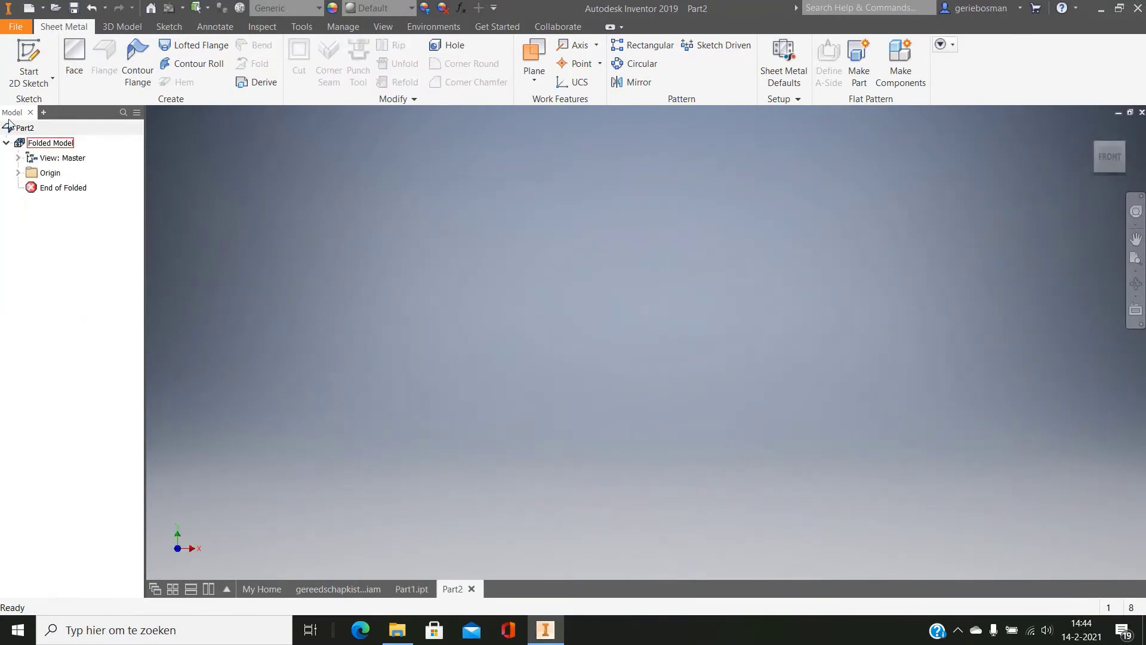
- View the handle in the gereedschapkist compleet assembly and return to the new part Part2
{"action": "left_click", "coordinate": [355, 591]}
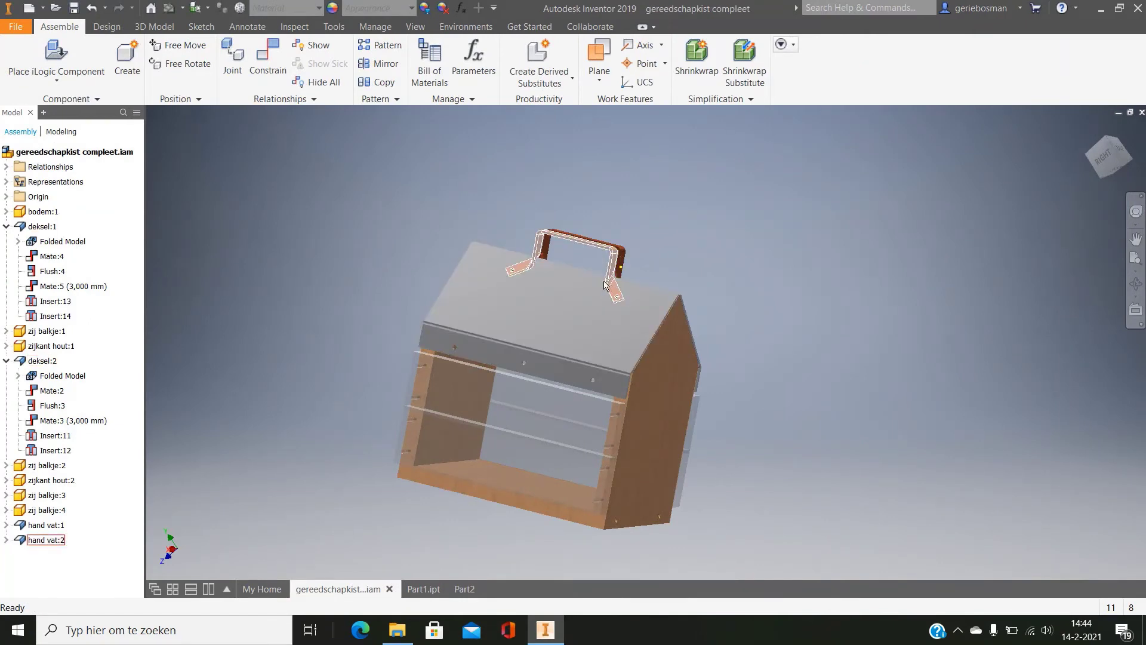
{"action": "left_click", "coordinate": [466, 589]}
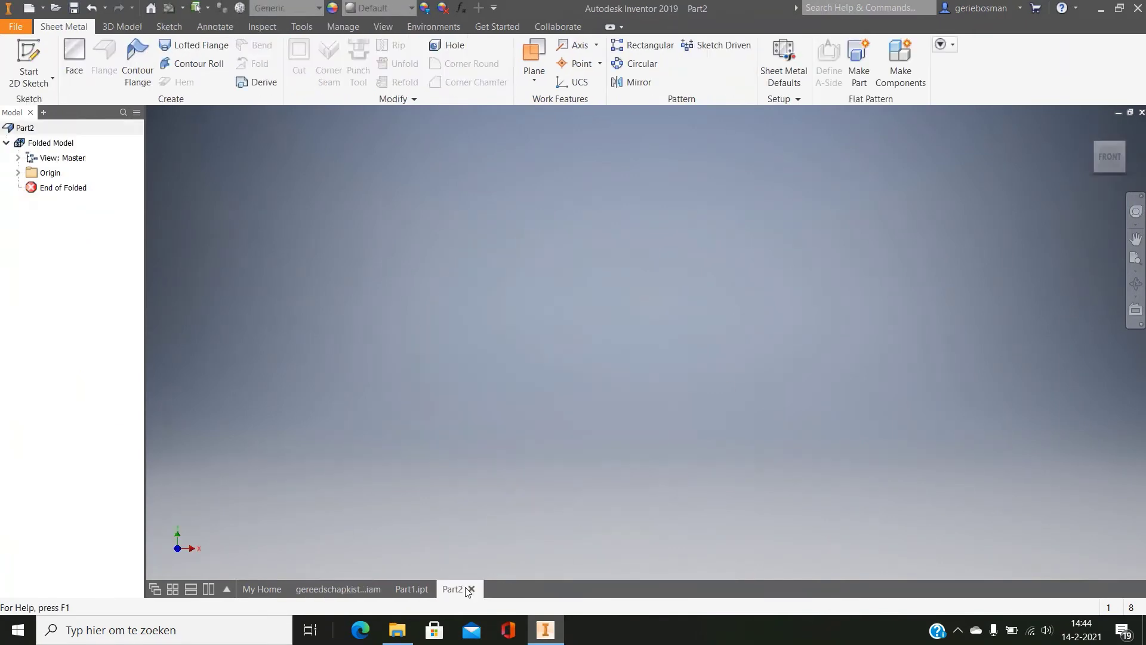
- Sketch an 80 × 8 mm centre rectangle on the front plane, centred on the horizontal axis beside the origin on its negative X side
{"action": "left_click", "coordinate": [26, 52]}
{"action": "left_click", "coordinate": [583, 210]}
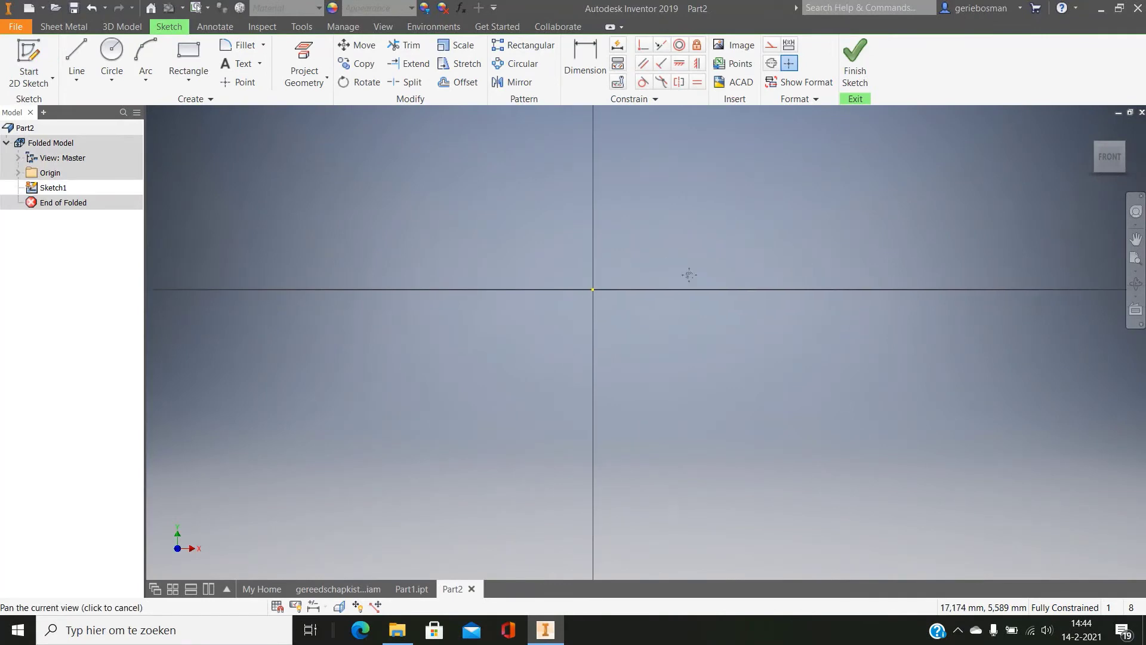
{"action": "left_click_drag", "start_coordinate": [689, 274], "coordinate": [881, 394]}
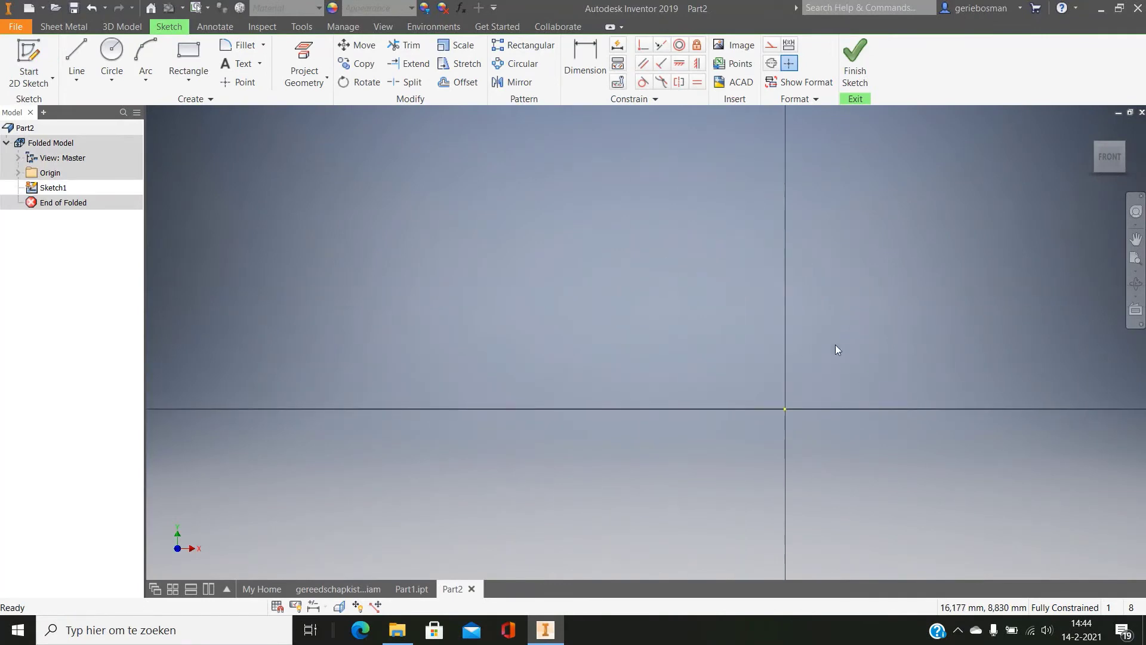
{"action": "left_click", "coordinate": [188, 73]}
{"action": "left_click", "coordinate": [196, 173]}
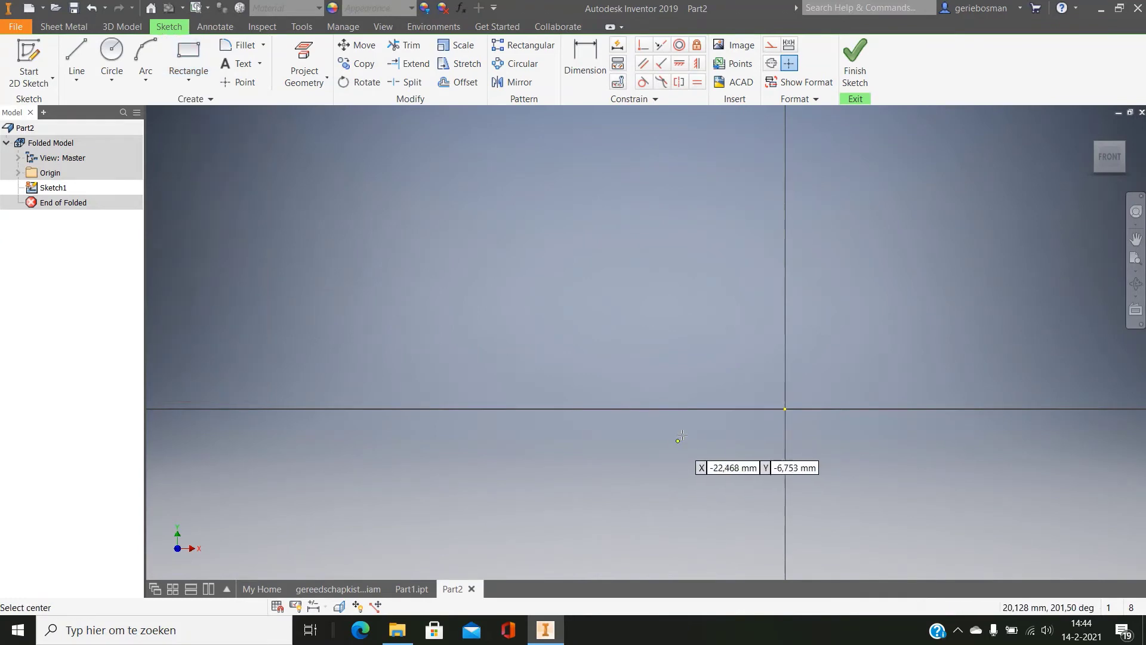
{"action": "left_click", "coordinate": [498, 409]}
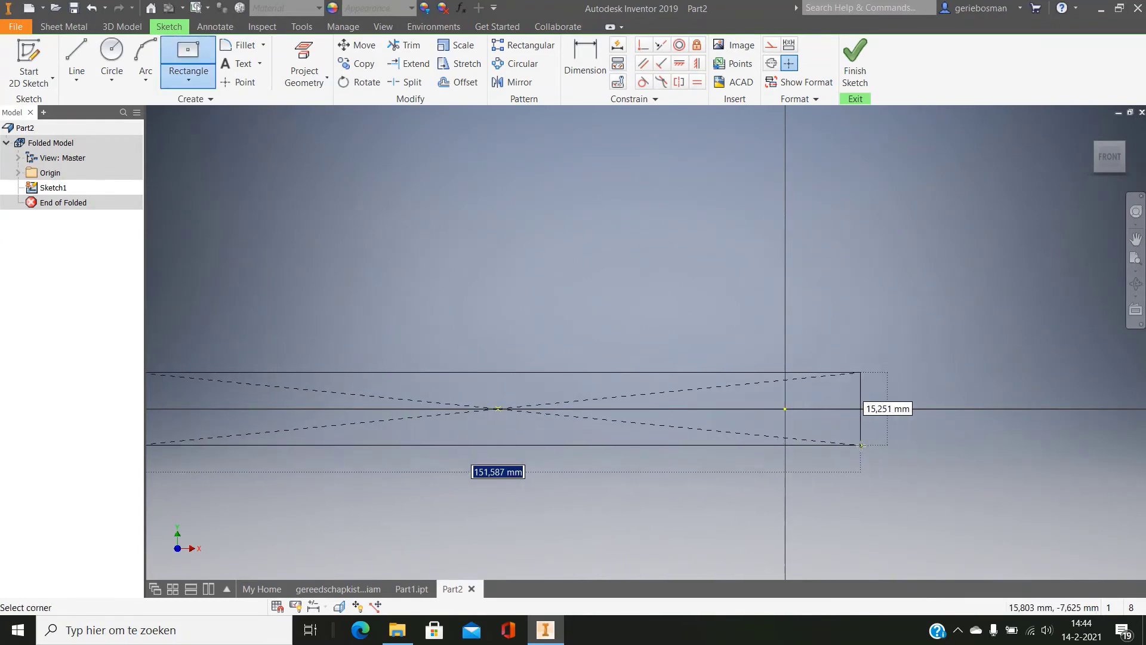
{"action": "type", "text": "8"}
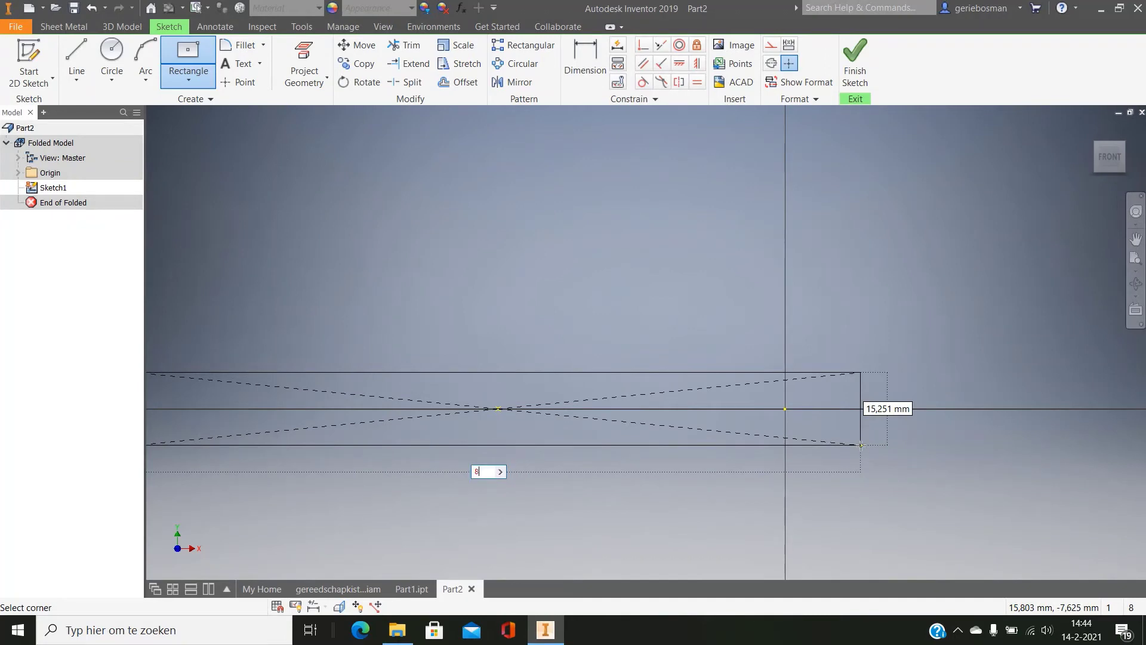
{"action": "type", "text": "0"}
{"action": "key", "text": "Tab"}
{"action": "type", "text": "8"}
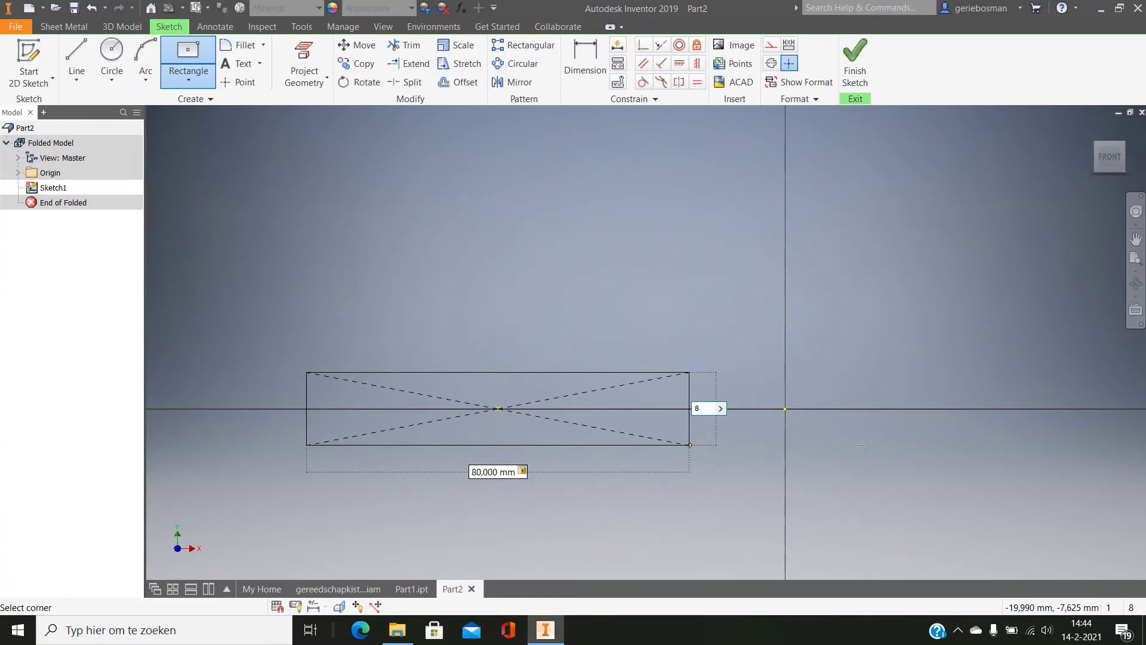
{"action": "key", "text": "Return"}
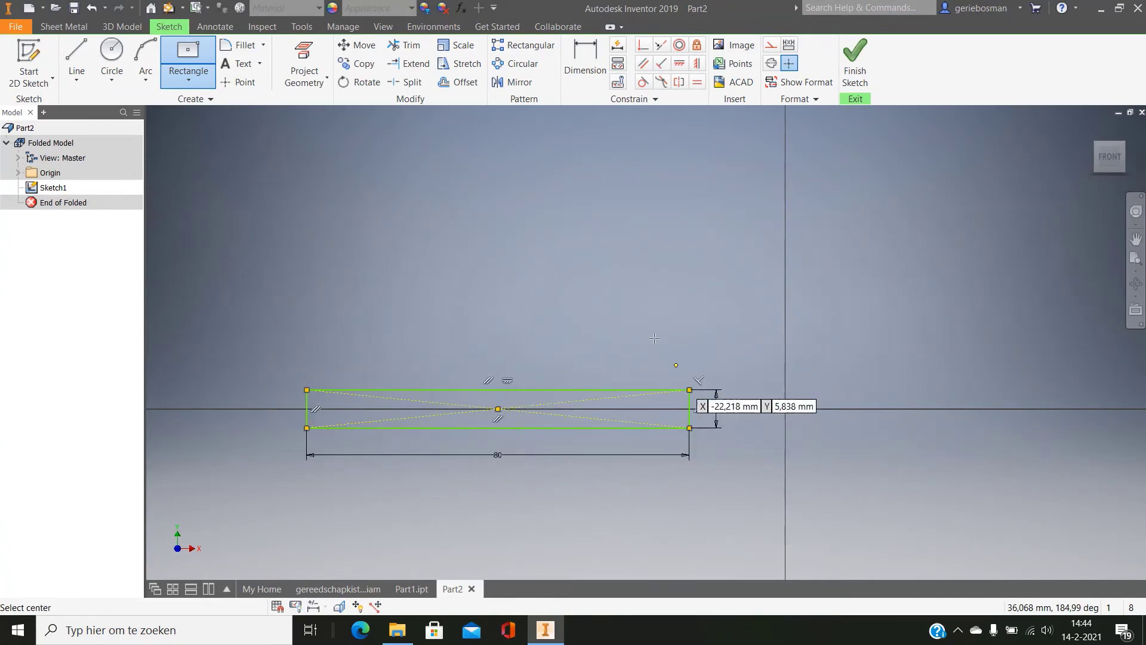
- Draw a small circle on the rectangle's horizontal centreline near the end closest to the origin and finish the sketch
{"action": "left_click", "coordinate": [112, 70]}
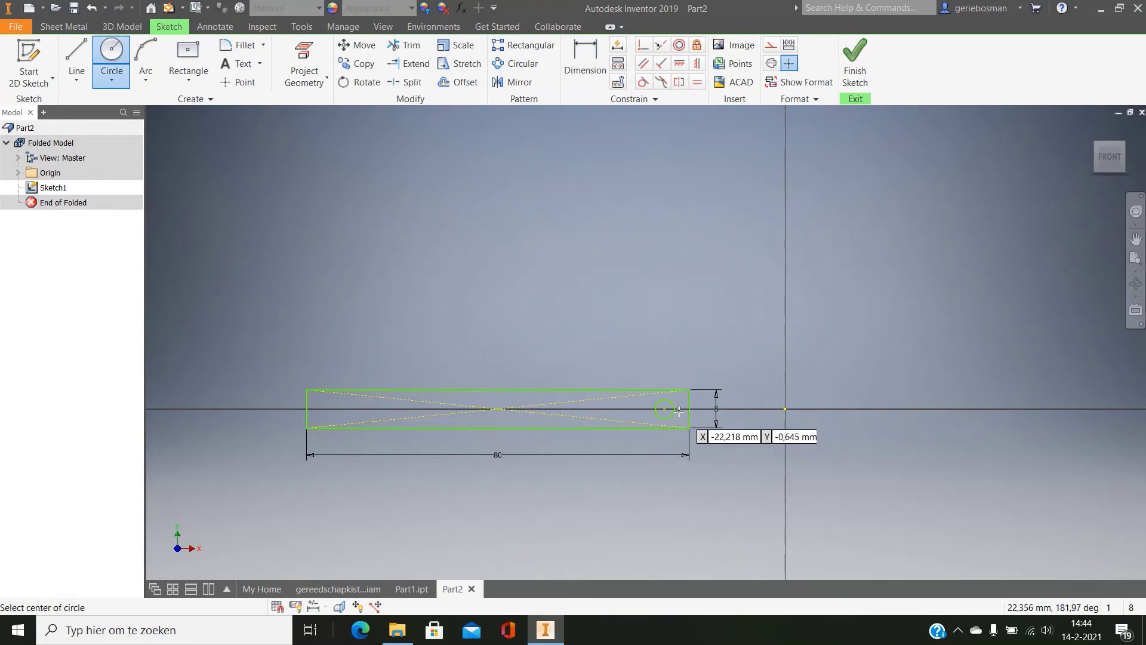
{"action": "right_click", "coordinate": [680, 410]}
{"action": "left_click", "coordinate": [732, 420]}
{"action": "scroll", "coordinate": [691, 479], "scroll_direction": "down", "scroll_amount": 3}
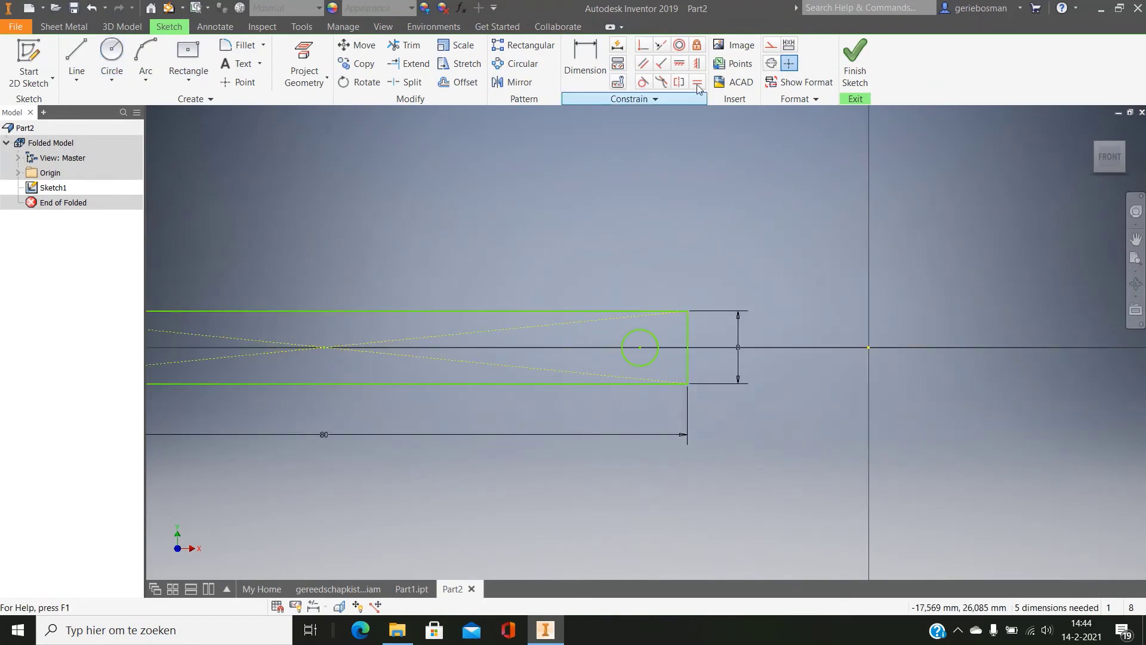
{"action": "left_click", "coordinate": [854, 59]}
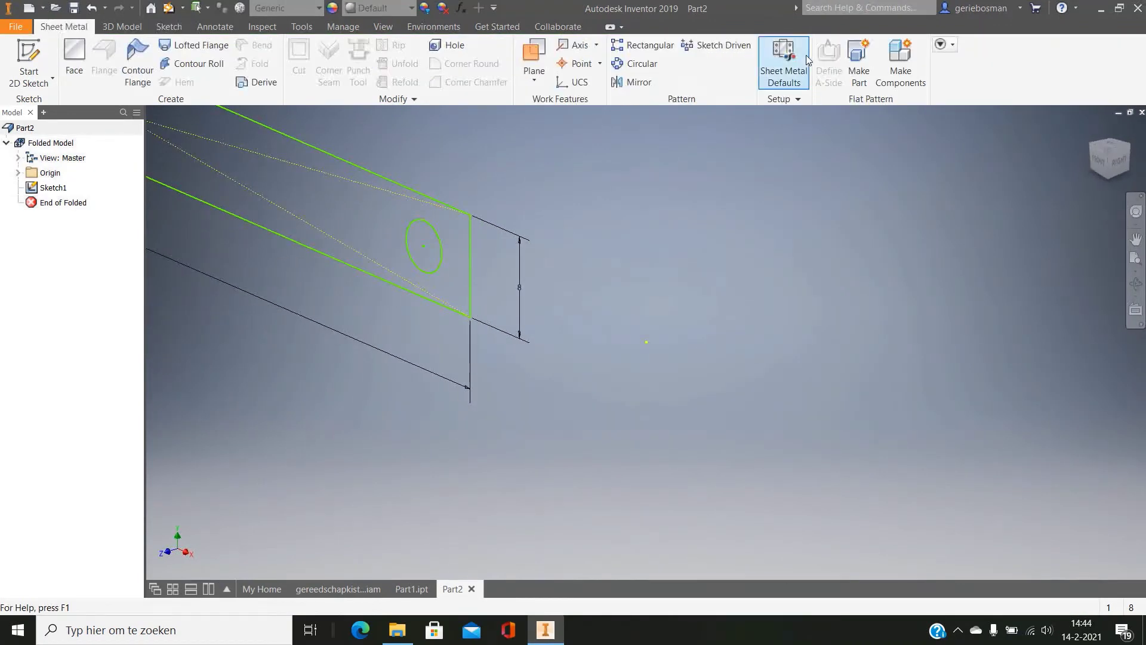
- Override the rule thickness in the sheet metal defaults, setting the part's thickness to 1.5 mm
{"action": "left_click", "coordinate": [795, 60]}
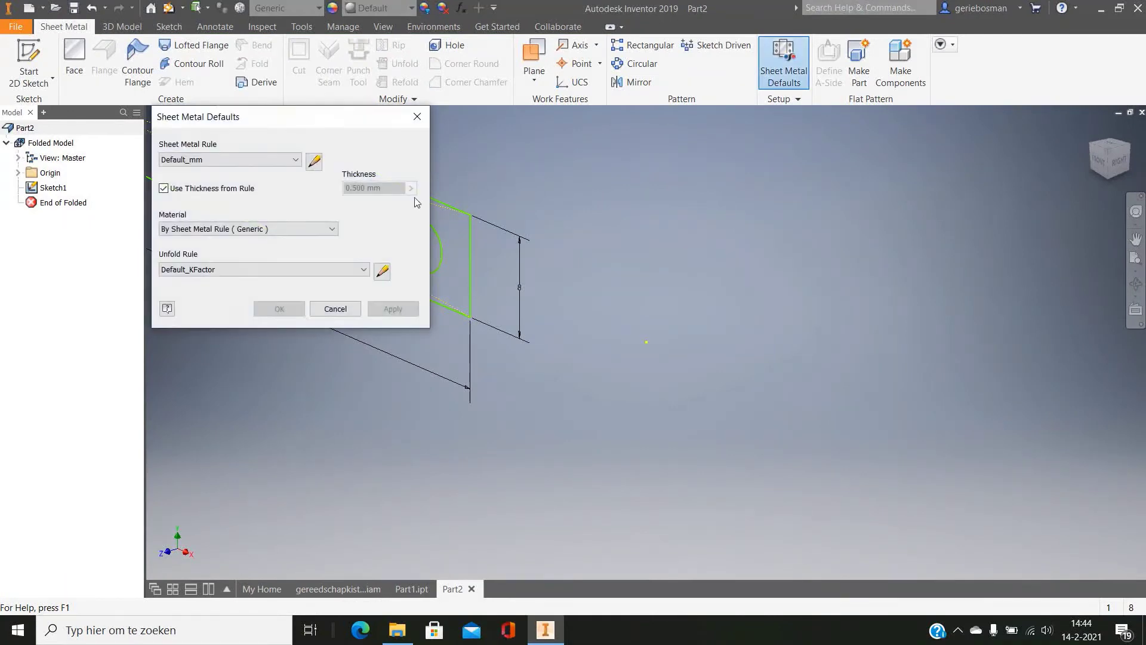
{"action": "left_click", "coordinate": [163, 189]}
{"action": "left_click", "coordinate": [348, 188]}
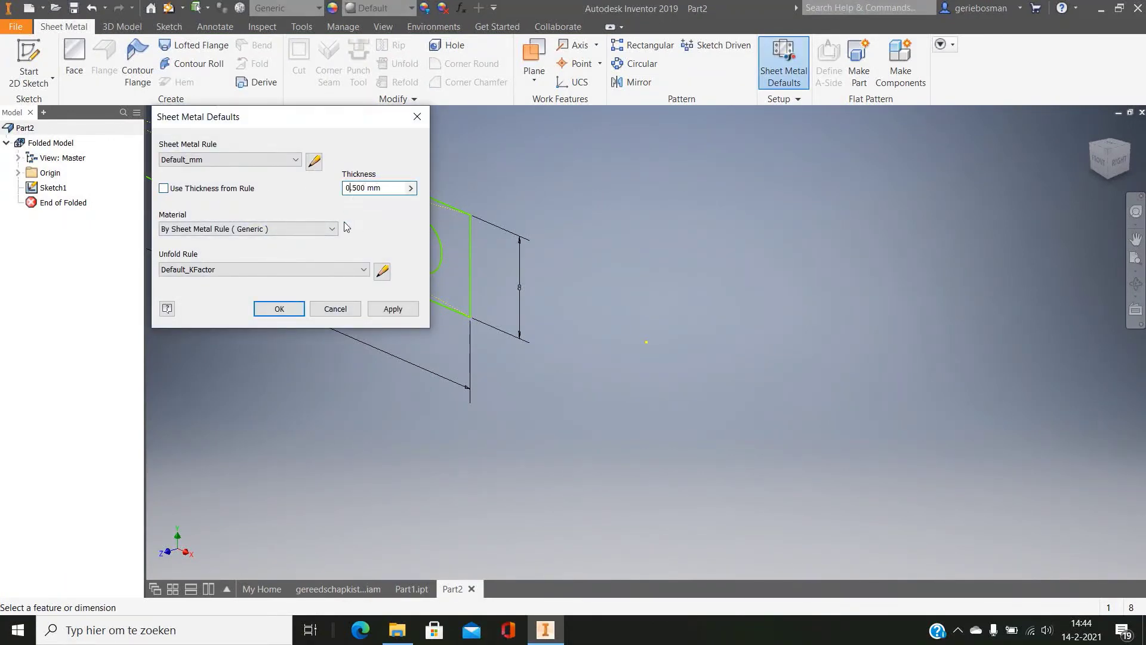
{"action": "type", "text": "1"}
{"action": "left_click", "coordinate": [393, 310]}
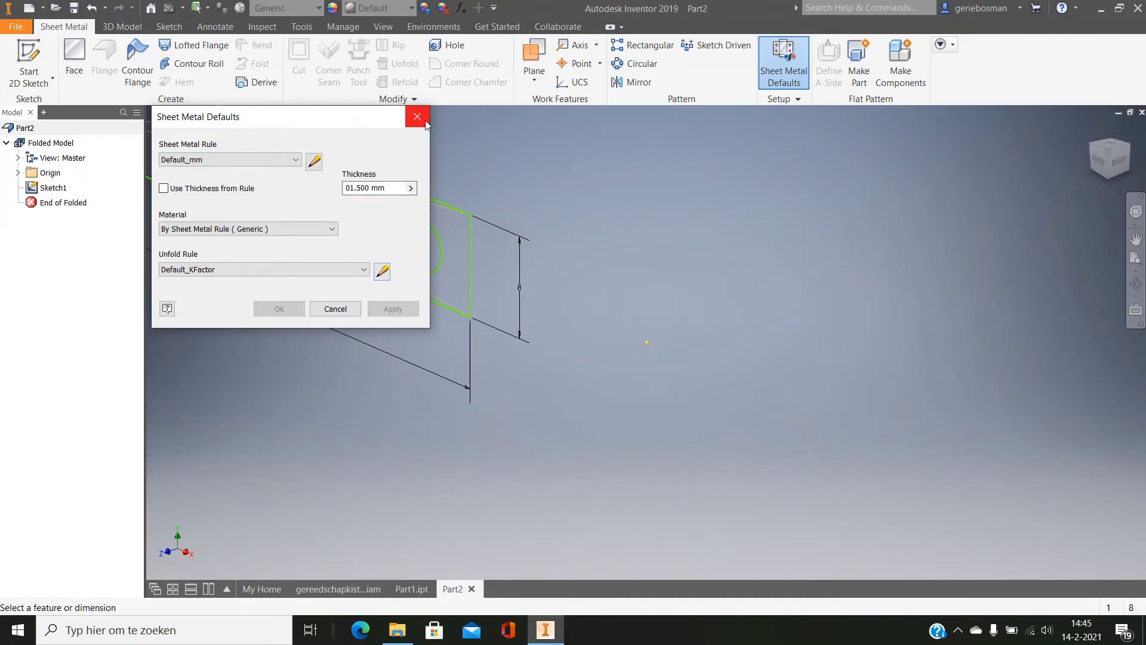
{"action": "left_click", "coordinate": [417, 118]}
- Create a sheet metal face from the rectangle profile, leaving the circle as a through hole
{"action": "middle_click_drag", "start_coordinate": [381, 216], "coordinate": [776, 380]}
{"action": "left_click", "coordinate": [77, 58]}
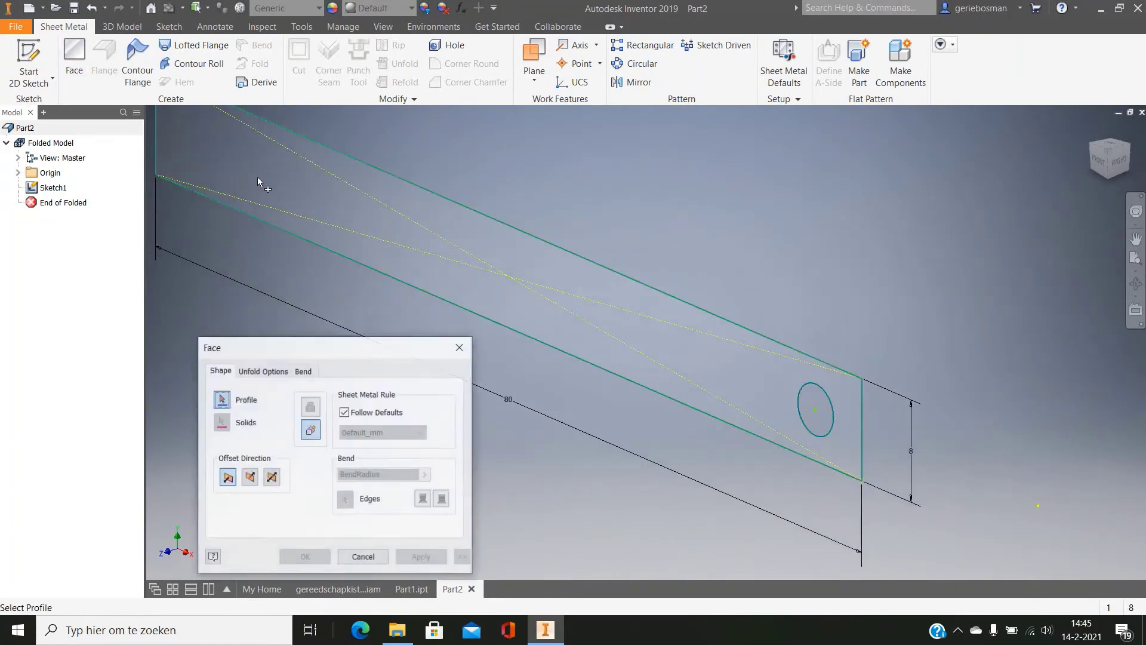
{"action": "left_click", "coordinate": [421, 556]}
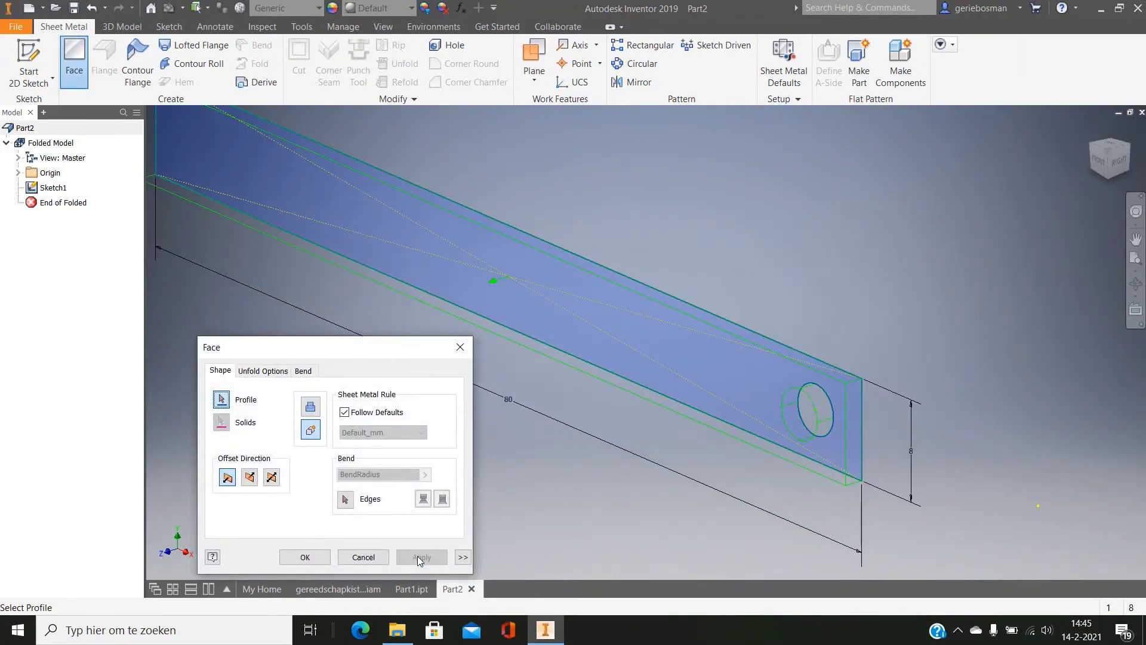
- Start a sketch on the strip's front face, then check the handle in the gereedschapkist compleet assembly and return to Part2
{"action": "left_click", "coordinate": [2, 49]}
{"action": "left_click", "coordinate": [384, 243]}
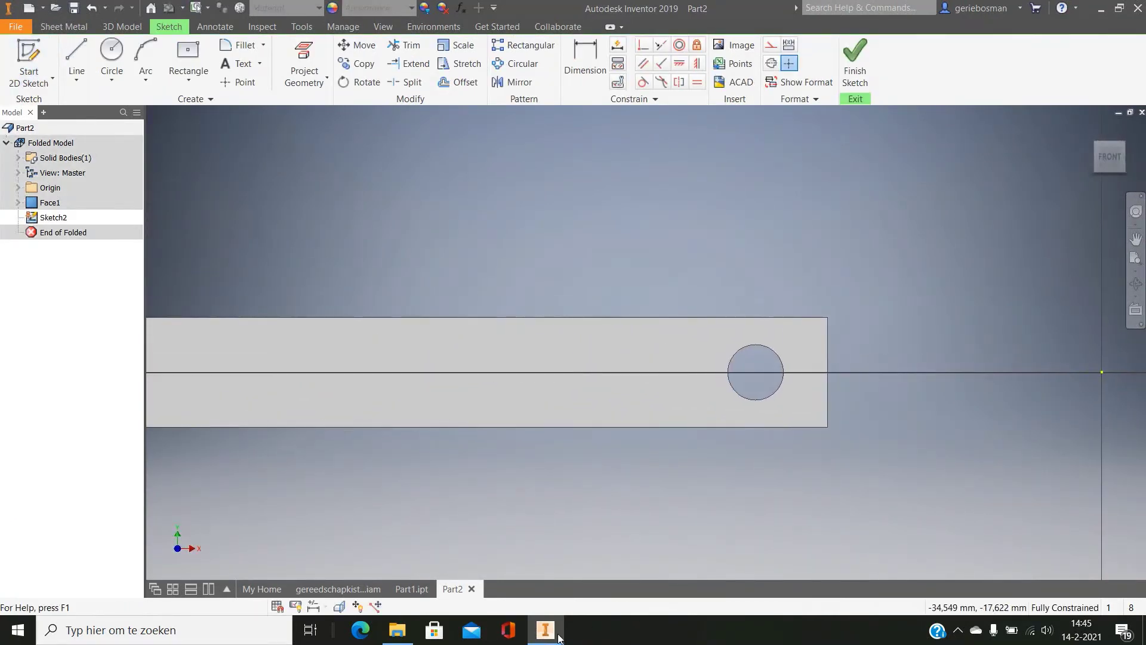
{"action": "left_click", "coordinate": [350, 589]}
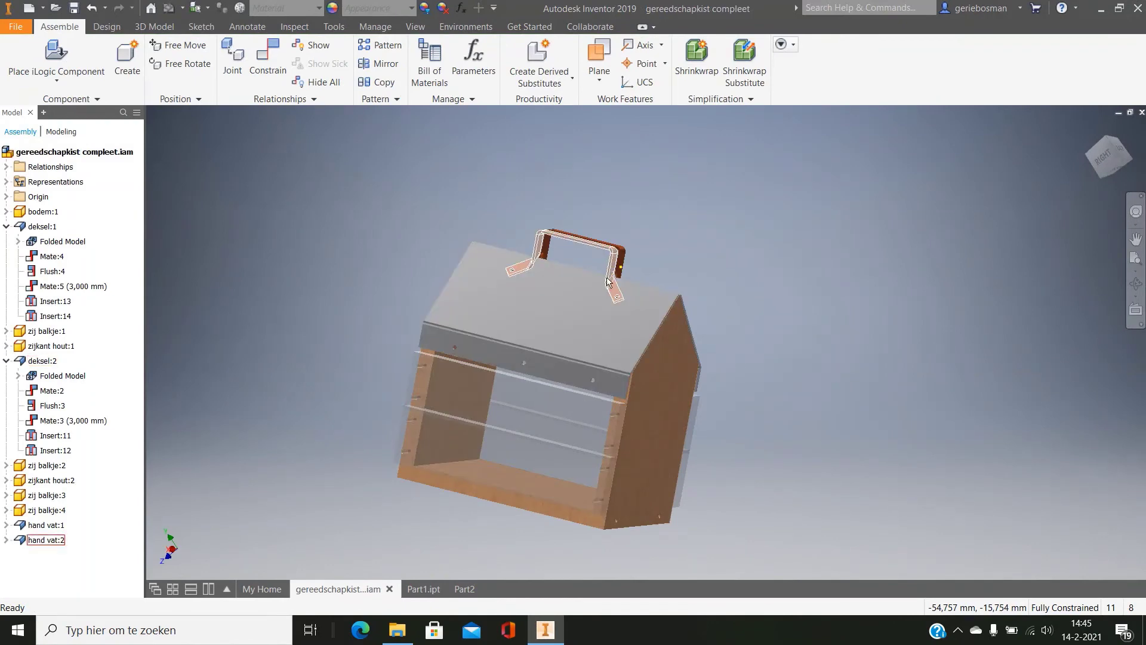
{"action": "left_click", "coordinate": [424, 590]}
{"action": "left_click", "coordinate": [464, 589]}
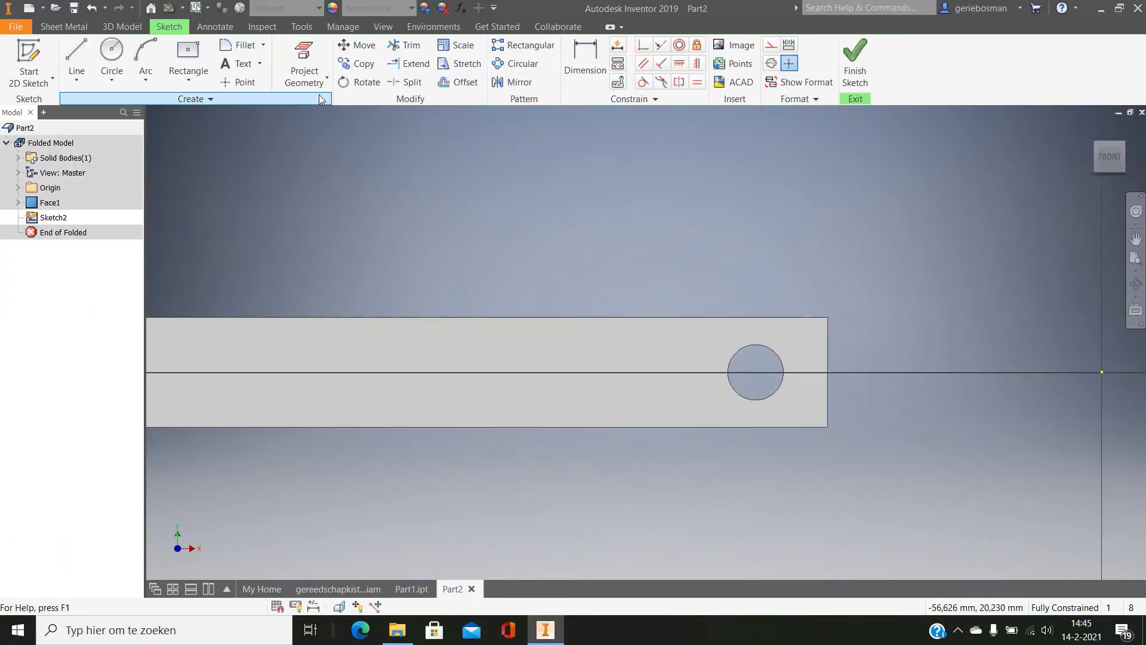
- Project the face's outline into the sketch and draw a diagonal line from its upper to its lower edge near the hole
{"action": "left_click", "coordinate": [317, 54]}
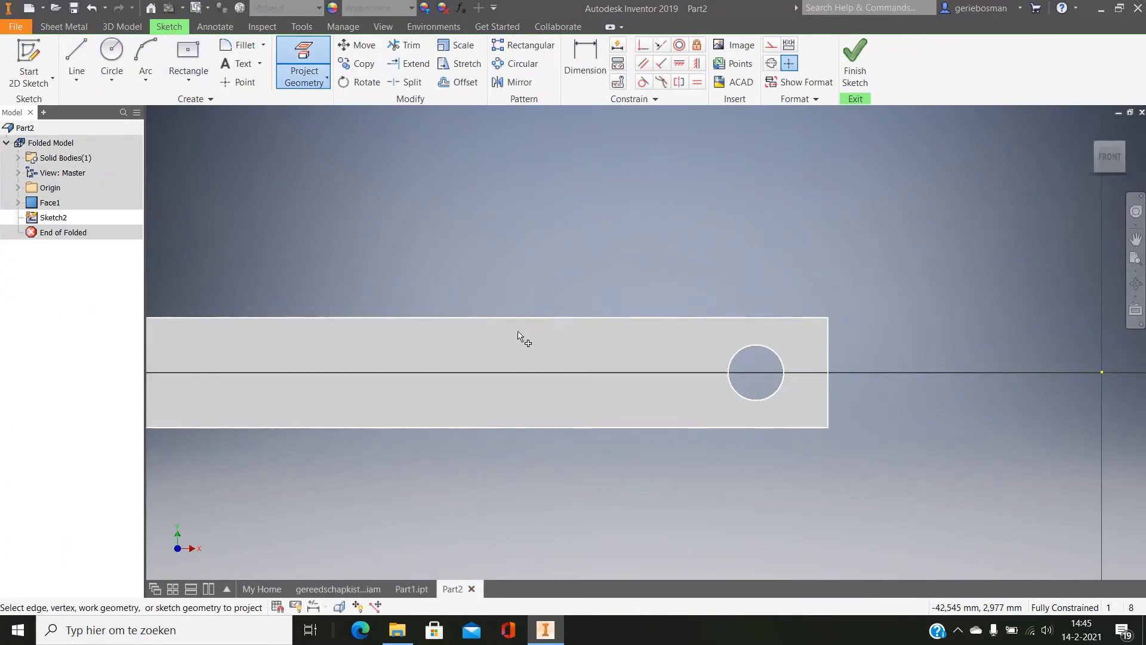
{"action": "left_click", "coordinate": [517, 337]}
{"action": "left_click", "coordinate": [76, 54]}
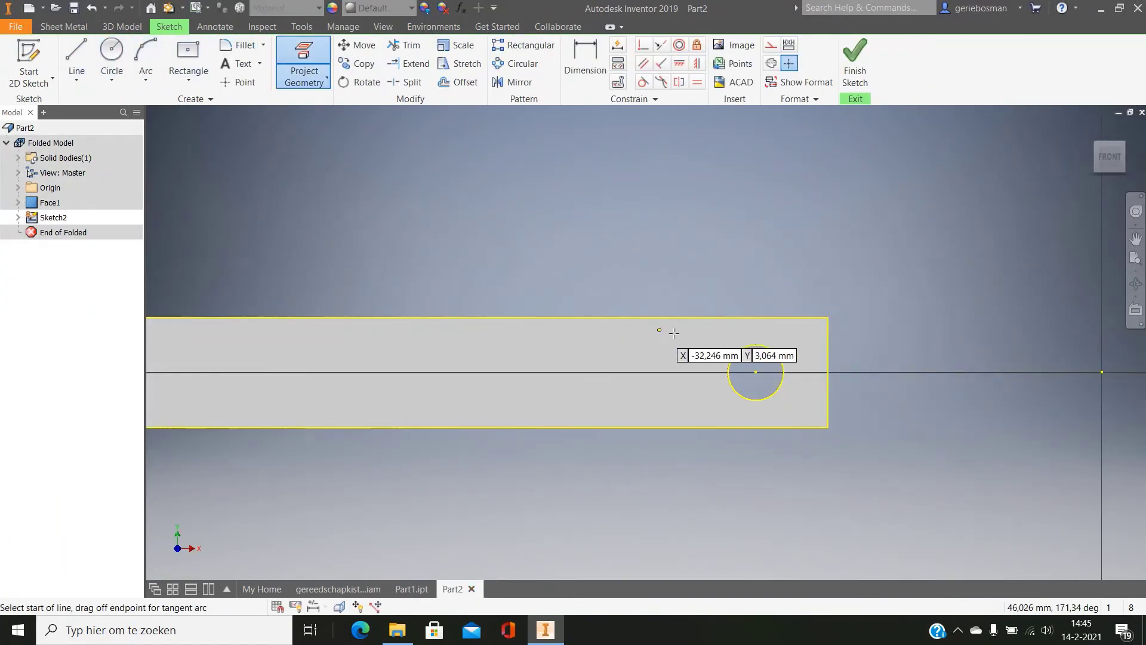
{"action": "left_click", "coordinate": [633, 317]}
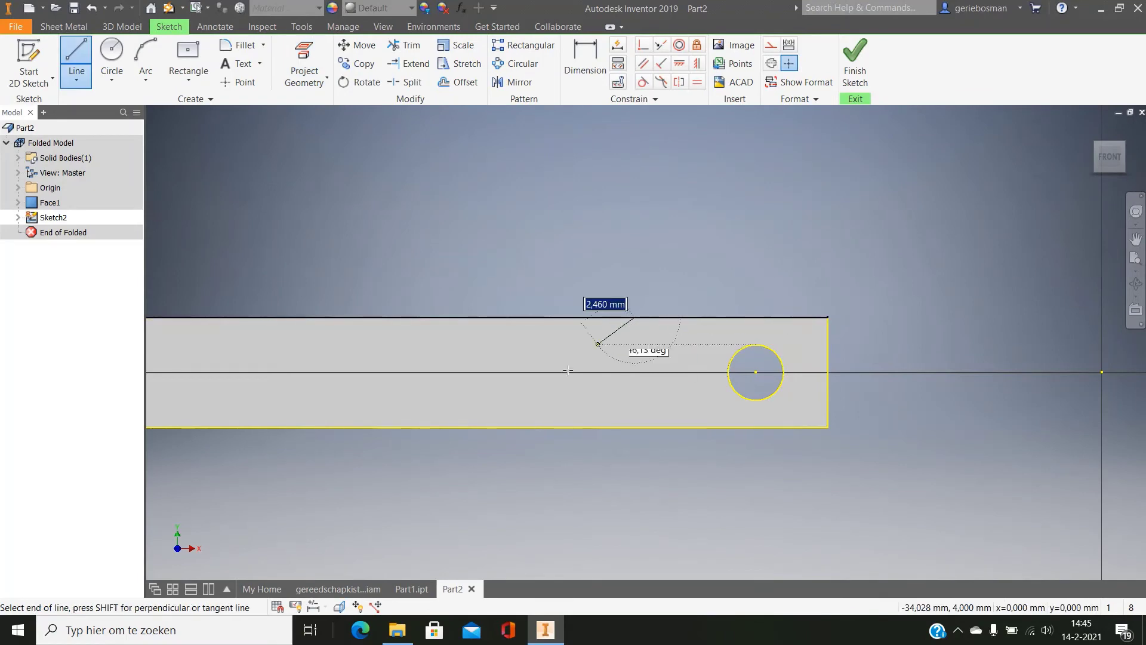
{"action": "left_click", "coordinate": [524, 426]}
{"action": "right_click", "coordinate": [523, 428]}
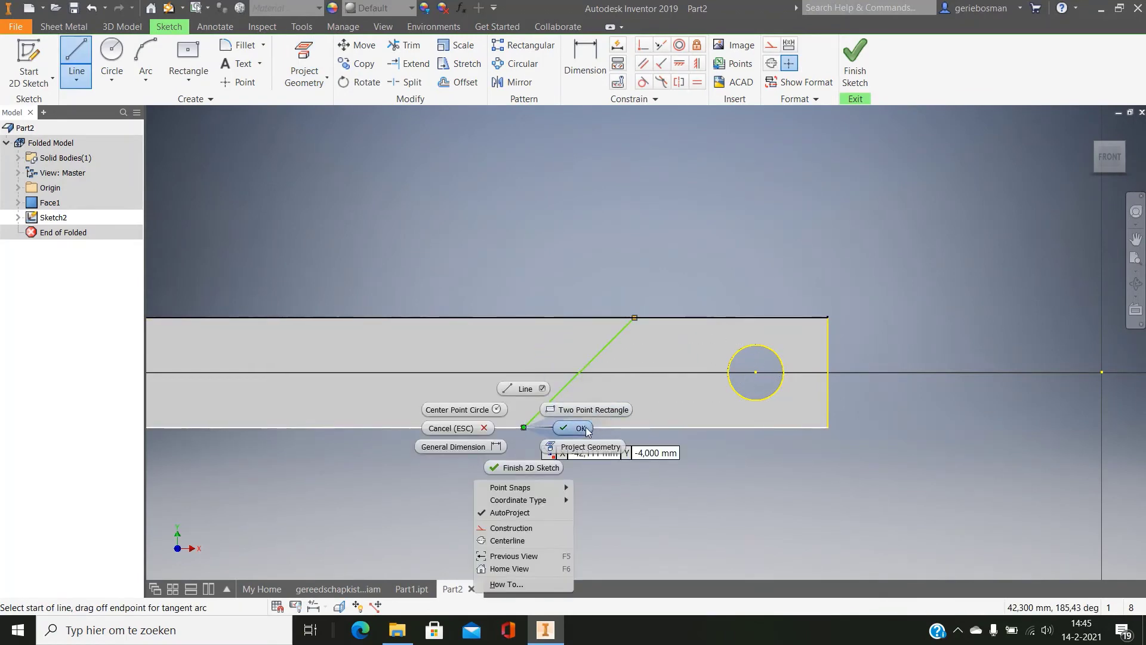
{"action": "left_click", "coordinate": [563, 428]}
- Dimension the angle between the diagonal line and the strip's lower edge as 45° and finish the sketch
{"action": "left_click", "coordinate": [585, 60]}
{"action": "left_click", "coordinate": [567, 386]}
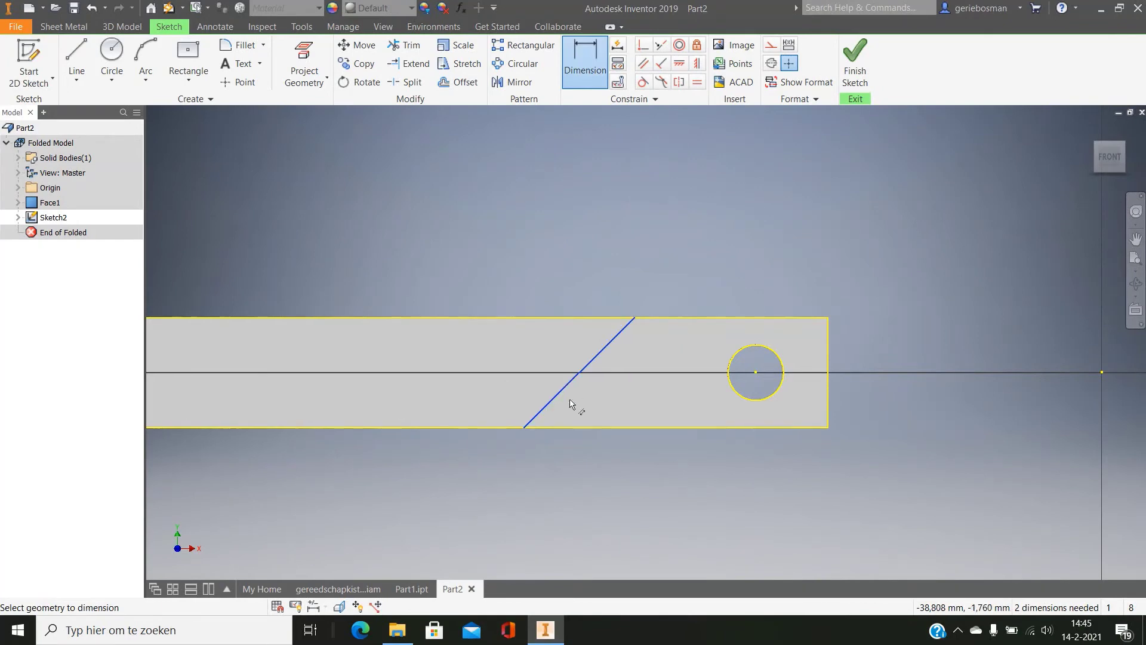
{"action": "left_click", "coordinate": [589, 426]}
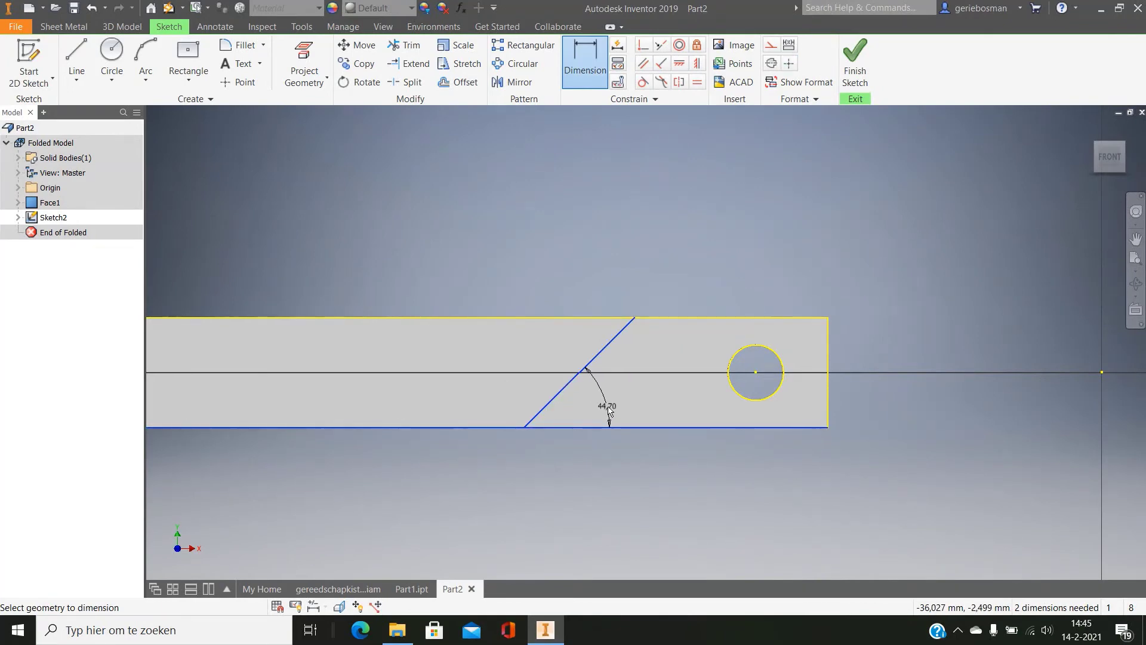
{"action": "left_click", "coordinate": [610, 410]}
{"action": "type", "text": "45"}
{"action": "key", "text": "Return"}
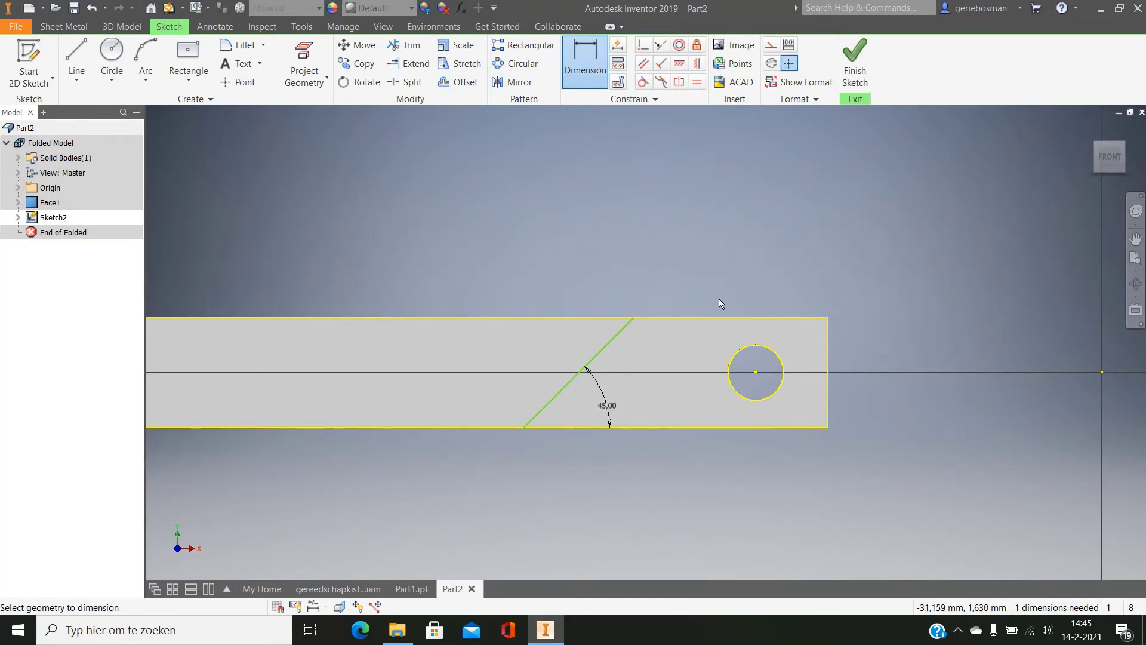
{"action": "left_click", "coordinate": [855, 62]}
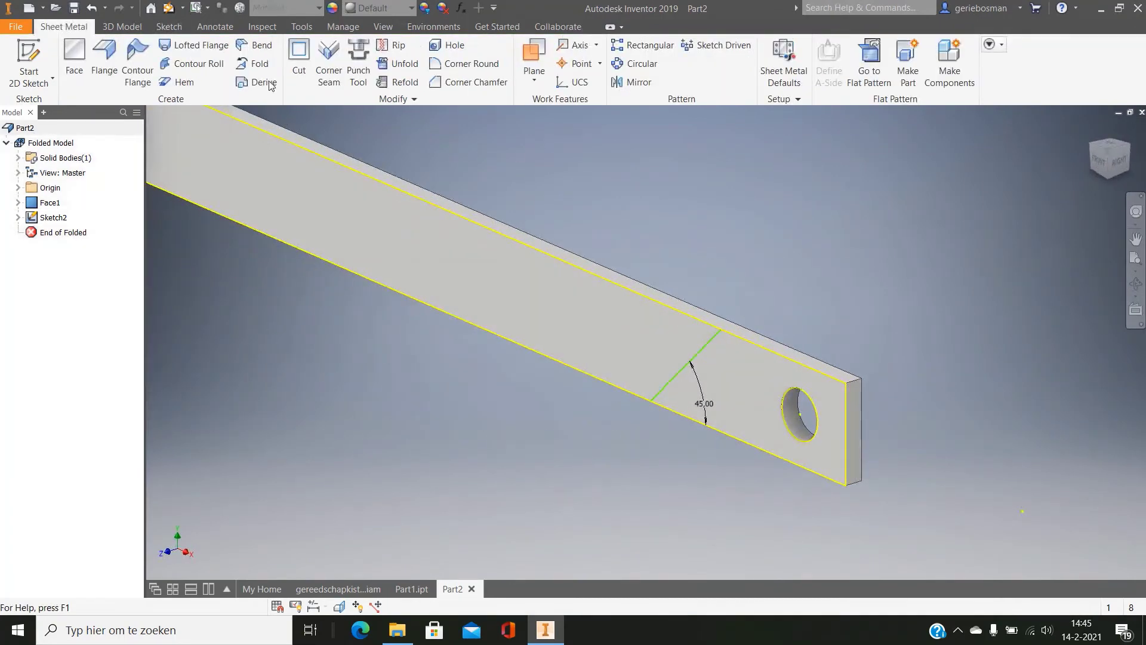
- Fold the strip's holed end 90° along the diagonal bend line with the default bend radius
{"action": "left_click", "coordinate": [255, 64]}
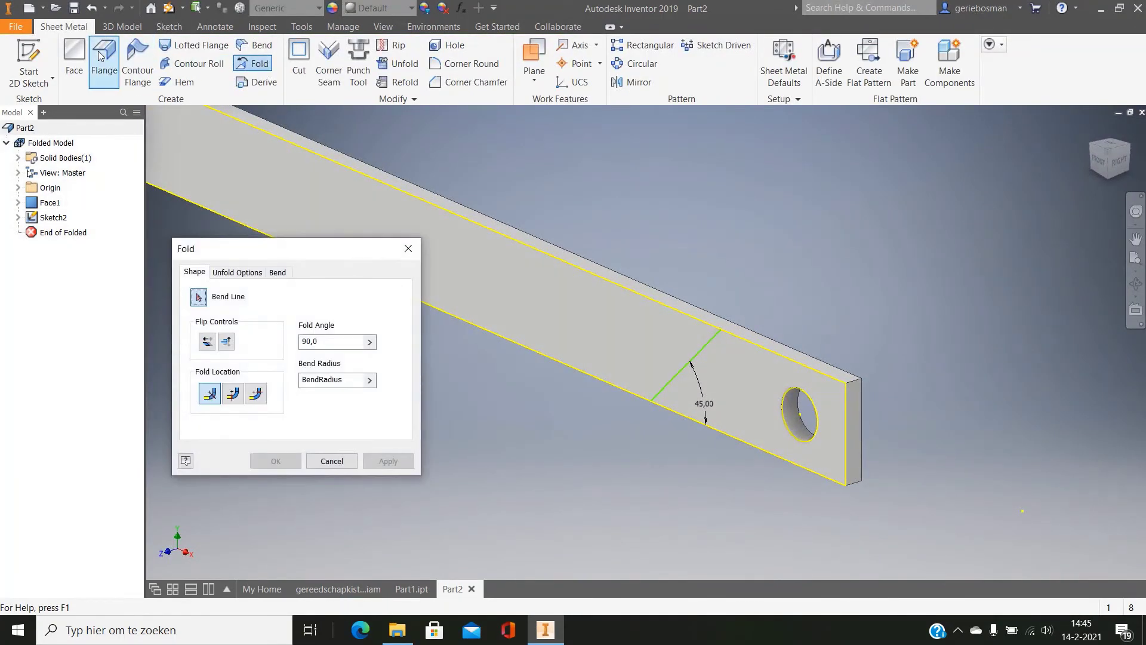
{"action": "left_click", "coordinate": [677, 378]}
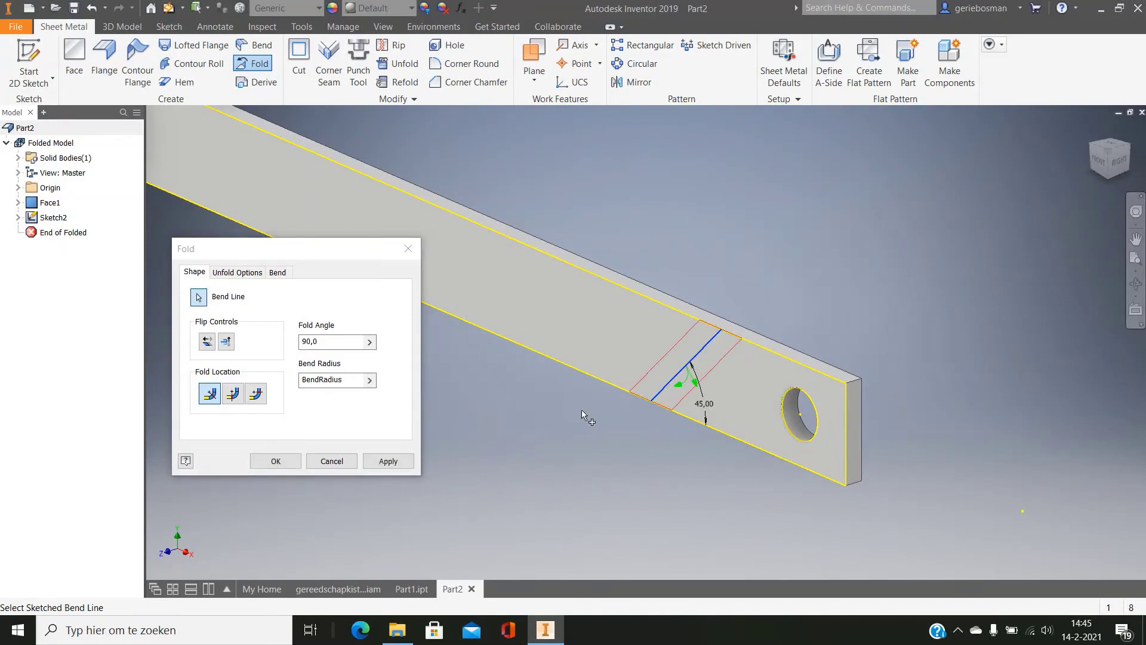
{"action": "left_click", "coordinate": [399, 466]}
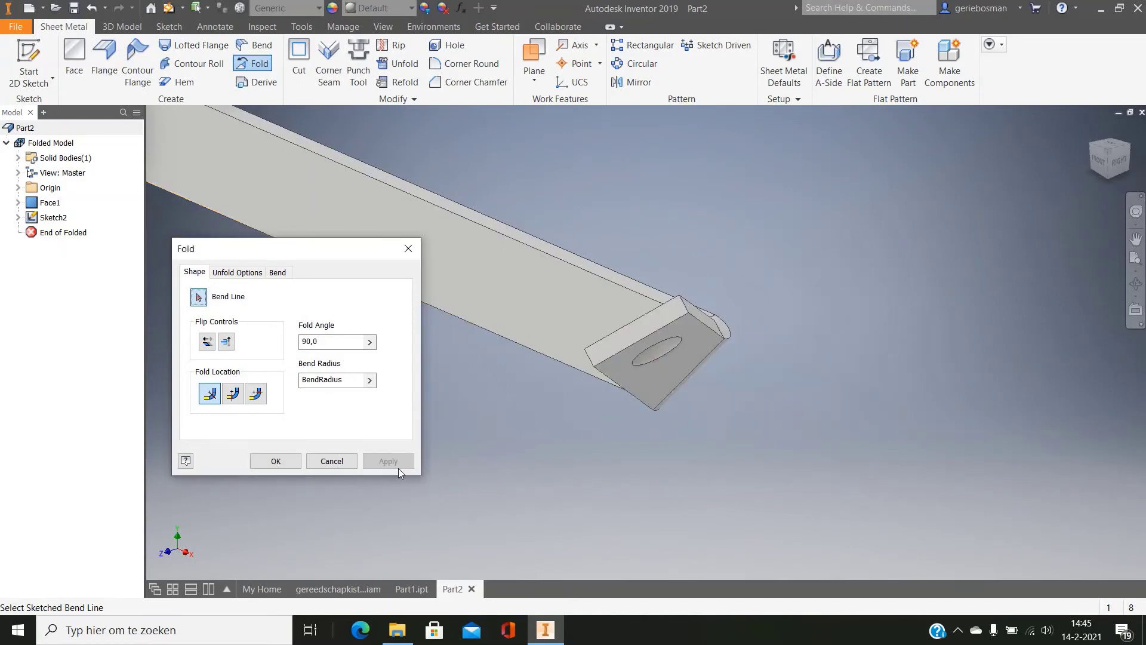
{"action": "left_click", "coordinate": [408, 249]}
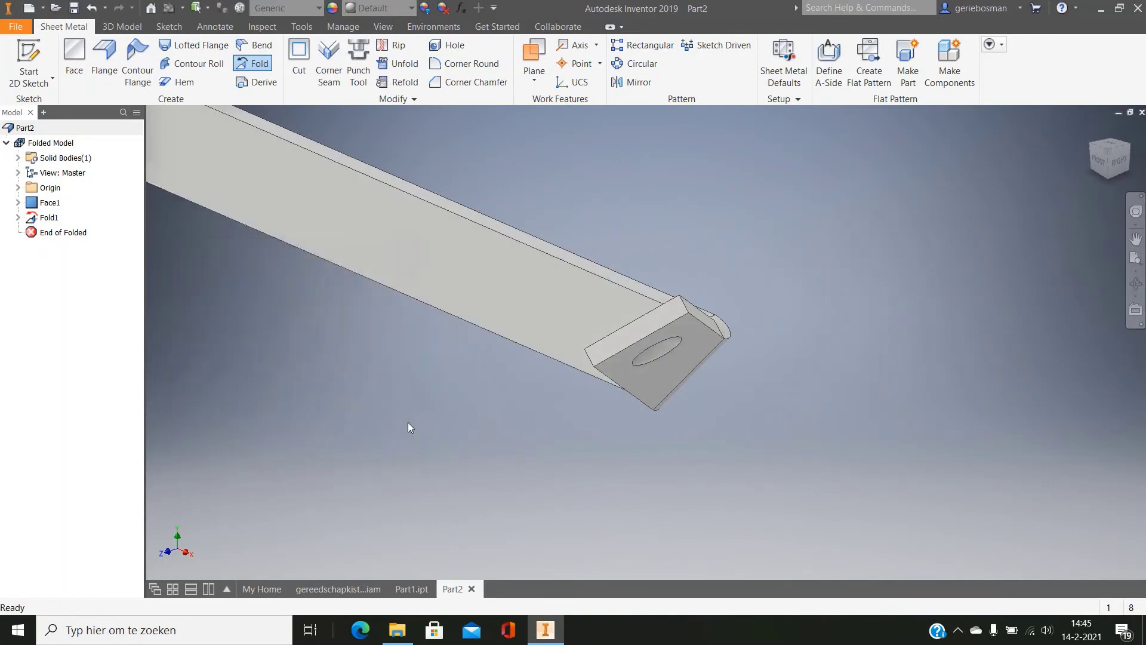
- Start a sketch on the long flat back face of the strip's unfolded section and project the face's outline into it
{"action": "middle_click_drag", "start_coordinate": [392, 471], "coordinate": [536, 371], "text": "shift"}
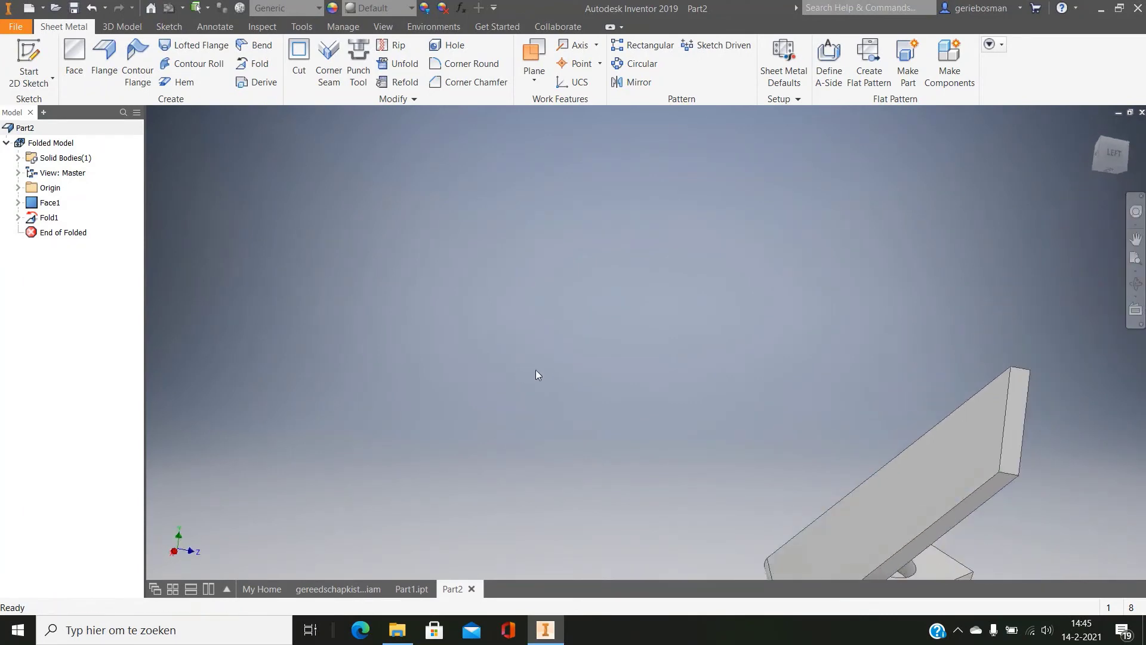
{"action": "left_click", "coordinate": [901, 481]}
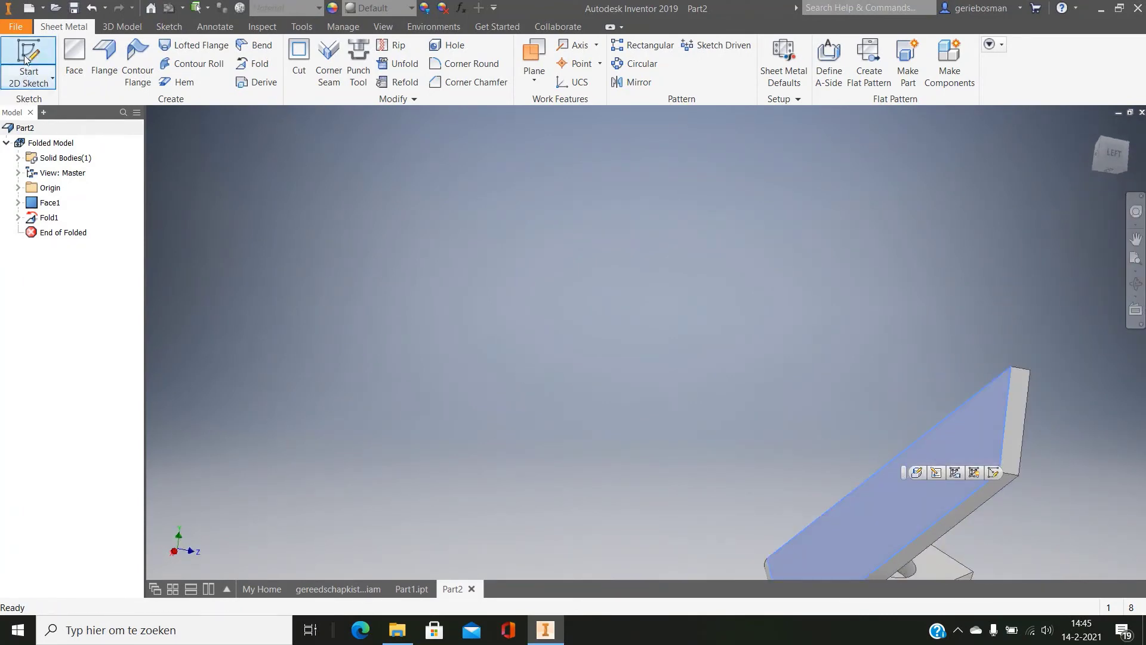
{"action": "left_click", "coordinate": [29, 51]}
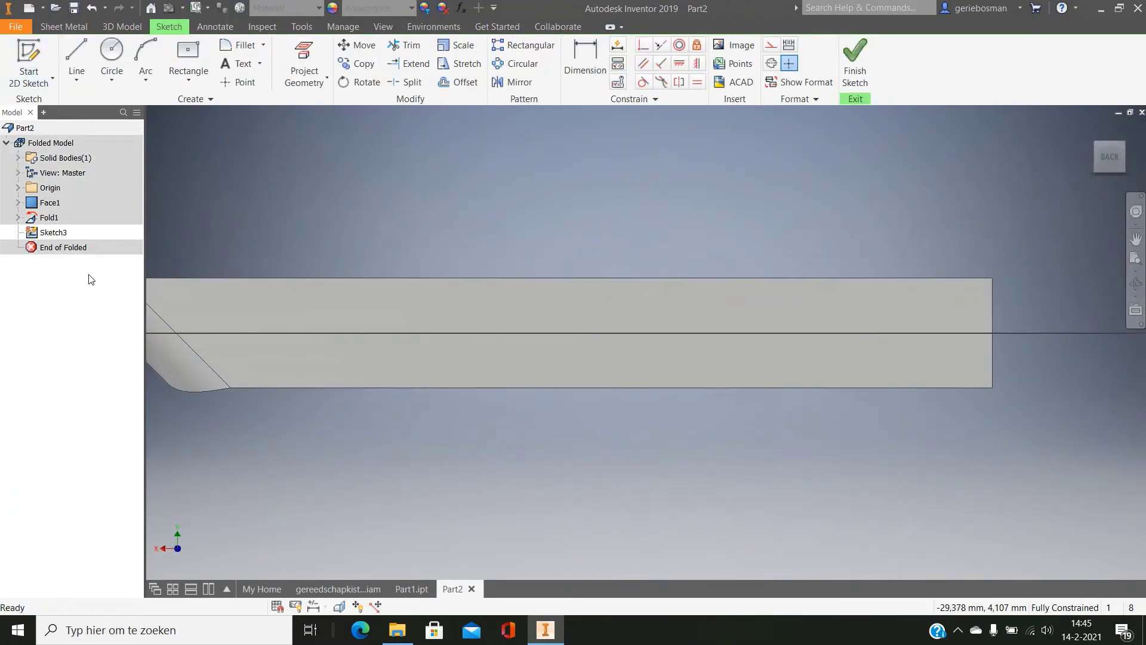
{"action": "left_click", "coordinate": [284, 66]}
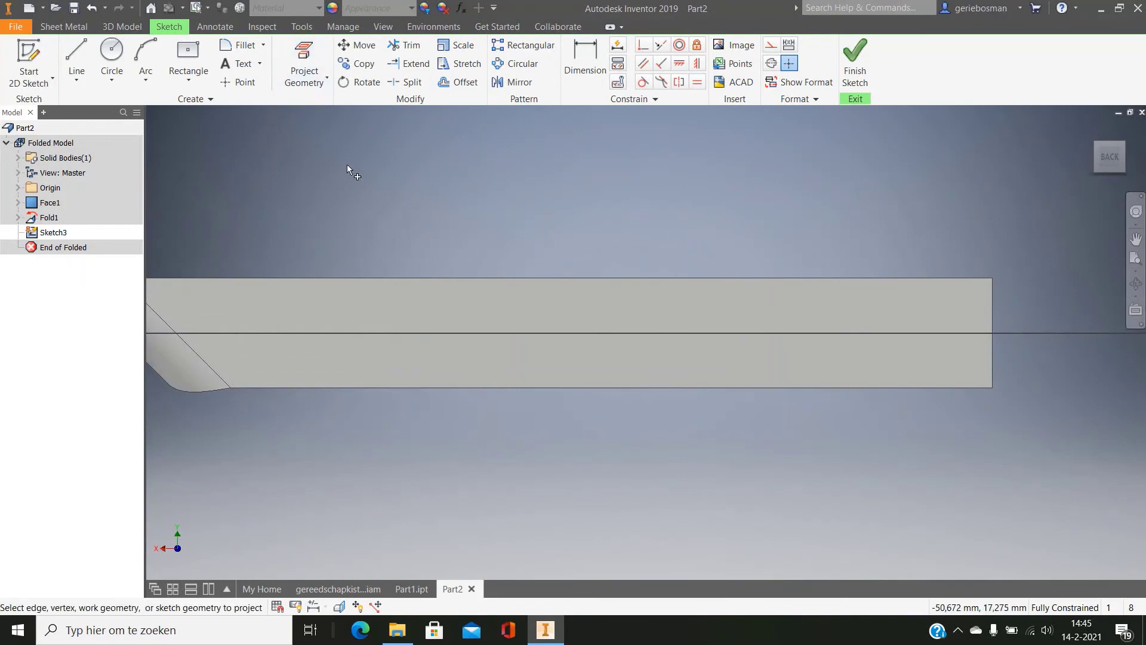
{"action": "left_click", "coordinate": [428, 310]}
- Draw a vertical line across the strip from its upper to its lower edge at about X 76 mm and finish the sketch
{"action": "left_click", "coordinate": [76, 56]}
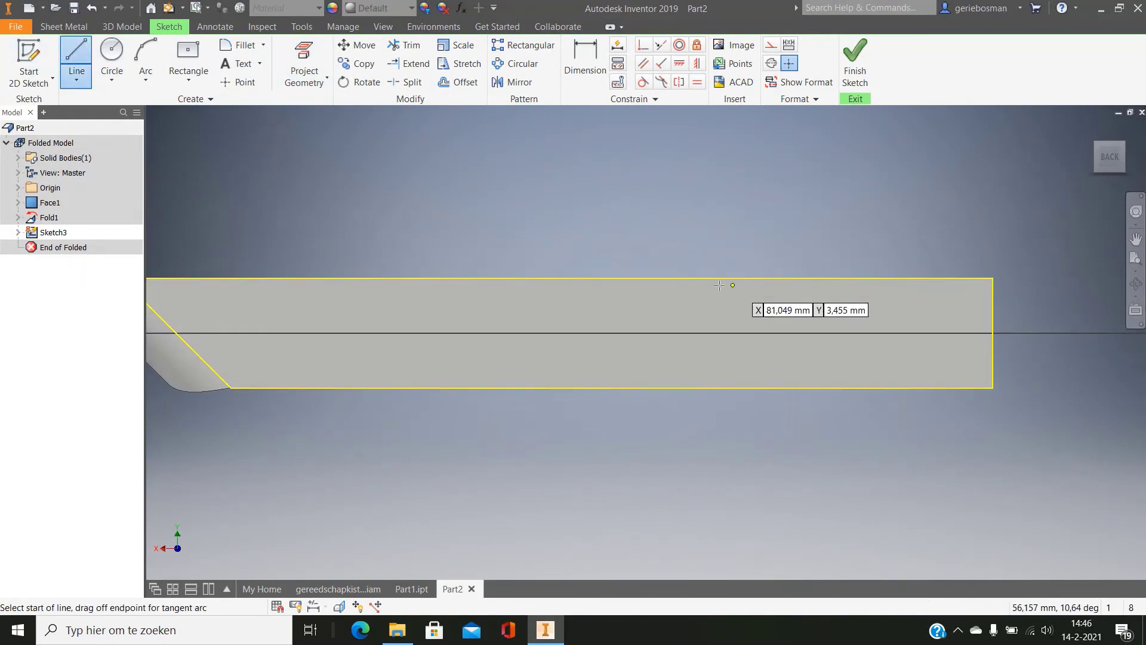
{"action": "left_click", "coordinate": [668, 277]}
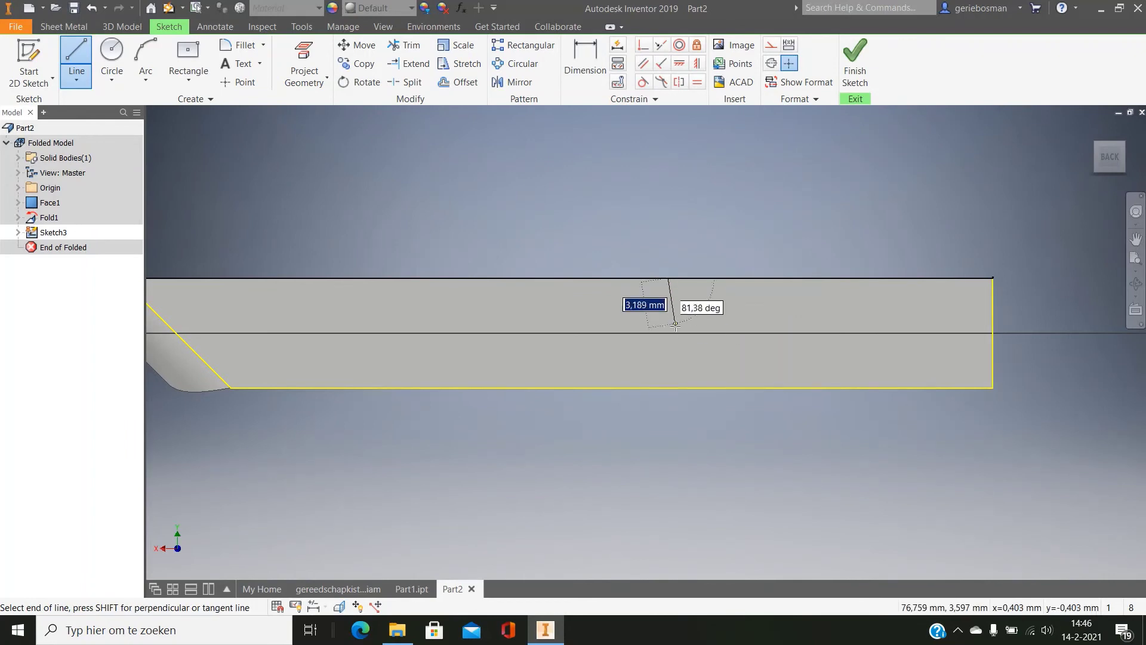
{"action": "left_click", "coordinate": [668, 388]}
{"action": "right_click", "coordinate": [669, 388]}
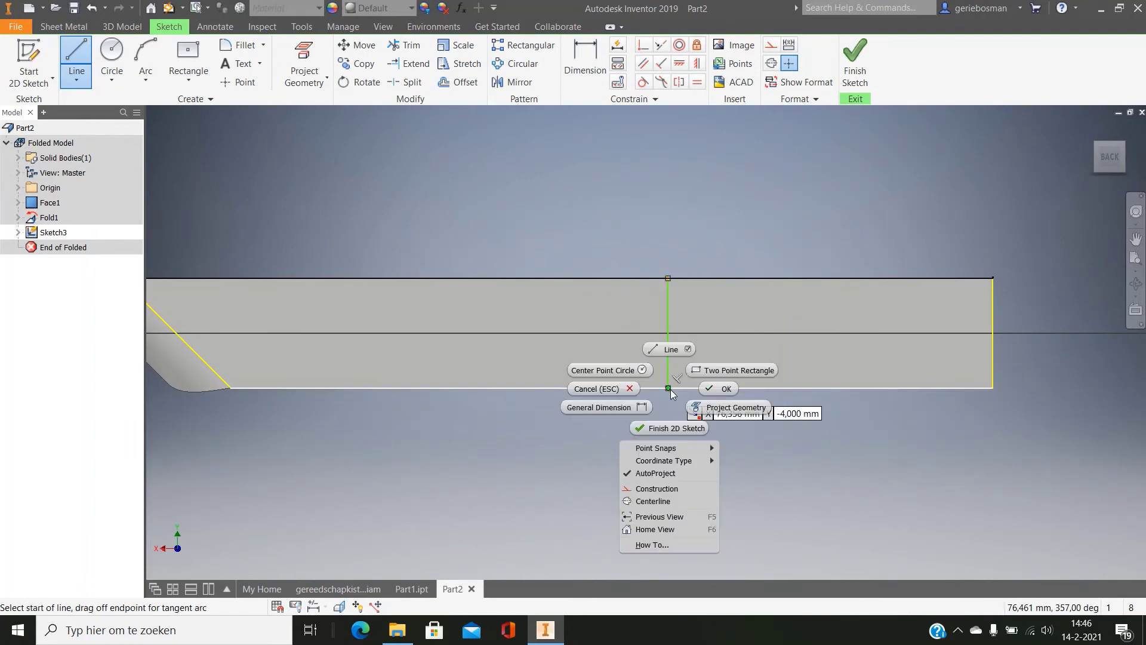
{"action": "left_click", "coordinate": [719, 389]}
{"action": "left_click", "coordinate": [856, 70]}
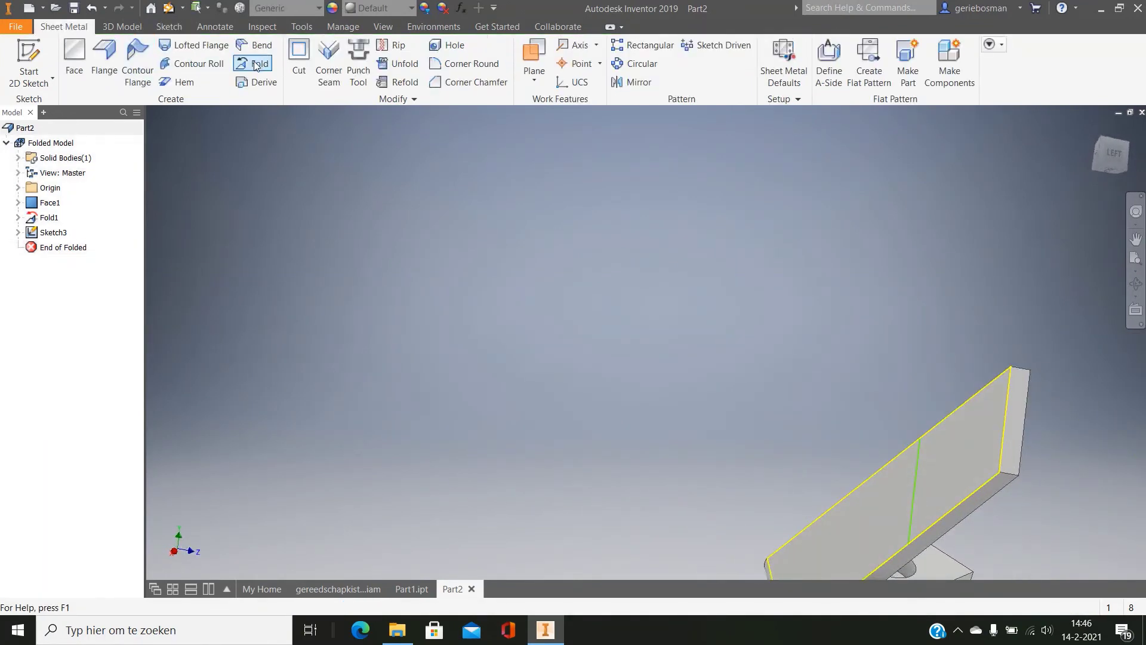
- Fold the strip's plain end 90° along the vertical bend line with the default bend radius
{"action": "left_click", "coordinate": [259, 64]}
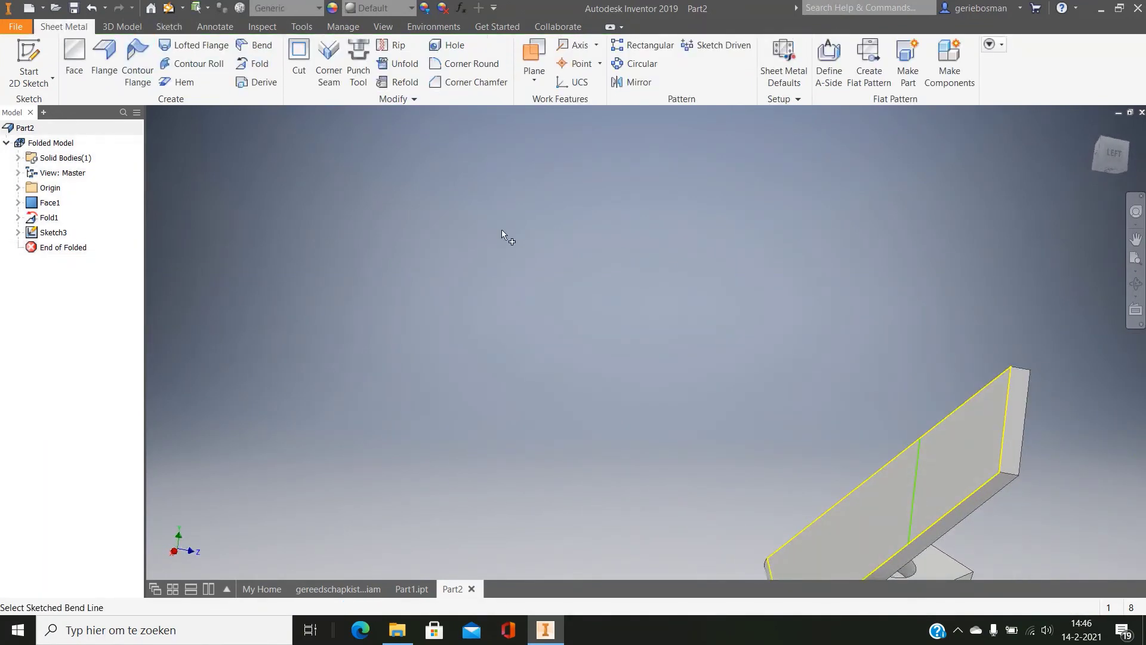
{"action": "left_click", "coordinate": [914, 488]}
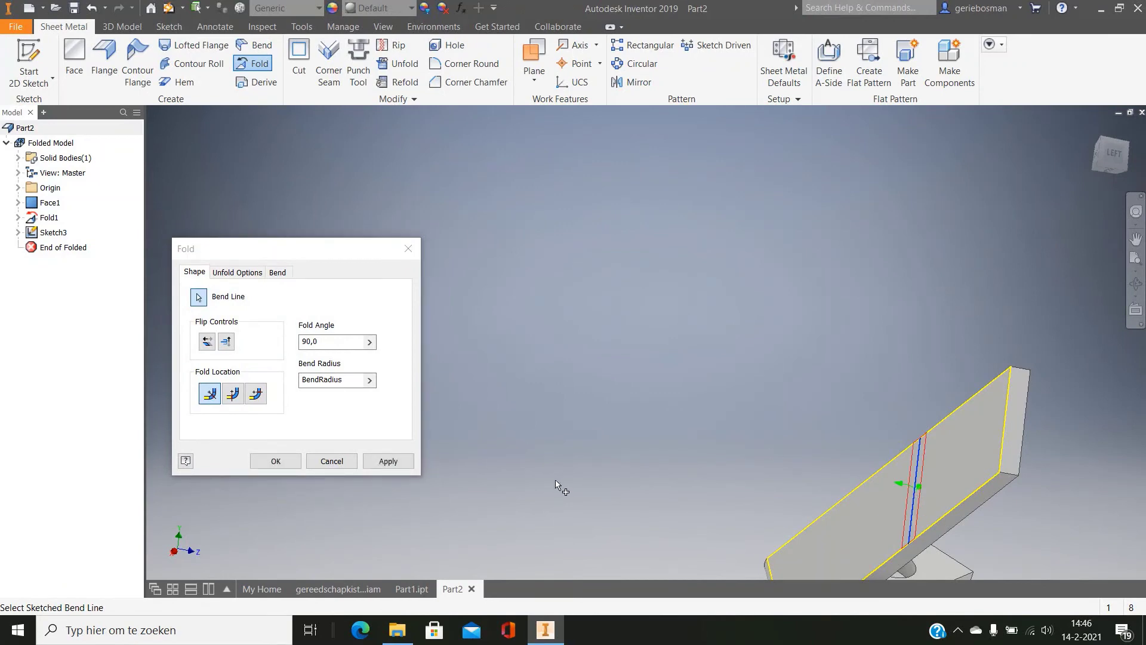
{"action": "left_click", "coordinate": [388, 461]}
{"action": "middle_click_drag", "start_coordinate": [848, 368], "coordinate": [814, 248]}
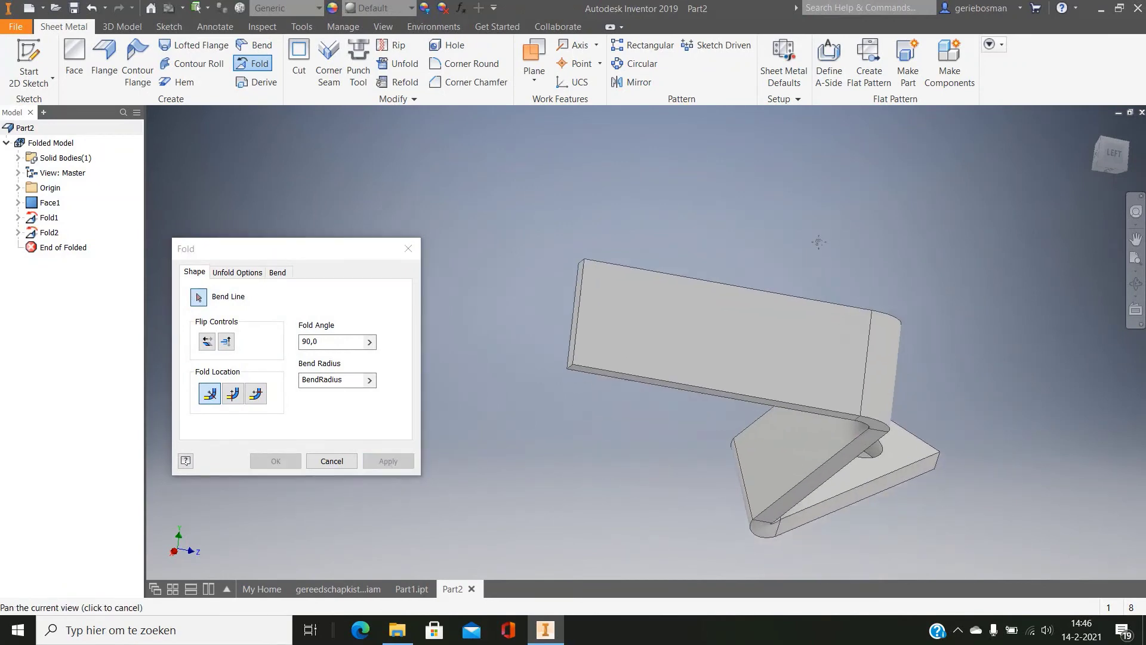
{"action": "middle_click_drag", "start_coordinate": [1073, 415], "coordinate": [915, 339], "text": "shift"}
{"action": "scroll", "coordinate": [910, 316], "scroll_direction": "down", "scroll_amount": 5}
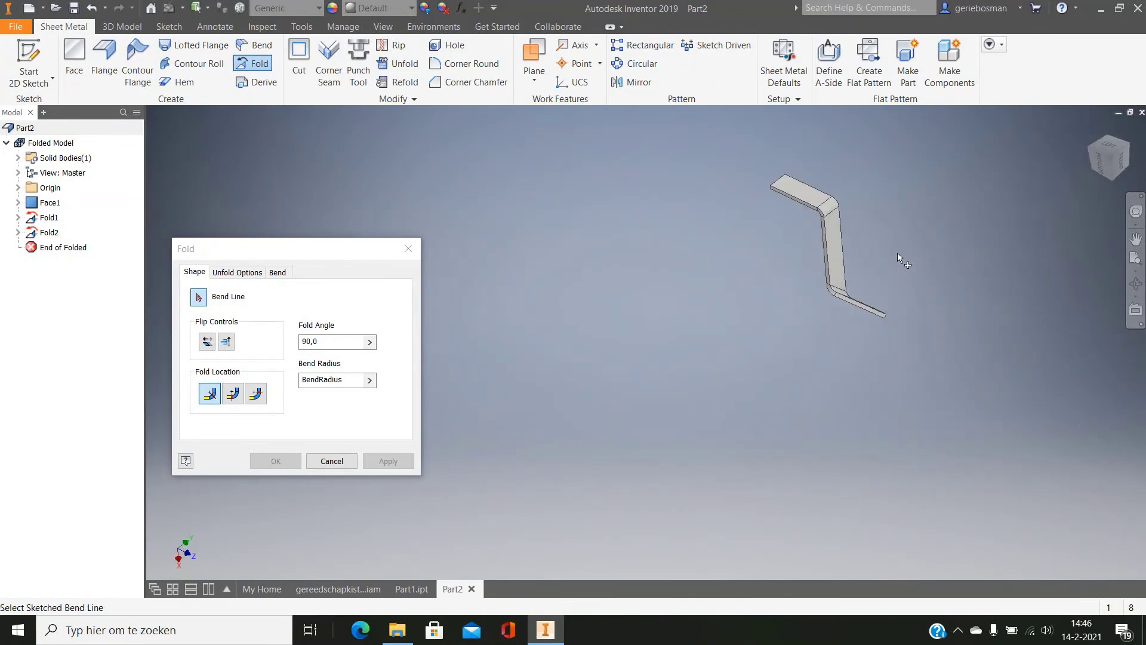
{"action": "middle_click_drag", "start_coordinate": [968, 270], "coordinate": [698, 303], "text": "shift"}
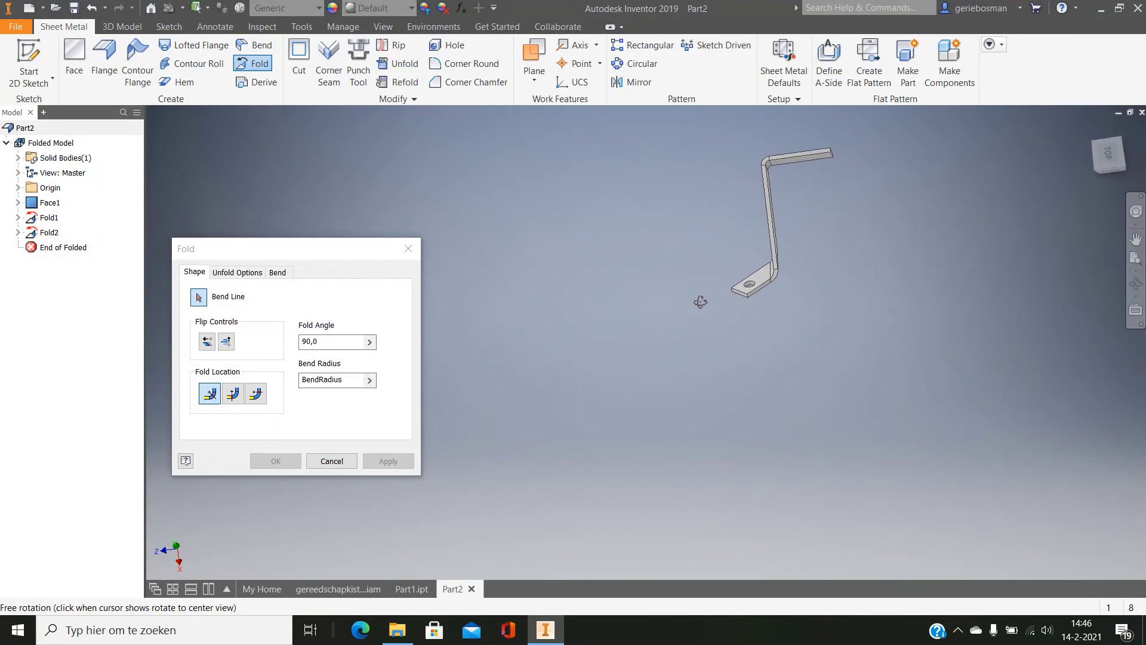
{"action": "mouse_move", "coordinate": [910, 298]}
{"action": "middle_mouse_down"}
{"action": "mouse_move", "coordinate": [784, 361]}
{"action": "mouse_move", "coordinate": [712, 368]}
{"action": "middle_mouse_up"}
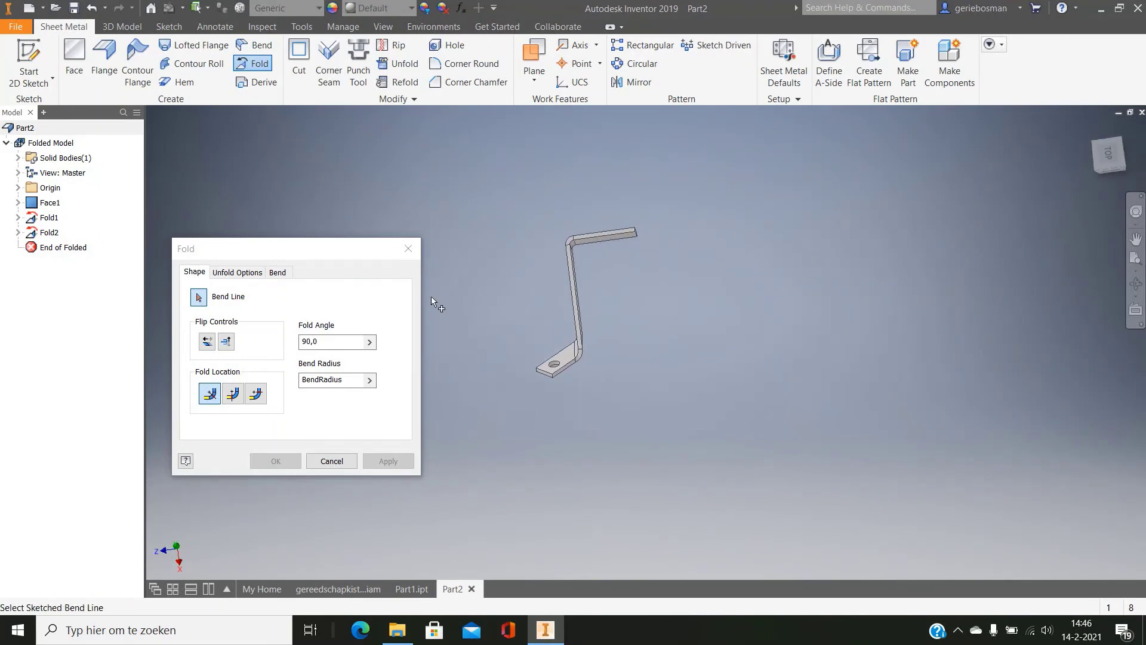
{"action": "left_click", "coordinate": [408, 248]}
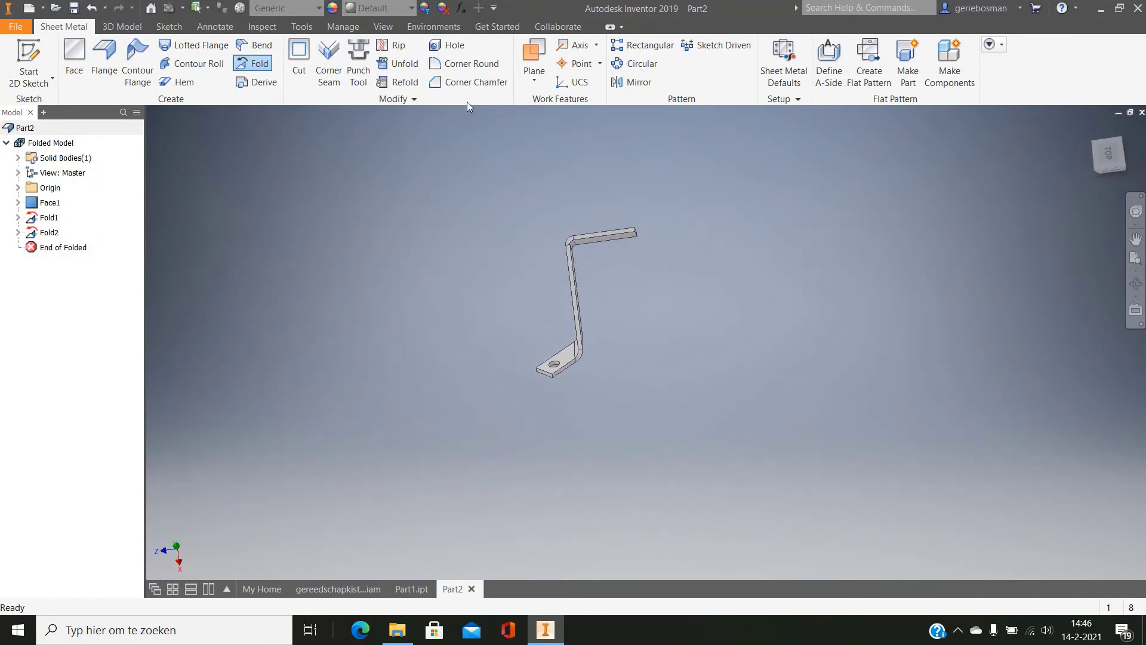
- Mirror the whole folded solid about the end face of its plain end, keeping the original
{"action": "left_click", "coordinate": [628, 87]}
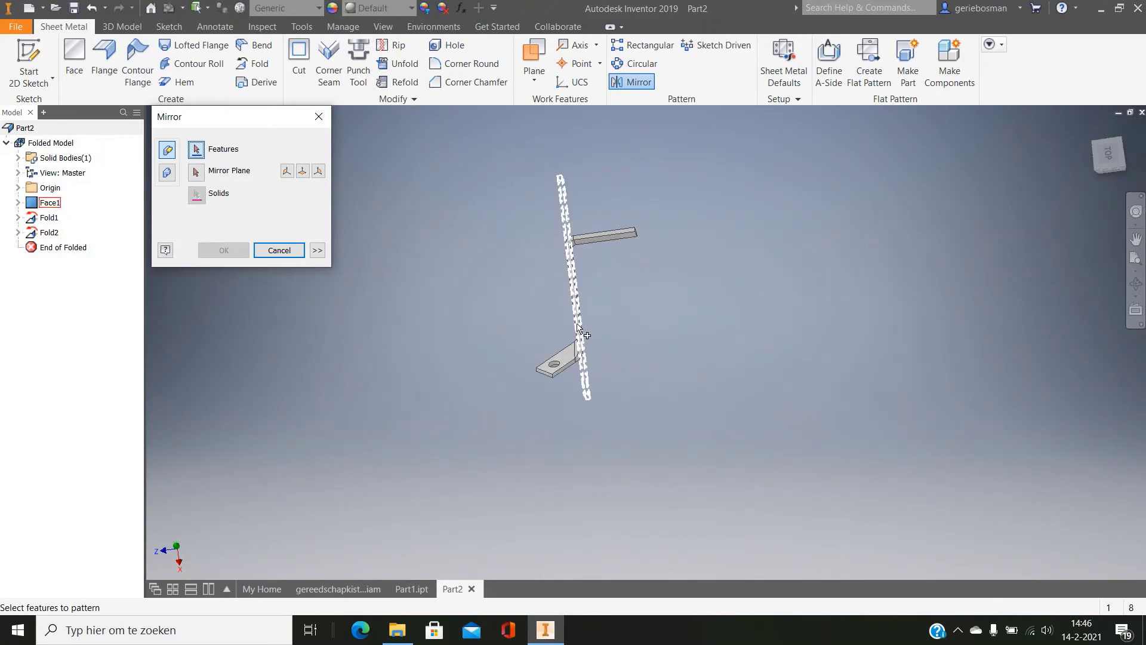
{"action": "left_click", "coordinate": [167, 172]}
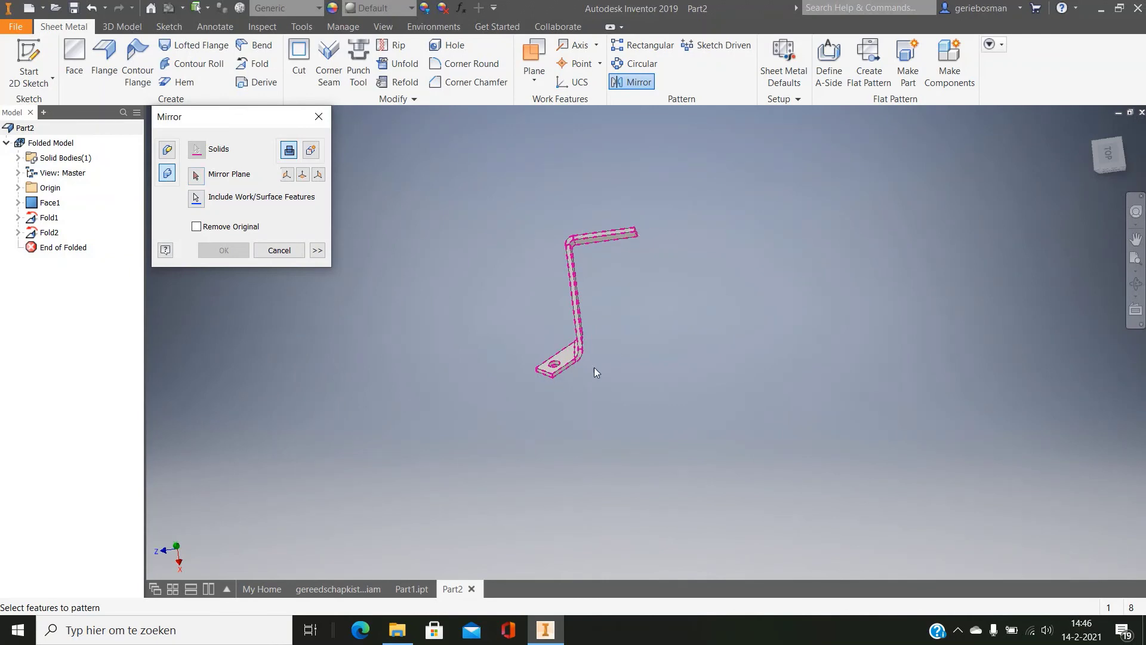
{"action": "left_click", "coordinate": [197, 175]}
{"action": "middle_click_drag", "start_coordinate": [881, 388], "coordinate": [776, 397], "text": "shift"}
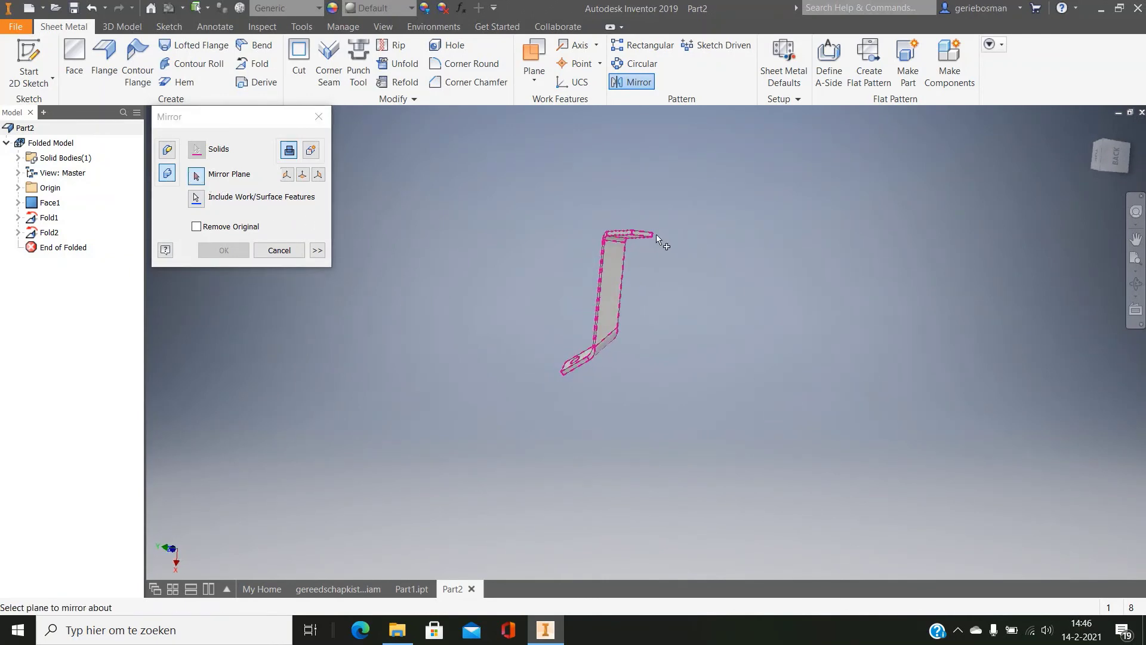
{"action": "left_click", "coordinate": [641, 236]}
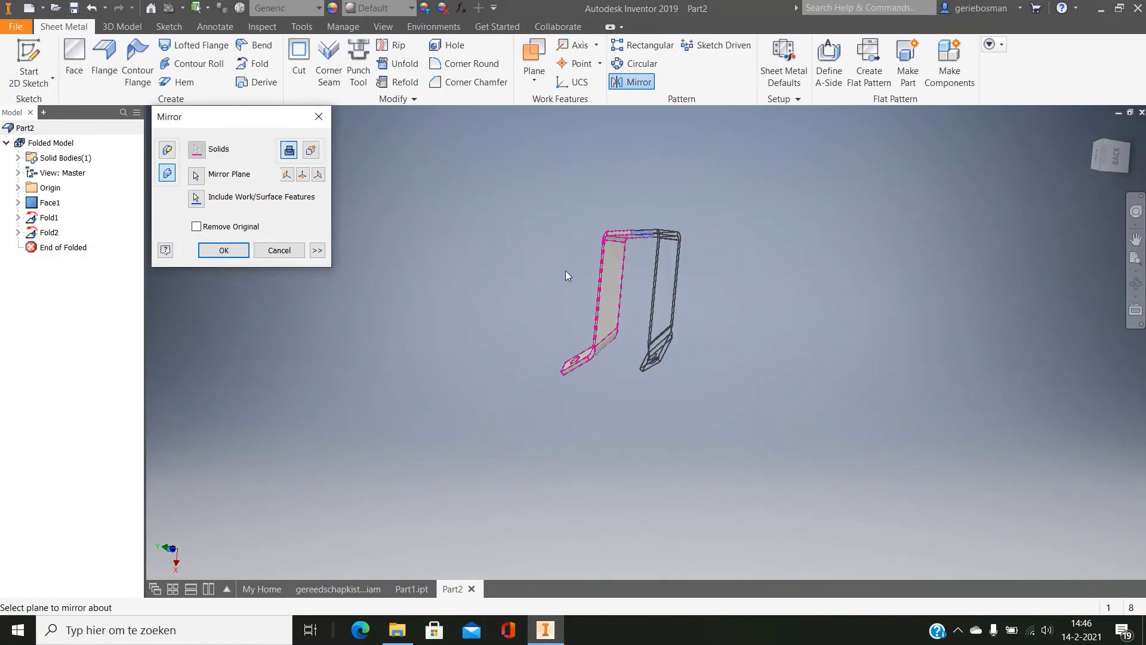
{"action": "left_click", "coordinate": [222, 251]}
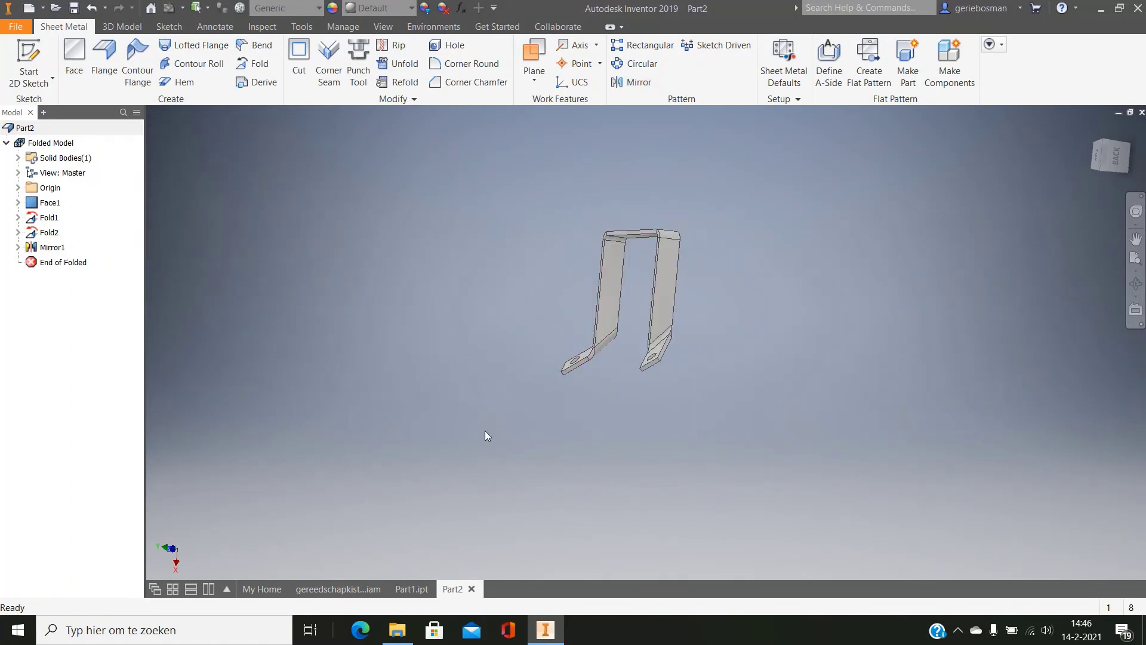
- Start a sketch on the mirrored tab's holed face and create the handle's flat pattern
{"action": "middle_click_drag", "start_coordinate": [489, 431], "coordinate": [723, 428], "text": "shift"}
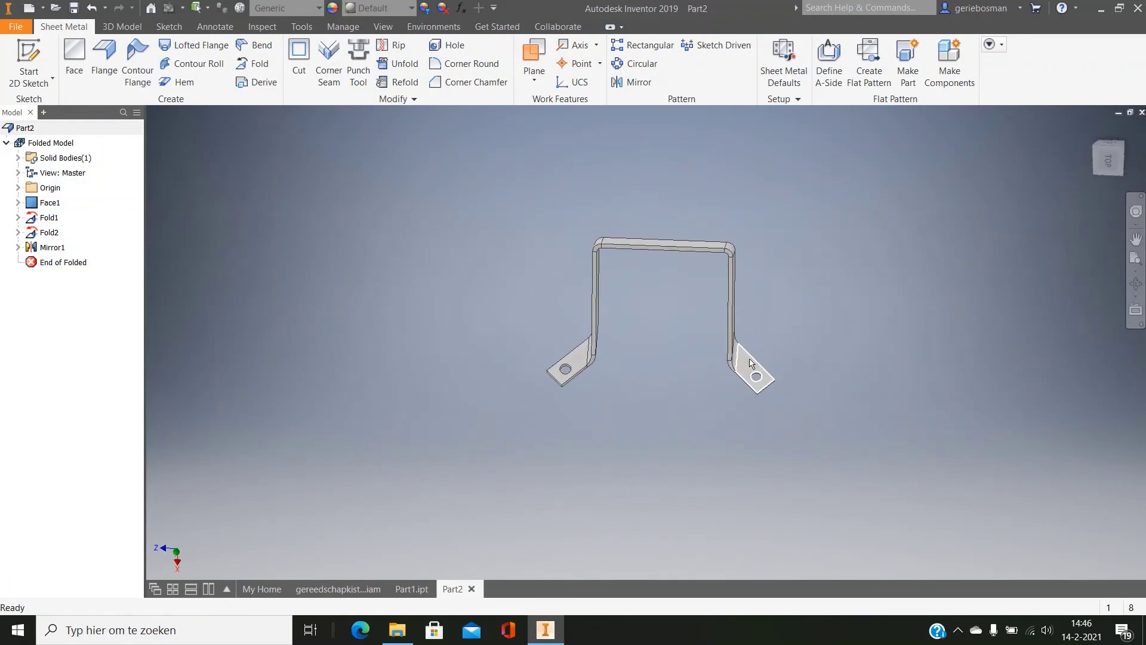
{"action": "left_click", "coordinate": [755, 386]}
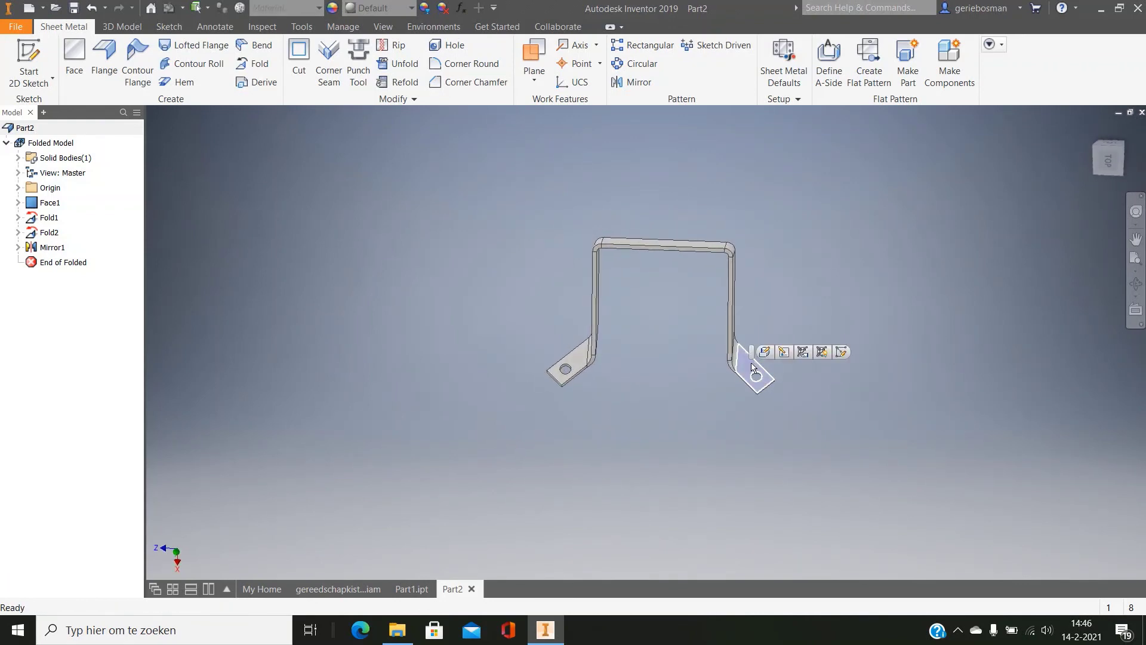
{"action": "left_click", "coordinate": [32, 54]}
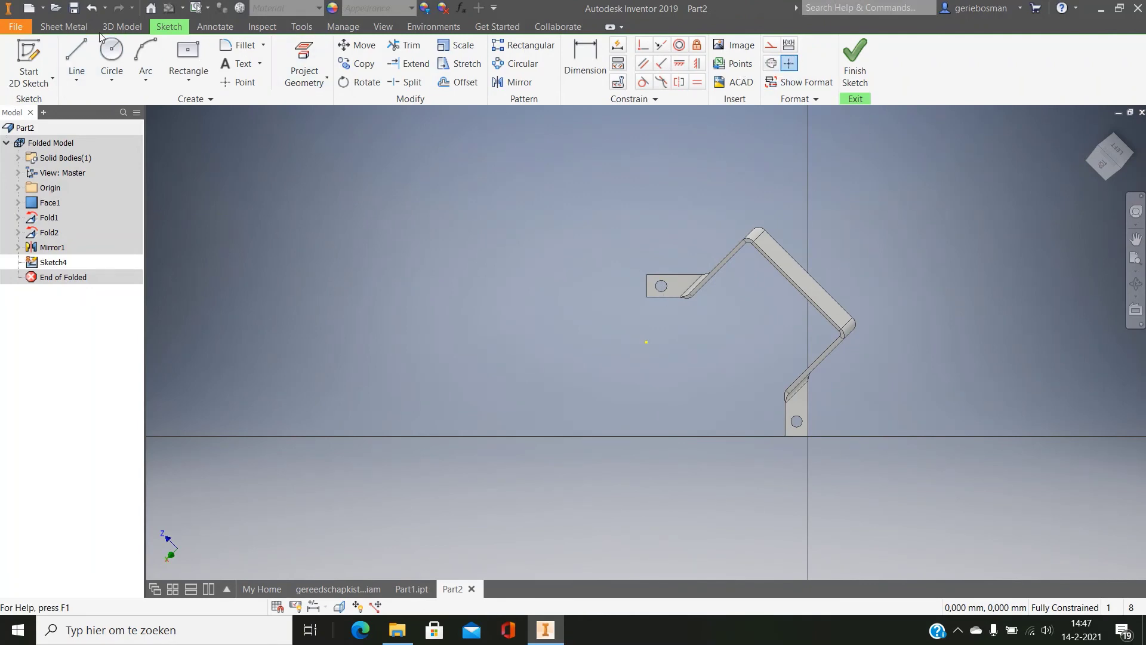
{"action": "left_click", "coordinate": [79, 30]}
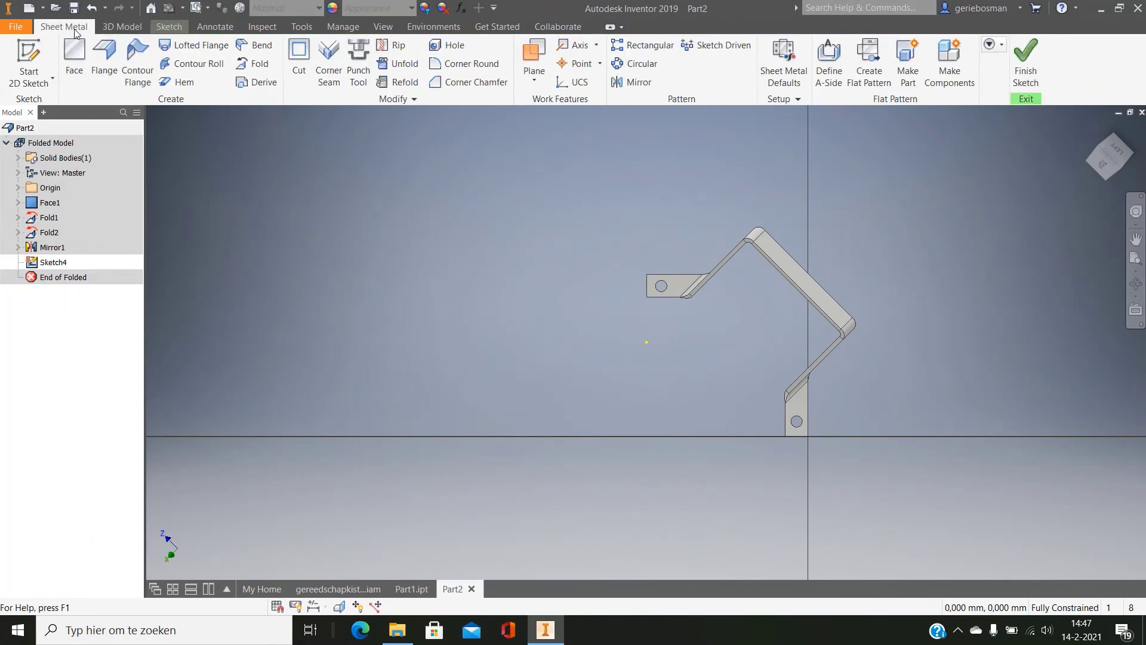
{"action": "left_click", "coordinate": [871, 64]}
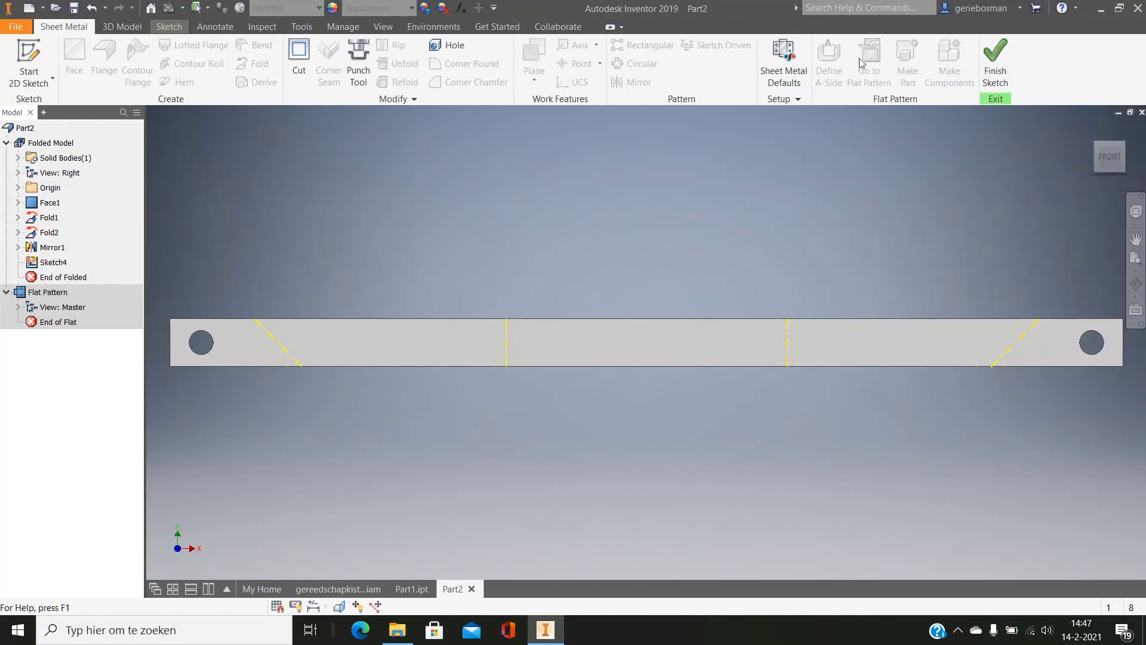
- Finish the open sketch and return from the flat pattern to the folded handle to view it
{"action": "left_click", "coordinate": [168, 27]}
{"action": "left_click", "coordinate": [52, 27]}
{"action": "left_click", "coordinate": [988, 64]}
{"action": "left_click", "coordinate": [873, 57]}
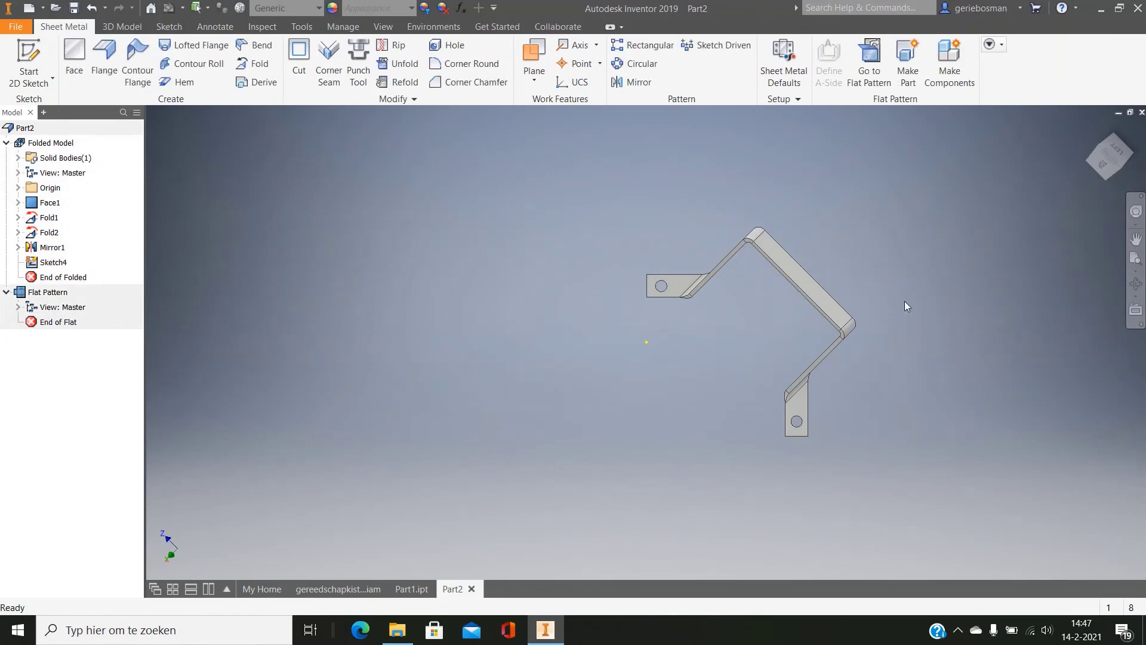
{"action": "scroll", "coordinate": [915, 284], "scroll_direction": "down", "scroll_amount": 3}
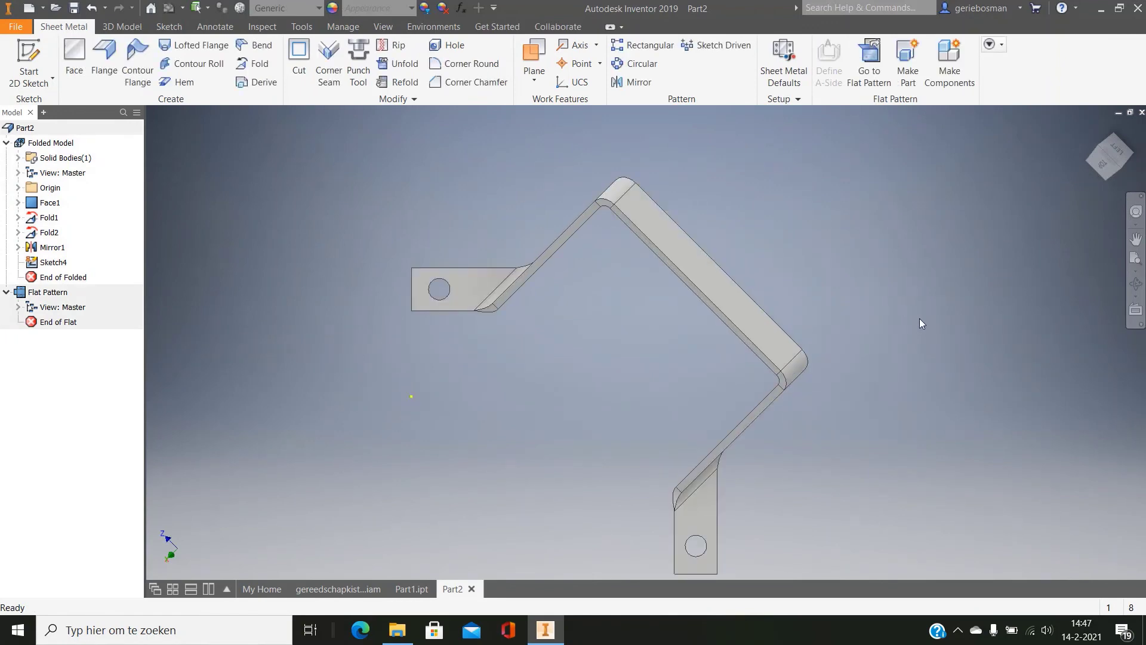
{"action": "middle_click_drag", "start_coordinate": [920, 323], "coordinate": [887, 274], "text": "shift"}
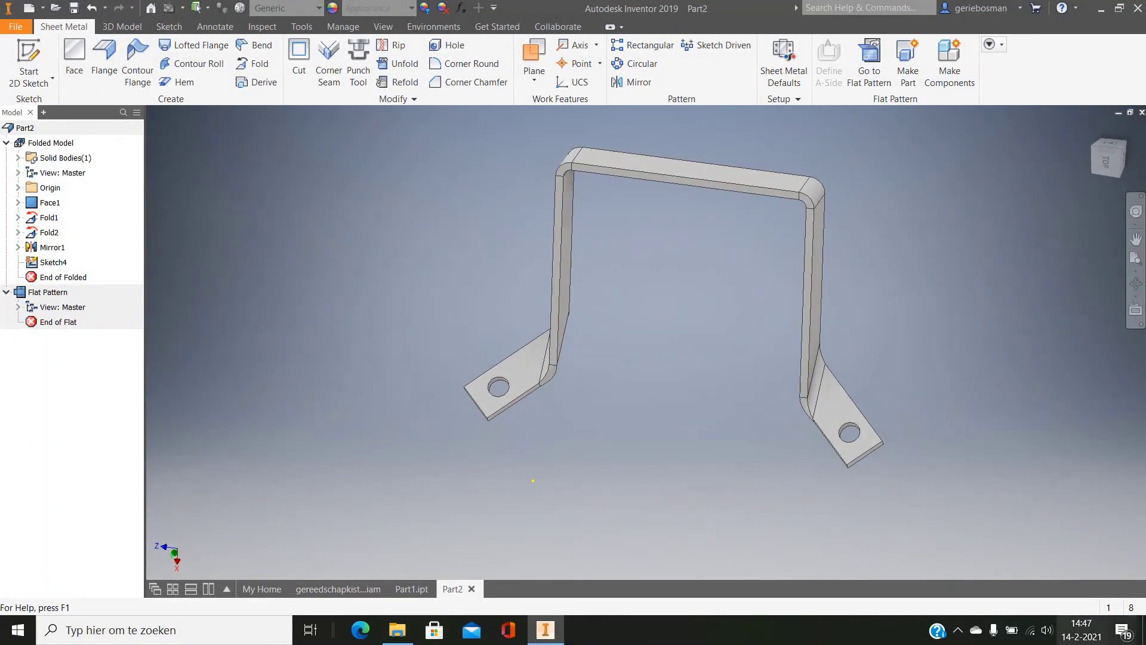